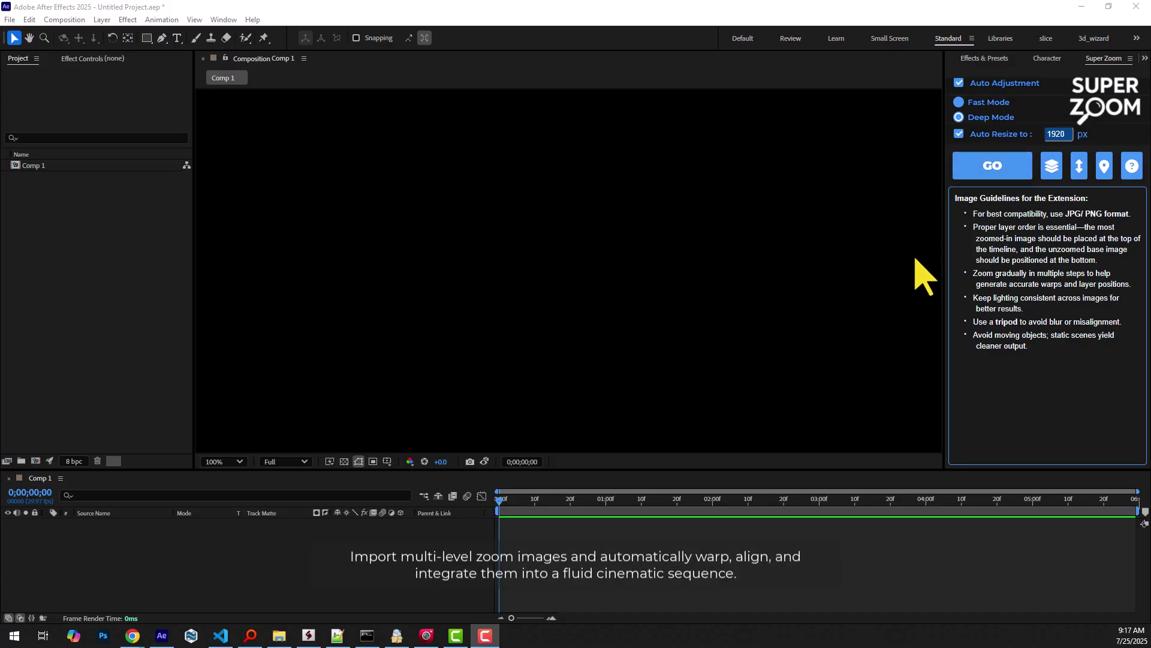
Step: Open the Samples\1 folder and preview the zoom photos Zoom1 through Zoom4.jpg full size
{"action": "left_click", "coordinate": [276, 641]}
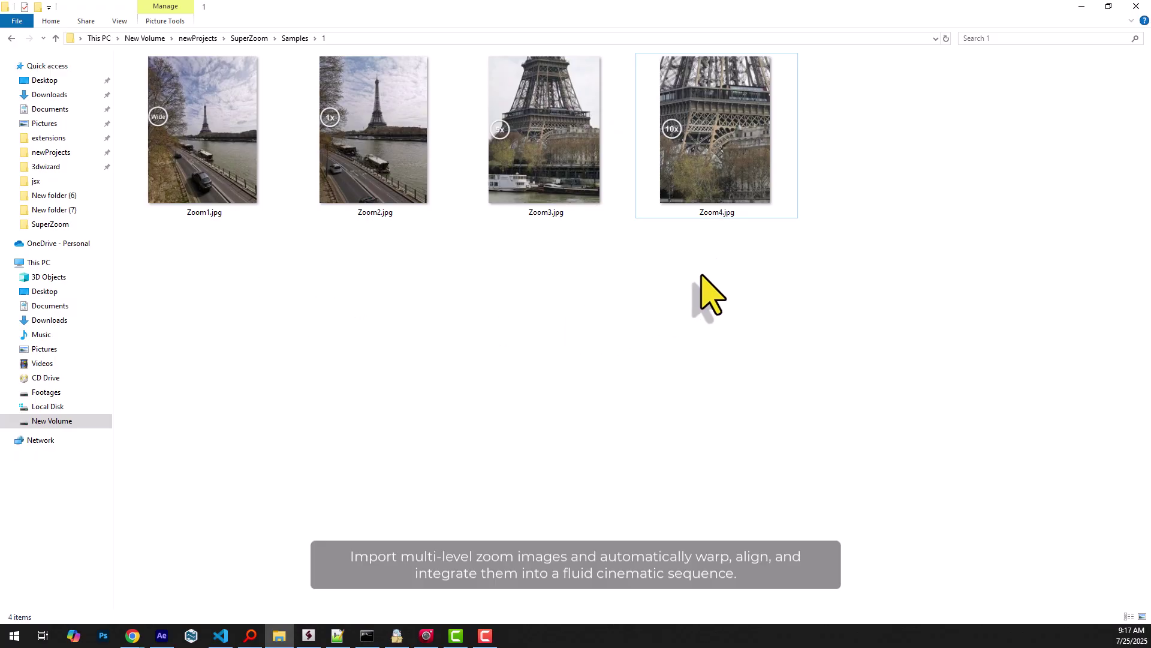
{"action": "double_click", "coordinate": [198, 193]}
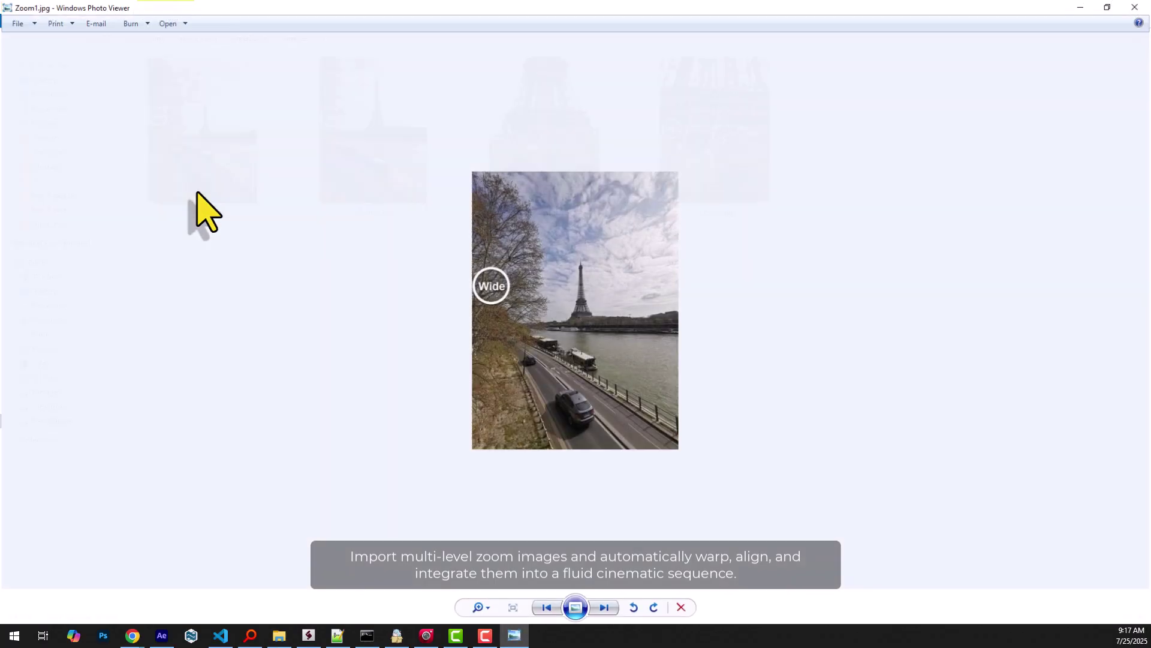
{"action": "key", "text": "Right"}
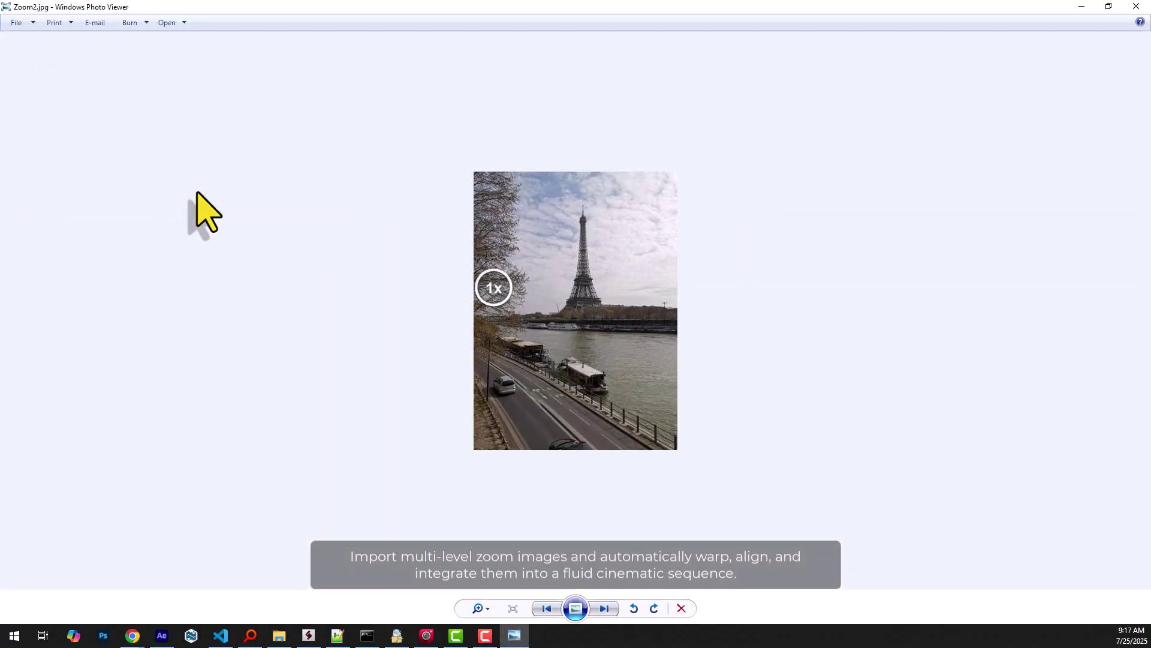
{"action": "key", "text": "Right"}
{"action": "key", "text": "Right"}
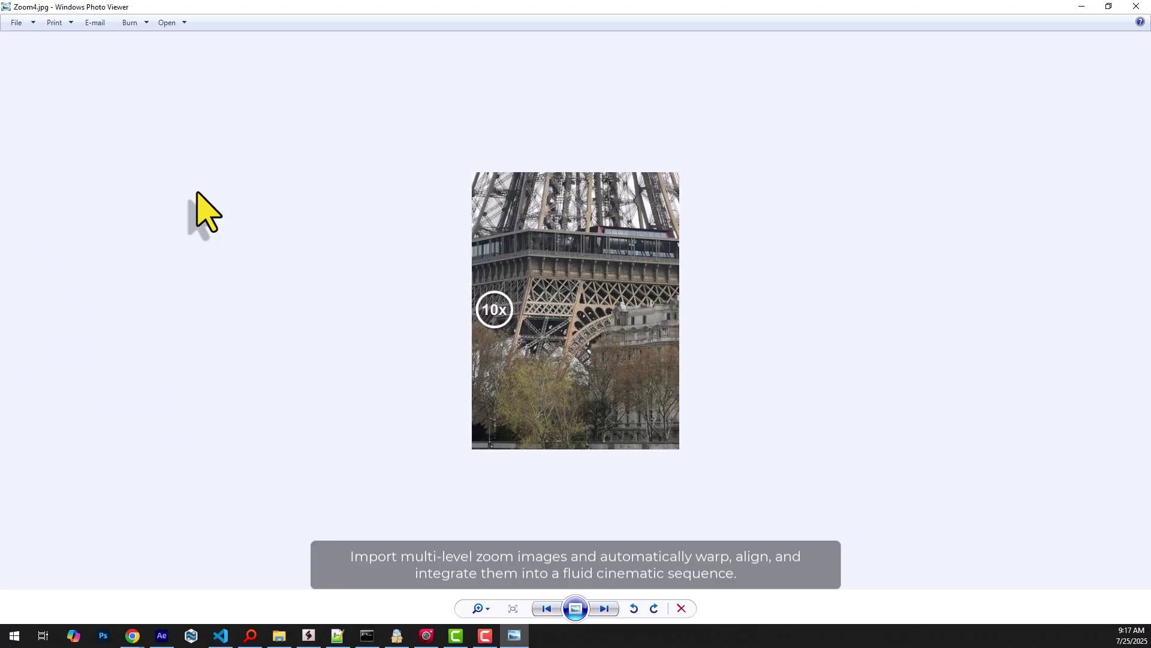
{"action": "left_click", "coordinate": [1136, 6]}
Step: Bring Zoom1–Zoom4.jpg into Comp 1 and sort the layers numerically, Zoom4 on top
{"action": "left_click_drag", "start_coordinate": [193, 246], "coordinate": [179, 571]}
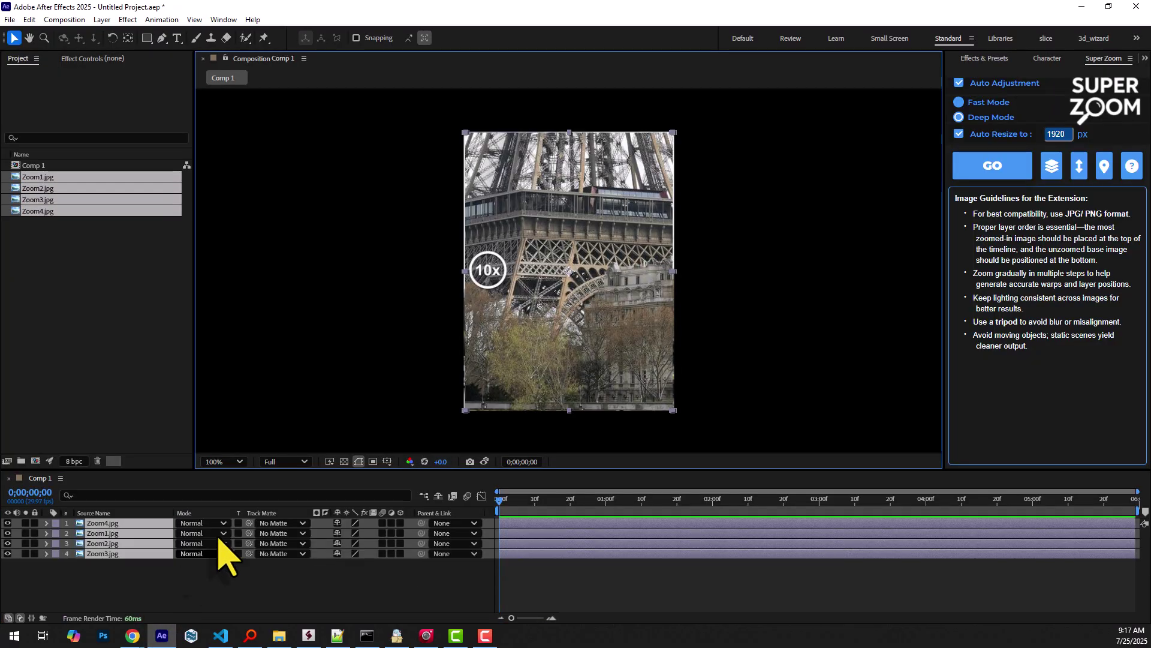
{"action": "left_click", "coordinate": [307, 597]}
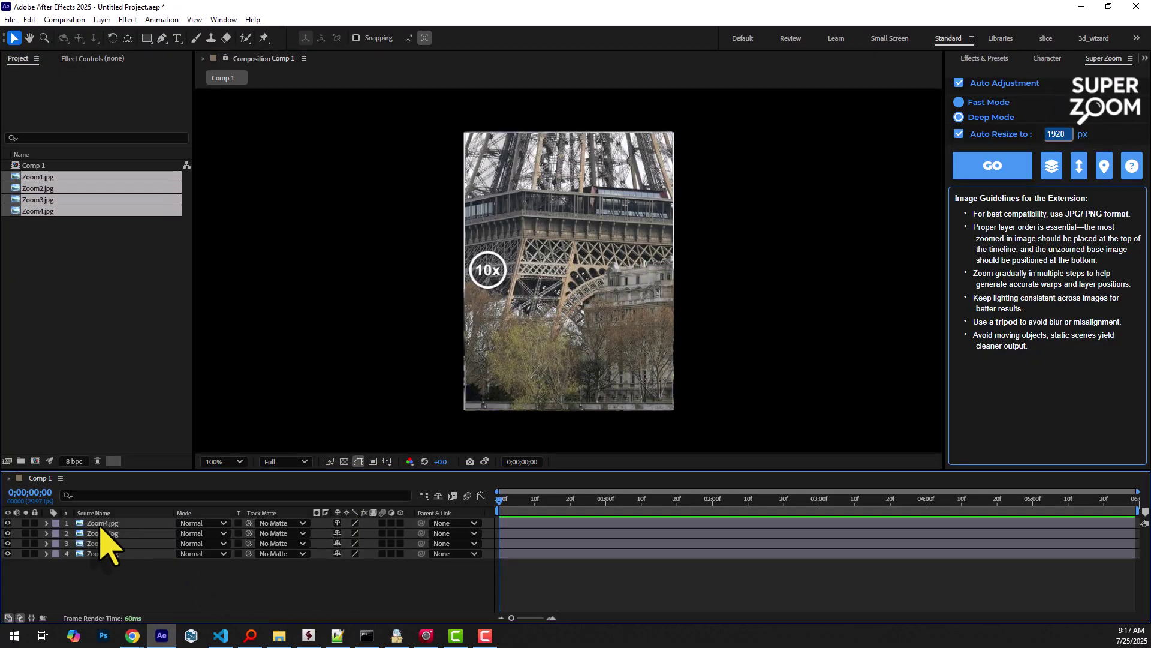
{"action": "left_click", "coordinate": [1080, 167]}
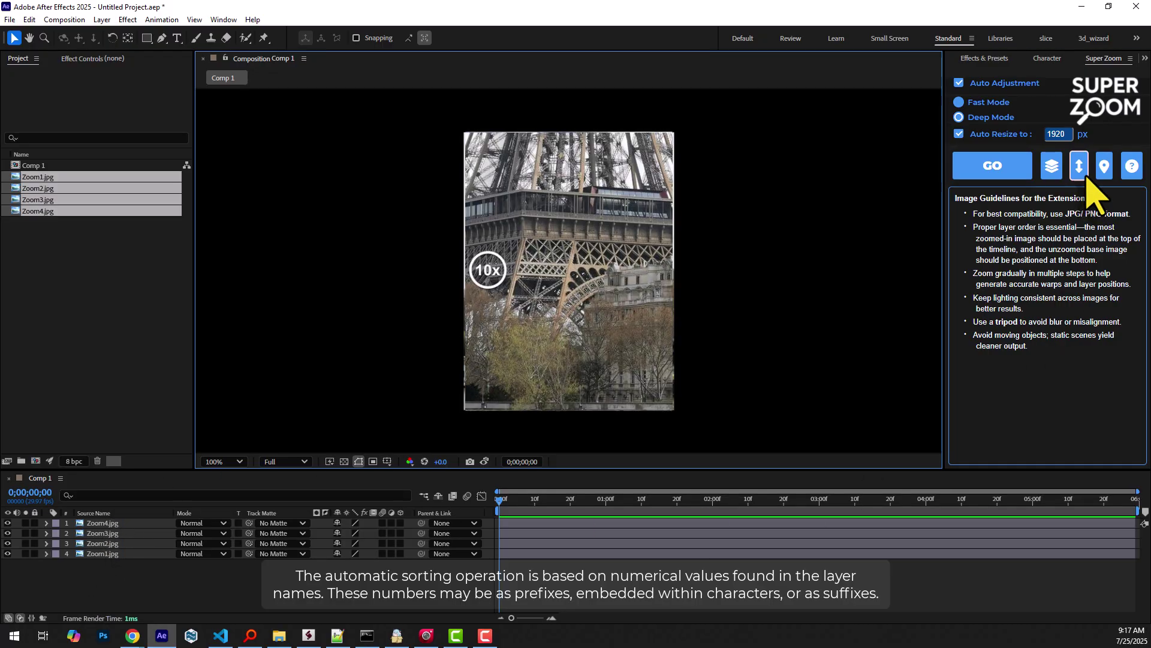
{"action": "left_click", "coordinate": [998, 169]}
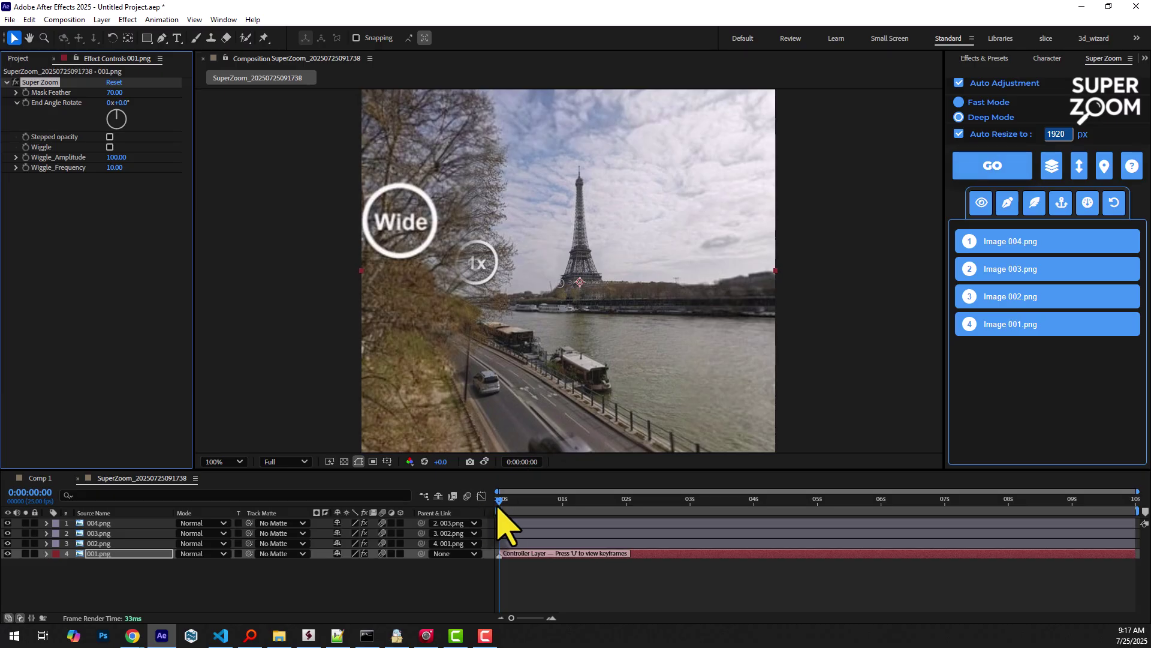
{"action": "mouse_move", "coordinate": [499, 504]}
{"action": "left_mouse_down"}
{"action": "mouse_move", "coordinate": [642, 520]}
{"action": "mouse_move", "coordinate": [484, 515]}
{"action": "left_mouse_up"}
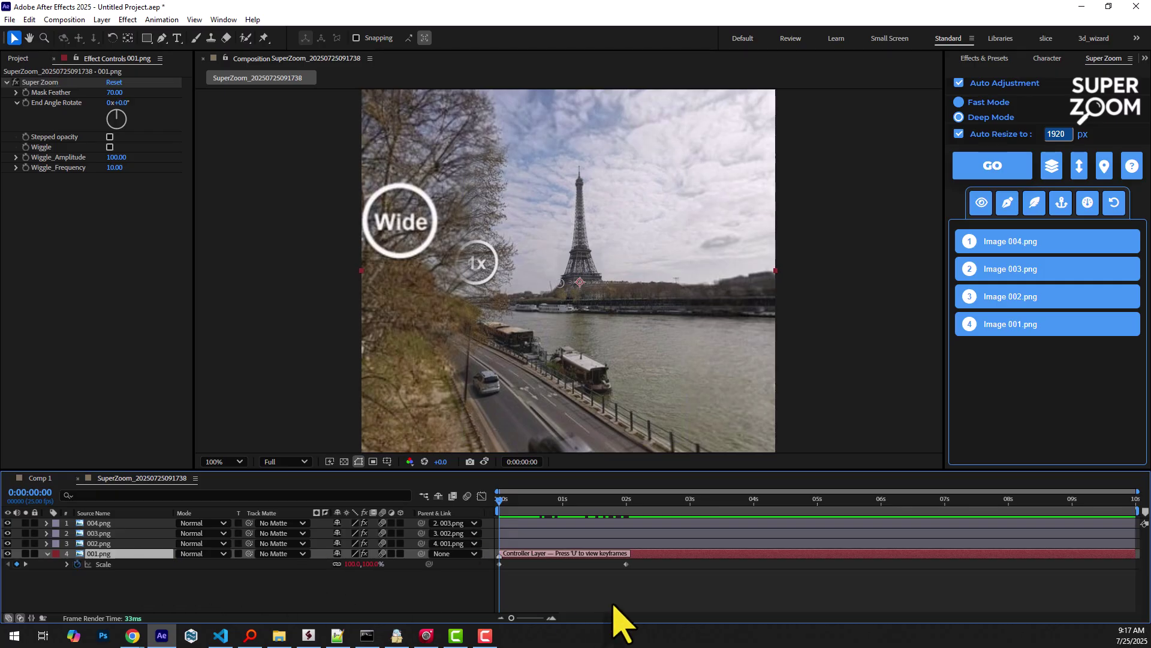
Step: Expand and enlarge 001.png's Scale expression, then inspect the Scale property's options
{"action": "left_click", "coordinate": [67, 564]}
{"action": "left_click_drag", "start_coordinate": [574, 580], "coordinate": [573, 626]}
{"action": "right_click", "coordinate": [116, 569]}
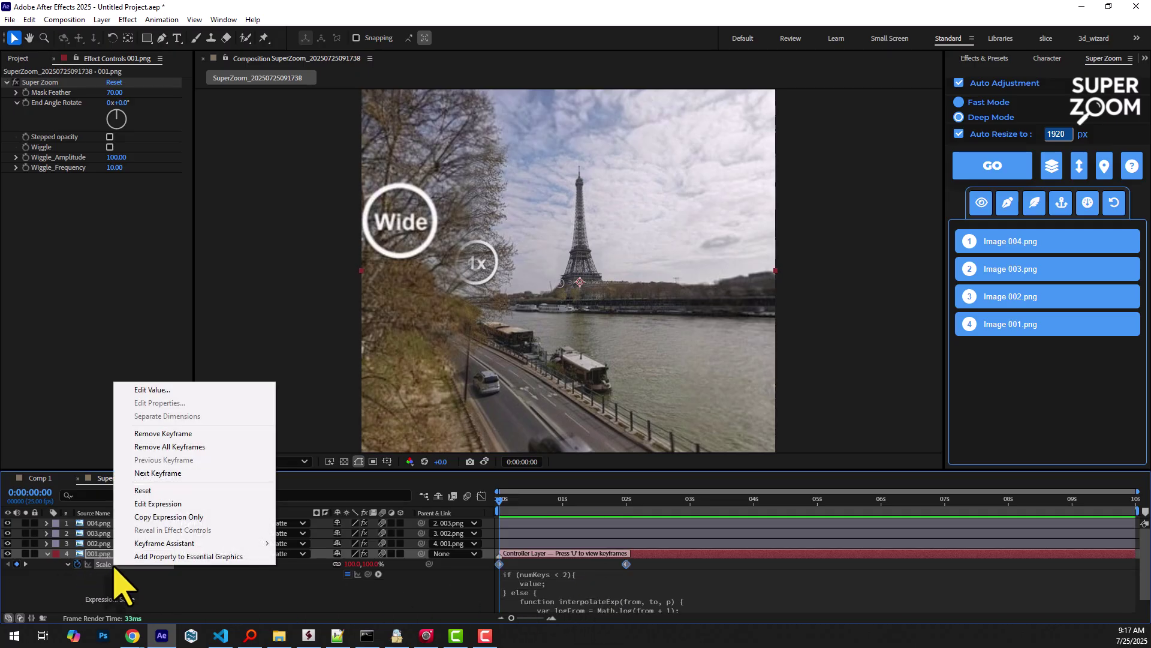
{"action": "mouse_move", "coordinate": [204, 542]}
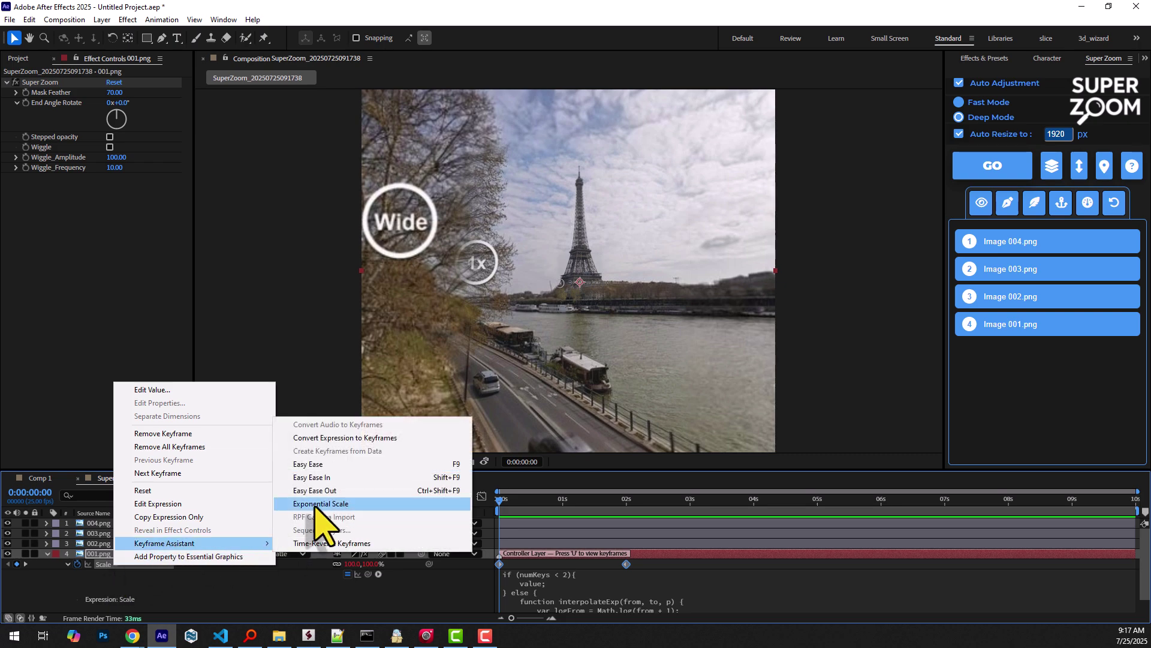
{"action": "left_click", "coordinate": [387, 599]}
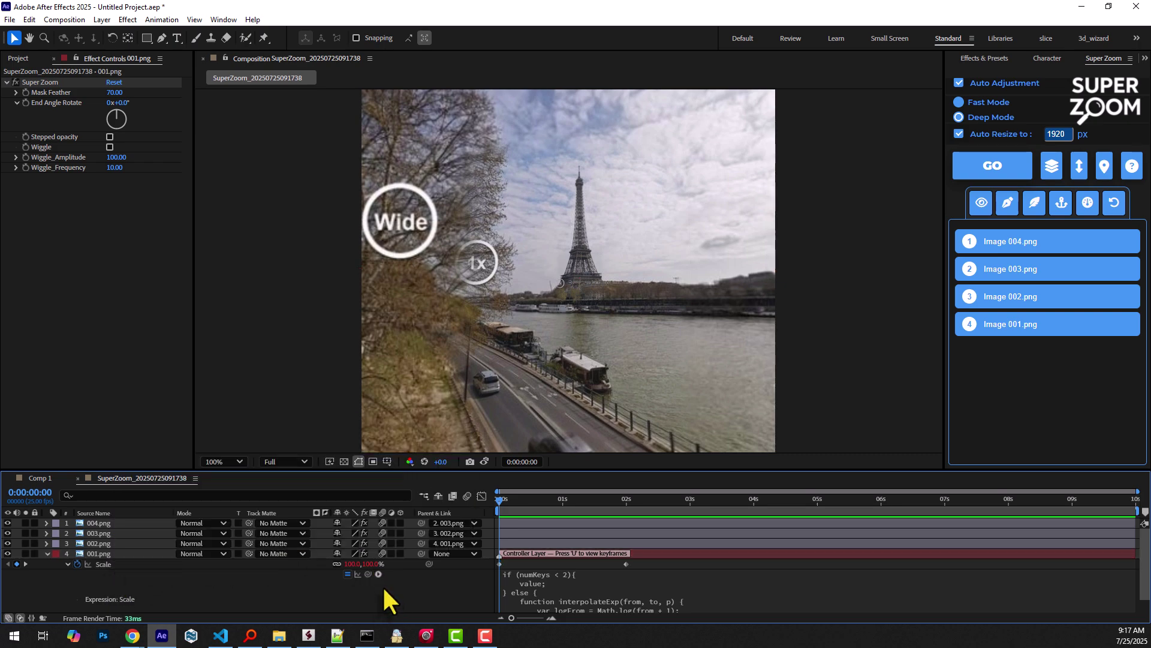
Step: Add a Scale keyframe at 0:00:02:22 and scrub back to check the zoom around 1:08
{"action": "left_click_drag", "start_coordinate": [542, 502], "coordinate": [683, 527]}
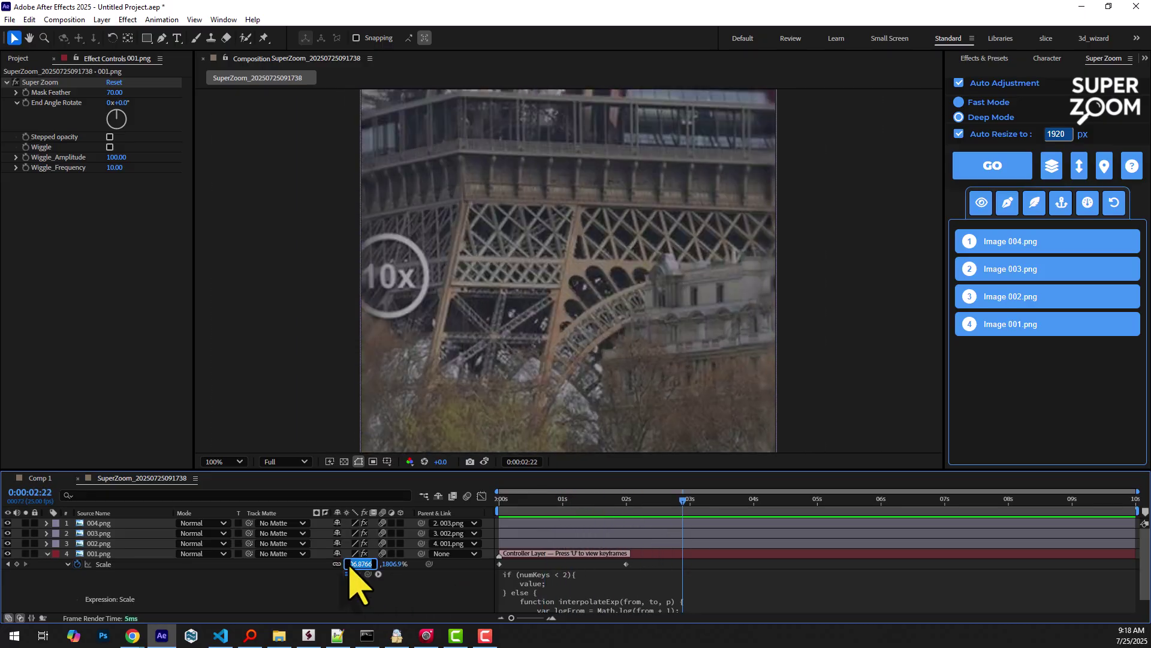
{"action": "key", "text": "Return"}
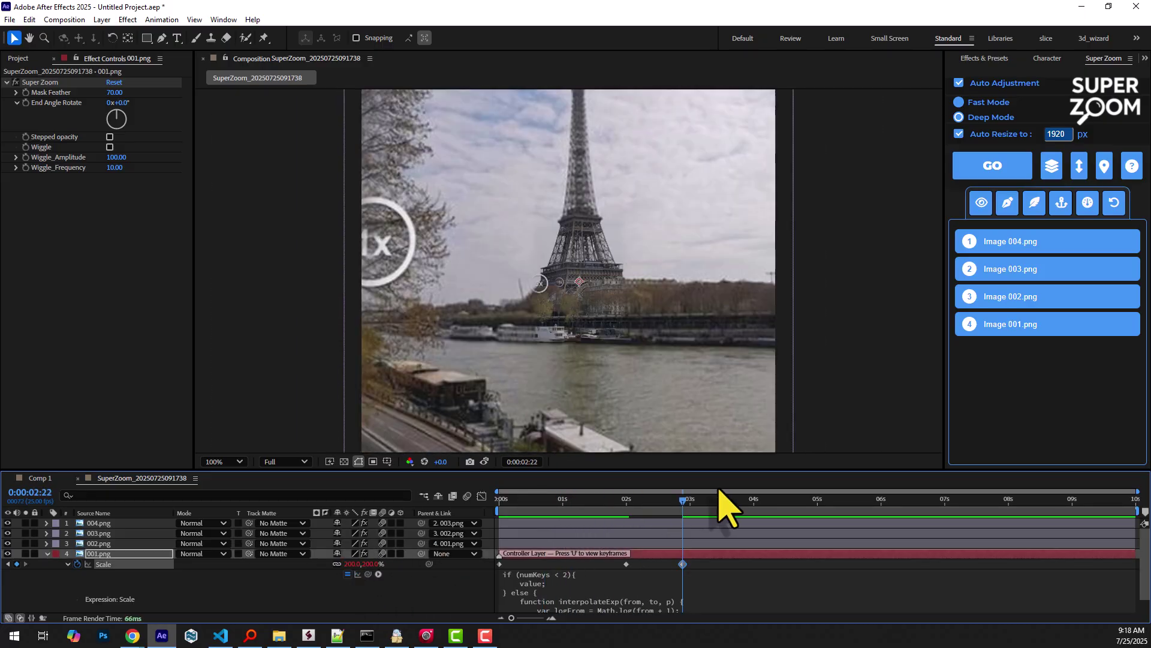
{"action": "left_click_drag", "start_coordinate": [674, 514], "coordinate": [493, 479]}
Step: Preview the Eiffel zoom with the zoom-area outline shown and the view fit to the viewer
{"action": "left_click", "coordinate": [845, 391]}
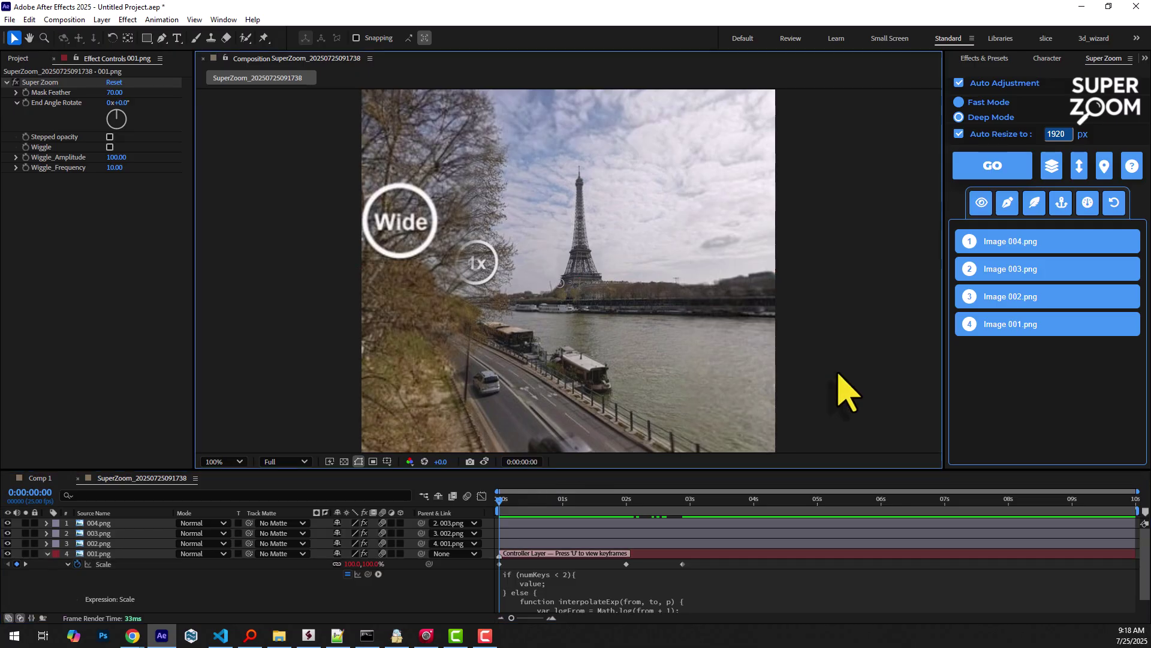
{"action": "key", "text": "comma"}
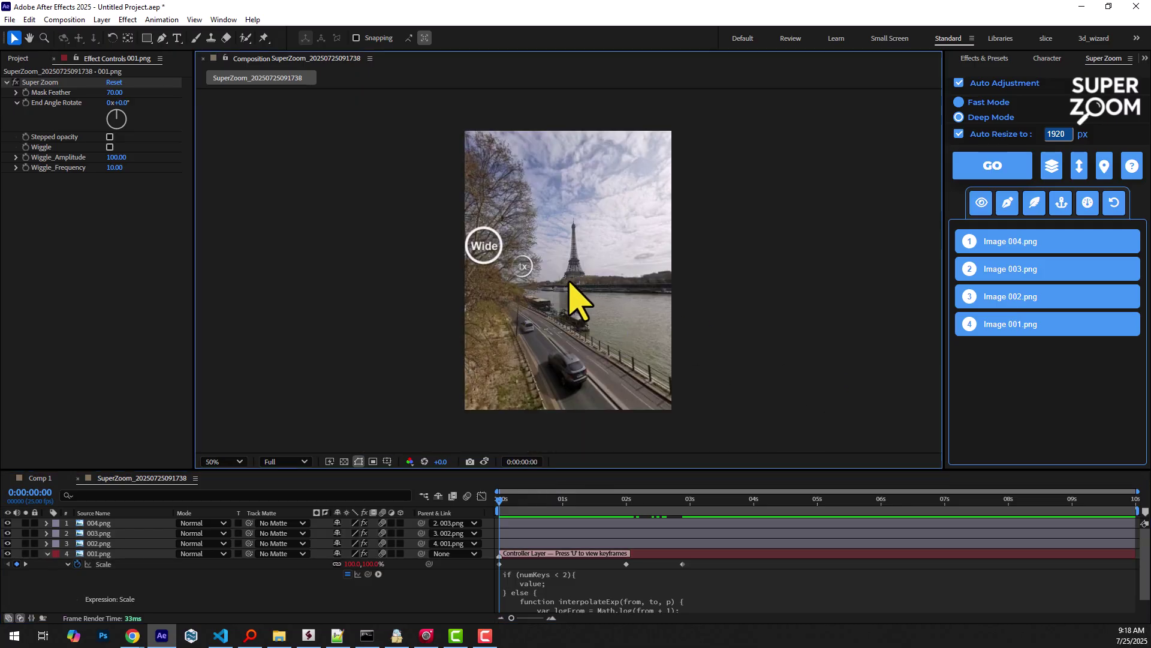
{"action": "left_click", "coordinate": [1039, 210]}
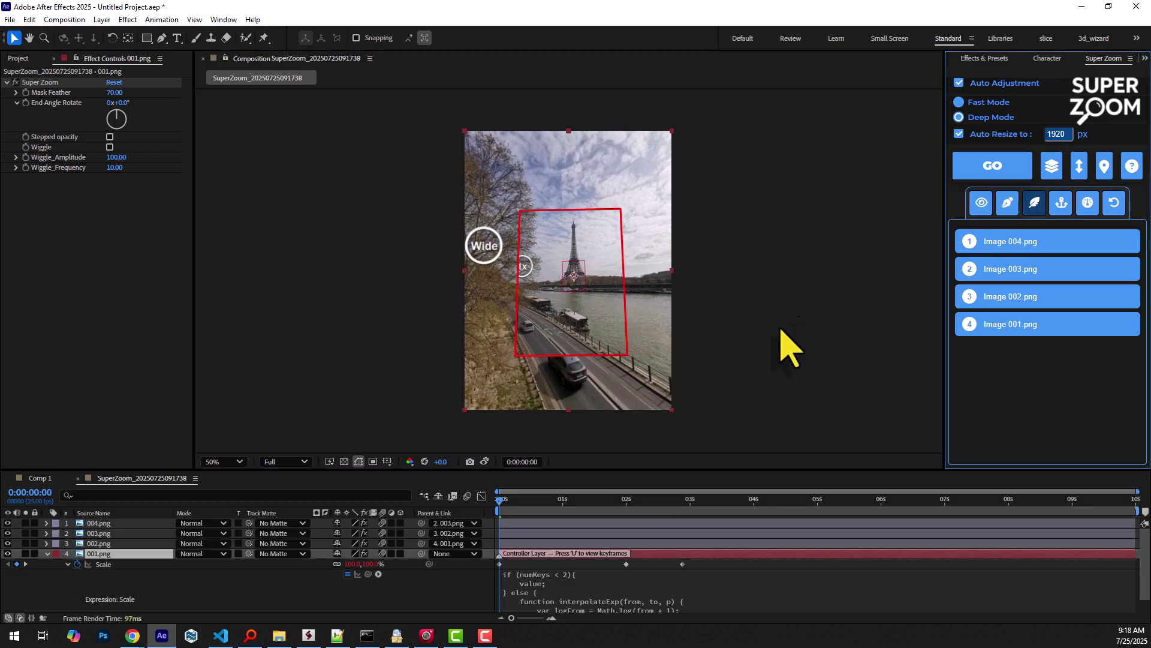
{"action": "key", "text": "shift+slash"}
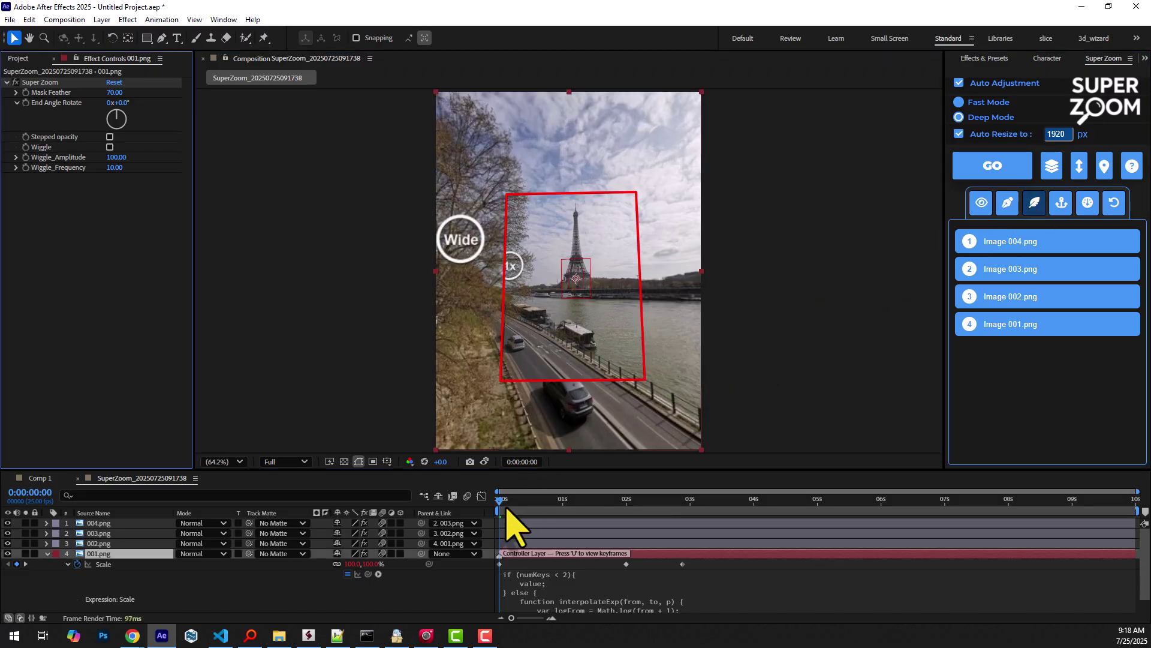
{"action": "left_click_drag", "start_coordinate": [505, 509], "coordinate": [522, 502]}
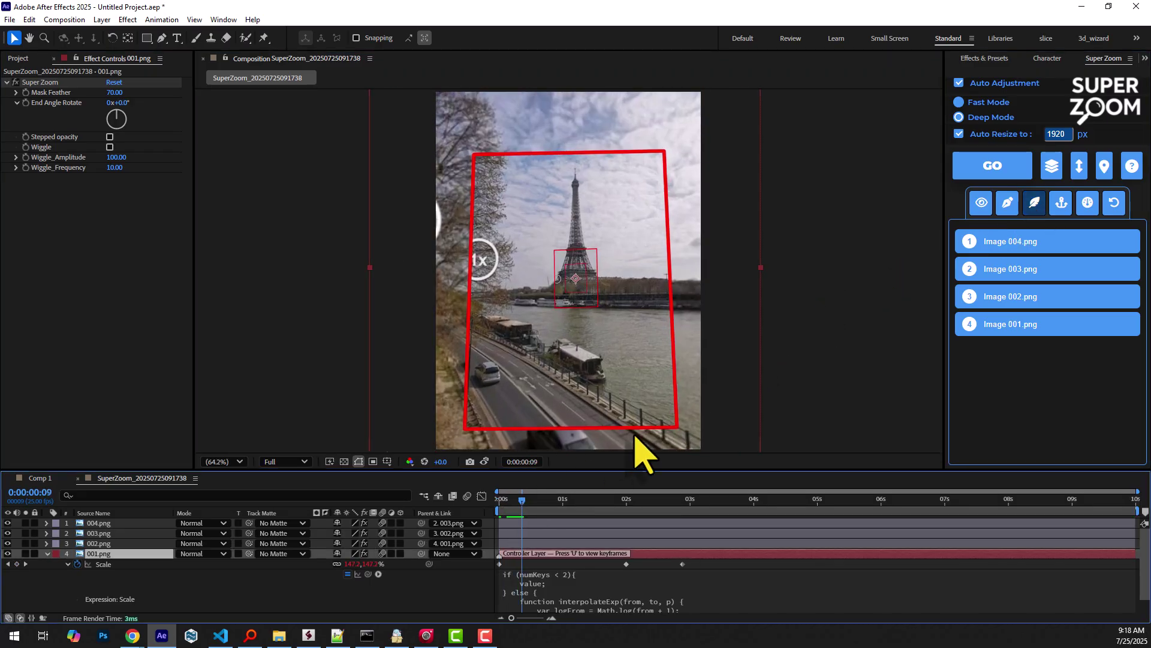
{"action": "left_click", "coordinate": [734, 353]}
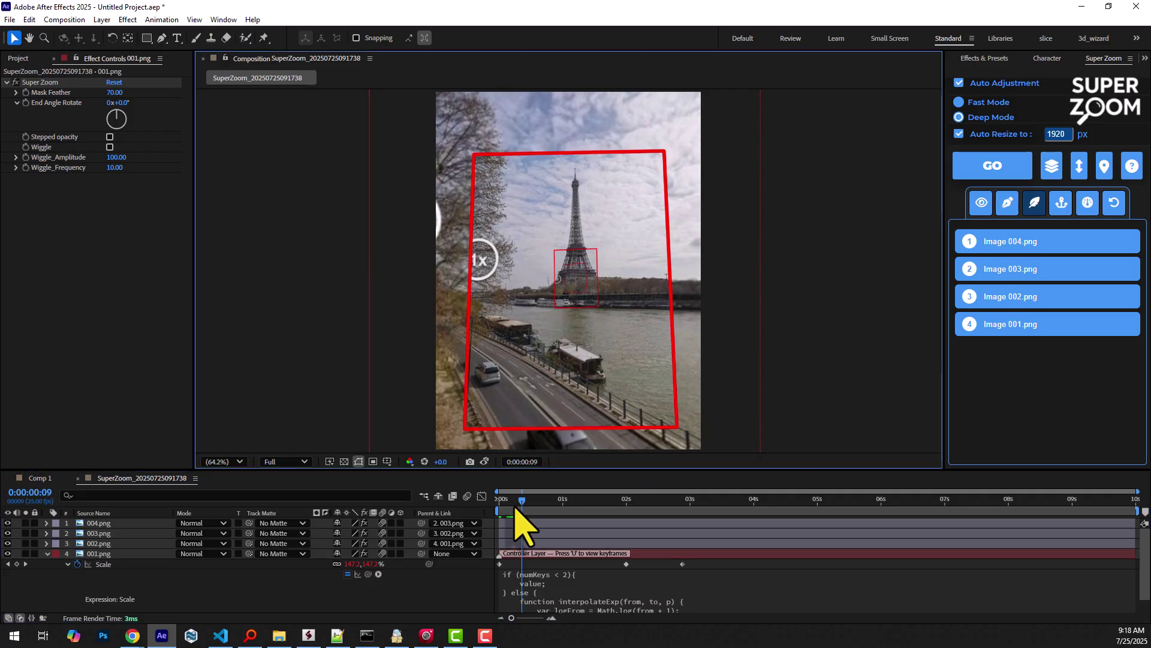
{"action": "left_click_drag", "start_coordinate": [514, 506], "coordinate": [626, 507]}
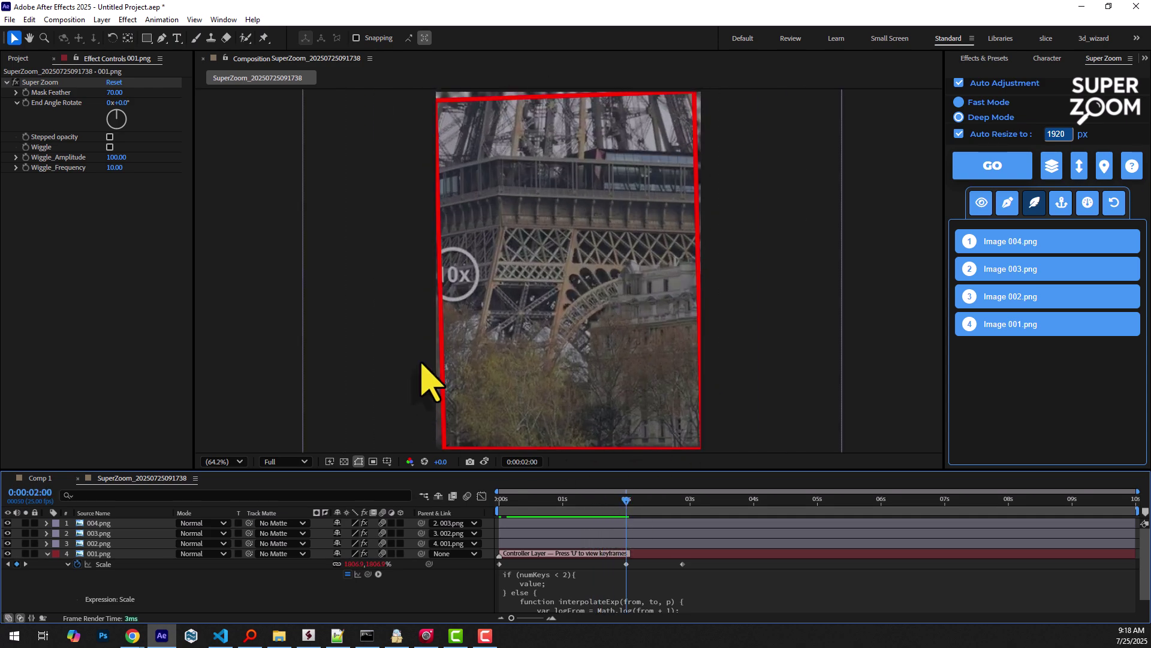
Step: Hide the zoom outline, rewind, and drag the dog photos Screenshot_6–8.jpg into Comp 1
{"action": "left_click", "coordinate": [1036, 204]}
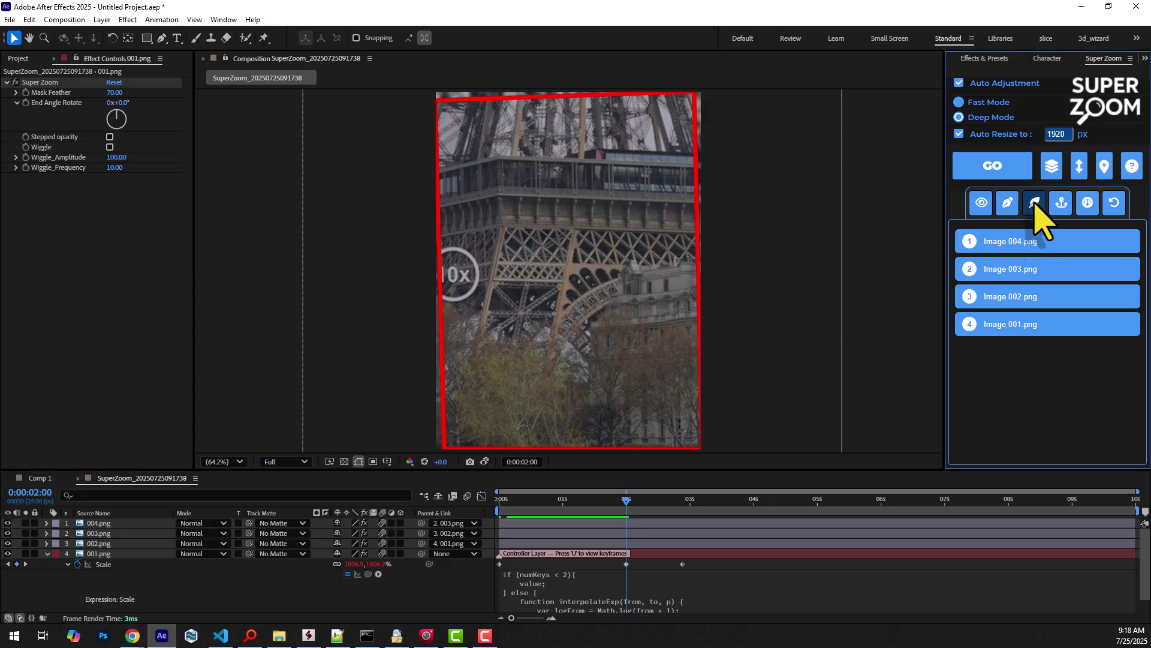
{"action": "left_click_drag", "start_coordinate": [624, 507], "coordinate": [485, 494]}
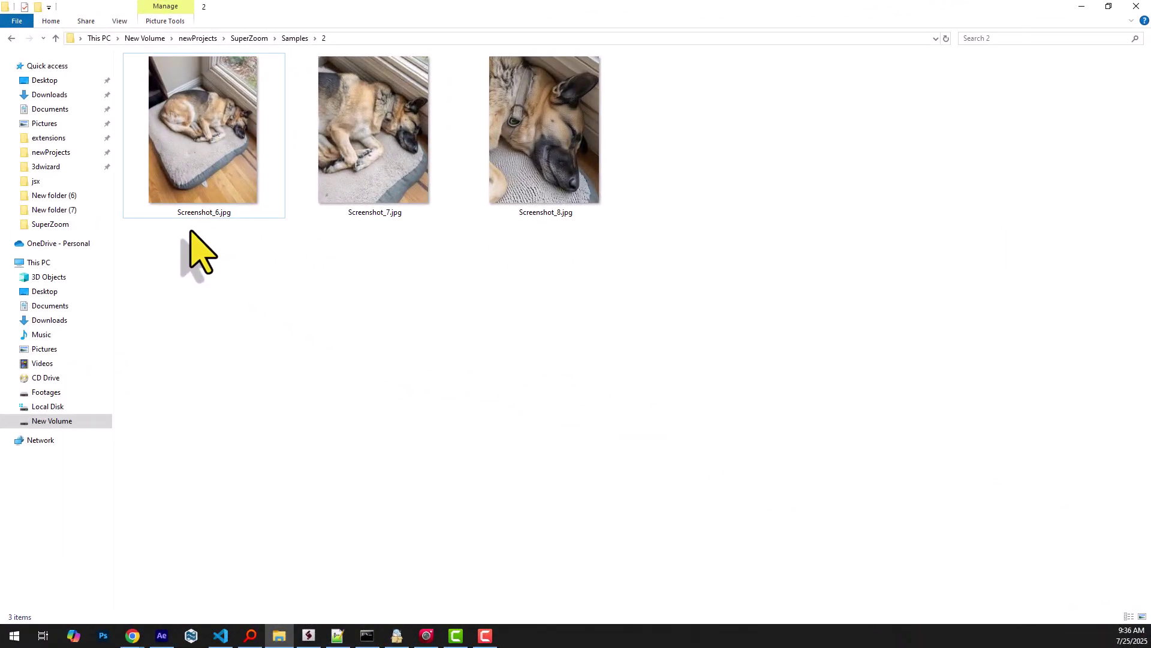
{"action": "left_click_drag", "start_coordinate": [185, 236], "coordinate": [201, 597]}
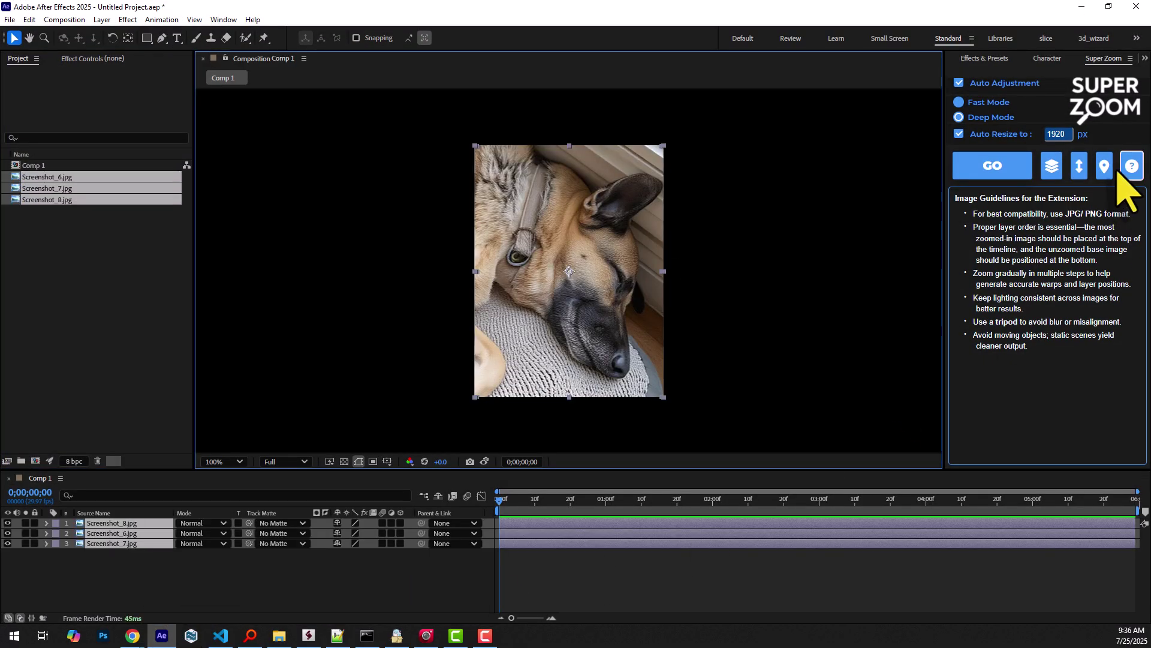
{"action": "left_click", "coordinate": [1079, 168]}
{"action": "left_click", "coordinate": [1079, 168]}
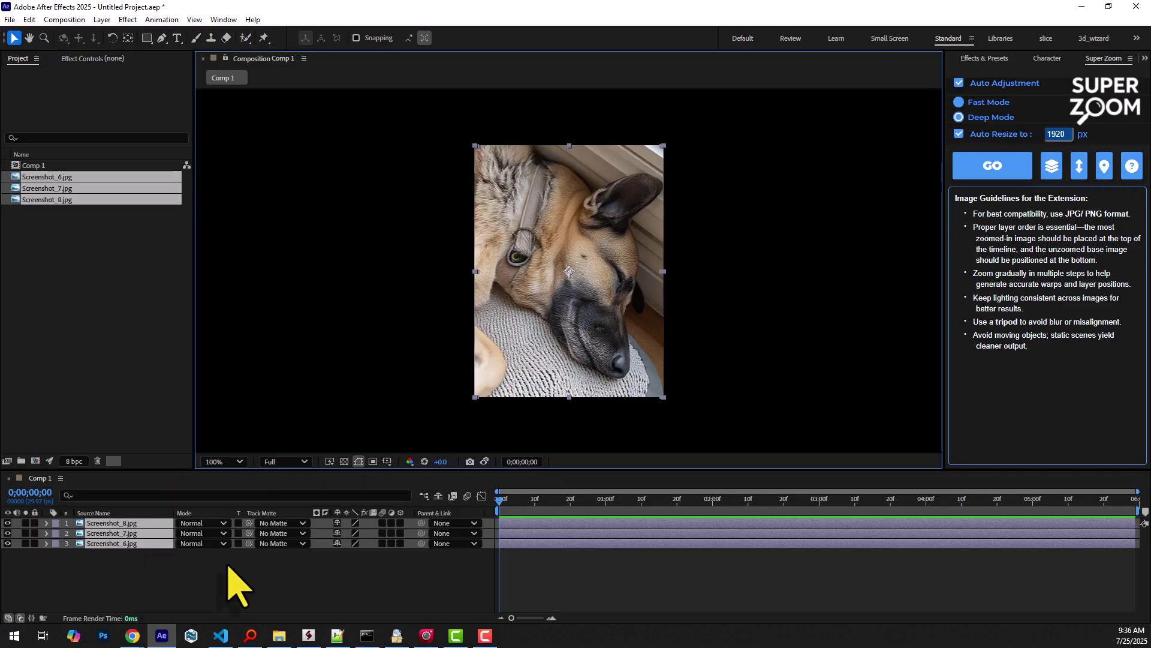
{"action": "left_click", "coordinate": [991, 175]}
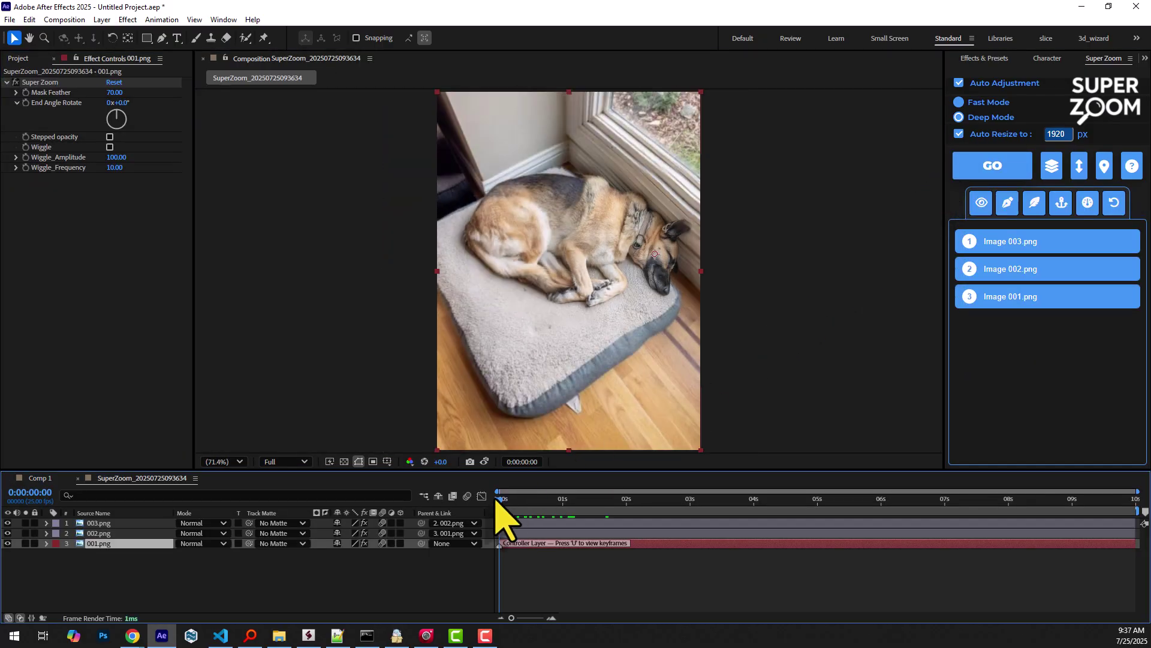
{"action": "mouse_move", "coordinate": [501, 506]}
{"action": "left_mouse_down"}
{"action": "mouse_move", "coordinate": [672, 524]}
{"action": "mouse_move", "coordinate": [493, 514]}
{"action": "left_mouse_up"}
{"action": "left_click", "coordinate": [643, 558]}
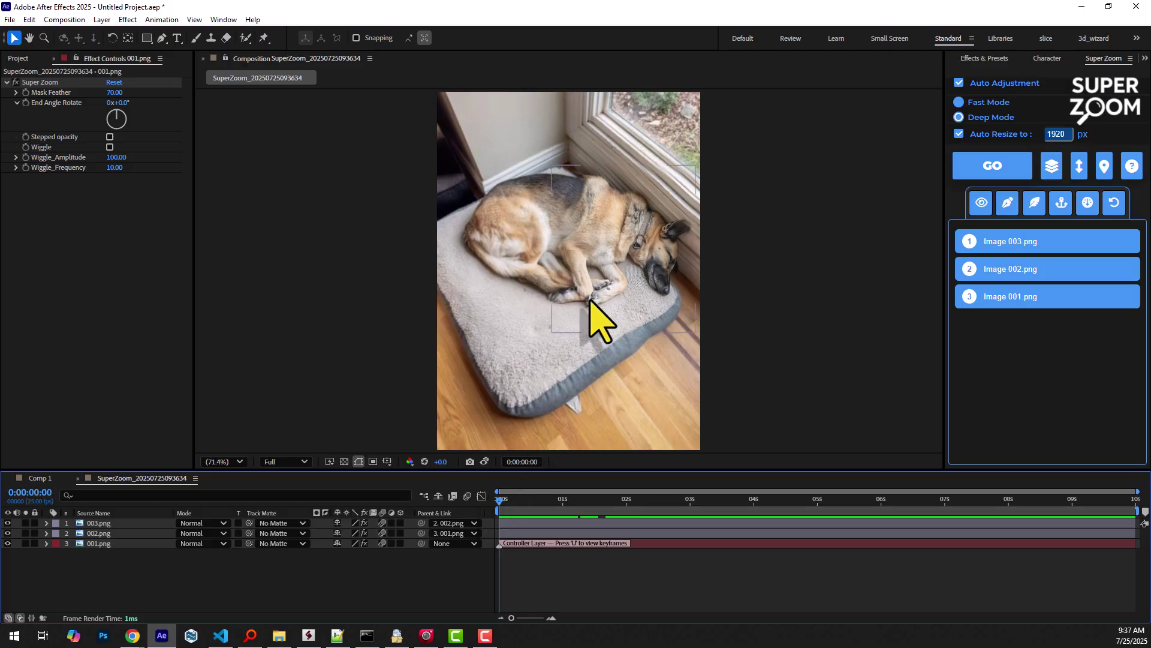
Step: Show the zoom layer outlines, scrub to 0:00:01:14, then play the dog zoom from the start
{"action": "left_click", "coordinate": [1008, 202]}
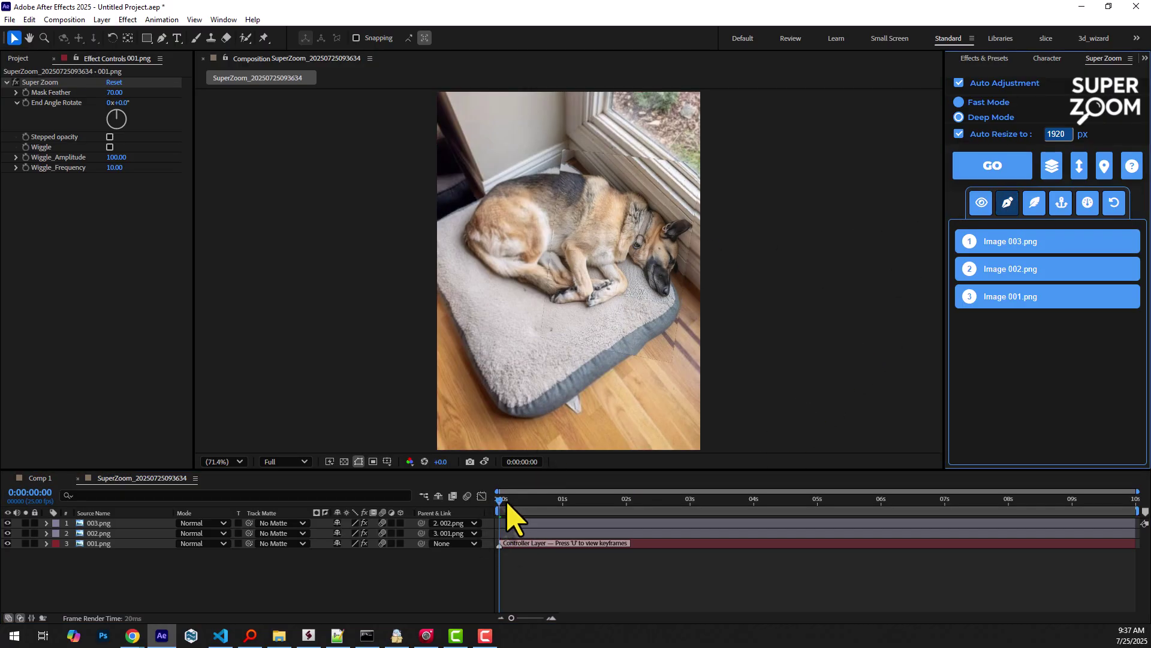
{"action": "left_click_drag", "start_coordinate": [507, 504], "coordinate": [540, 504]}
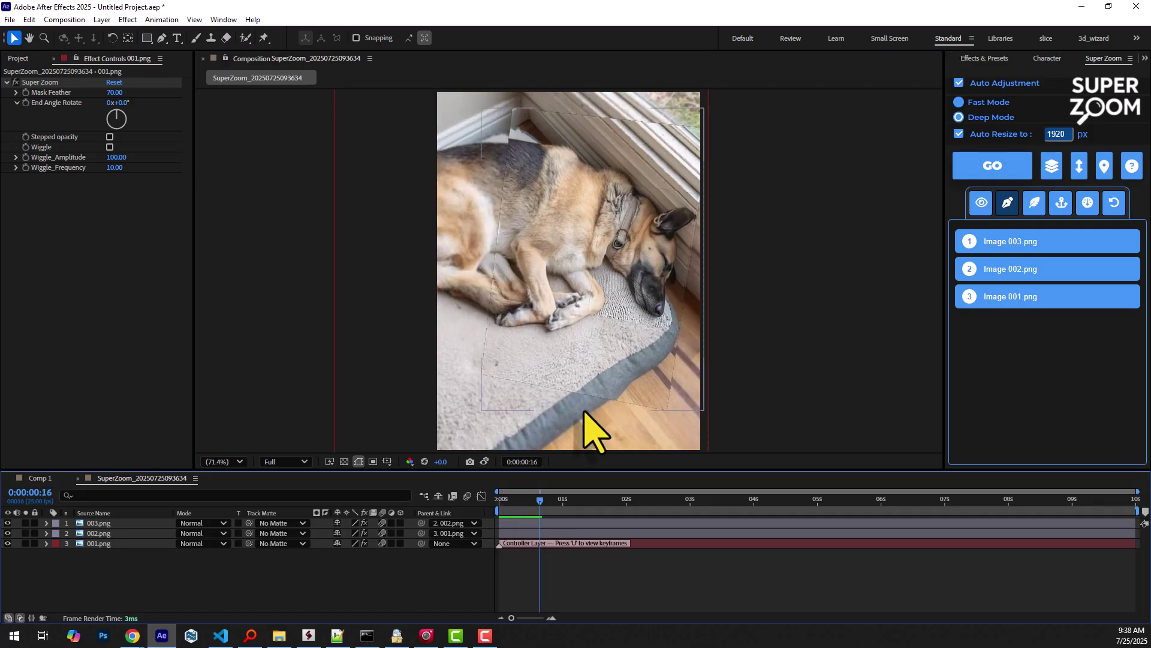
{"action": "left_click_drag", "start_coordinate": [553, 514], "coordinate": [607, 522]}
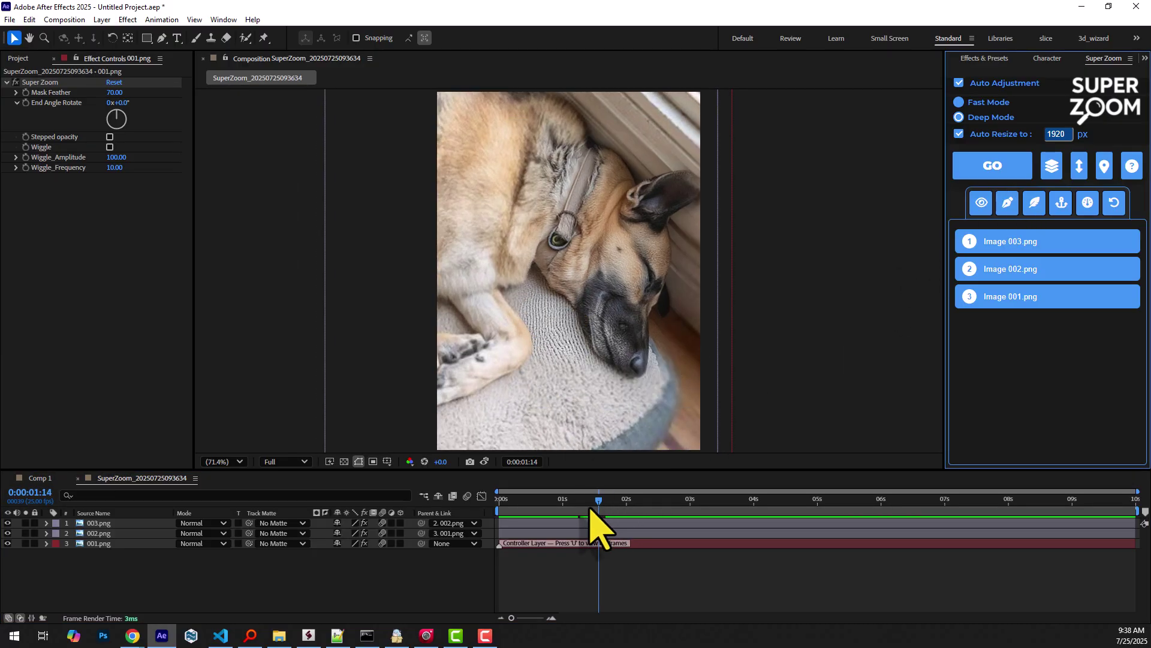
{"action": "left_click", "coordinate": [498, 500]}
{"action": "key", "text": "space"}
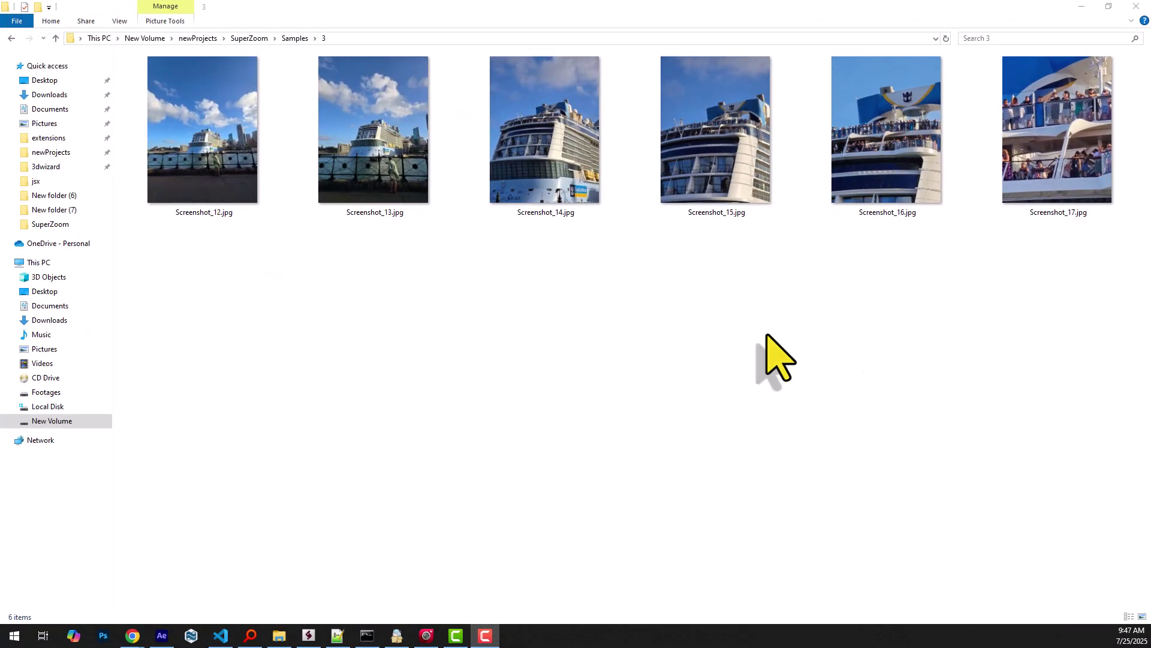
Step: Preview the cruise-ship screenshots Screenshot_12–17.jpg full size, then select all six files
{"action": "double_click", "coordinate": [225, 186]}
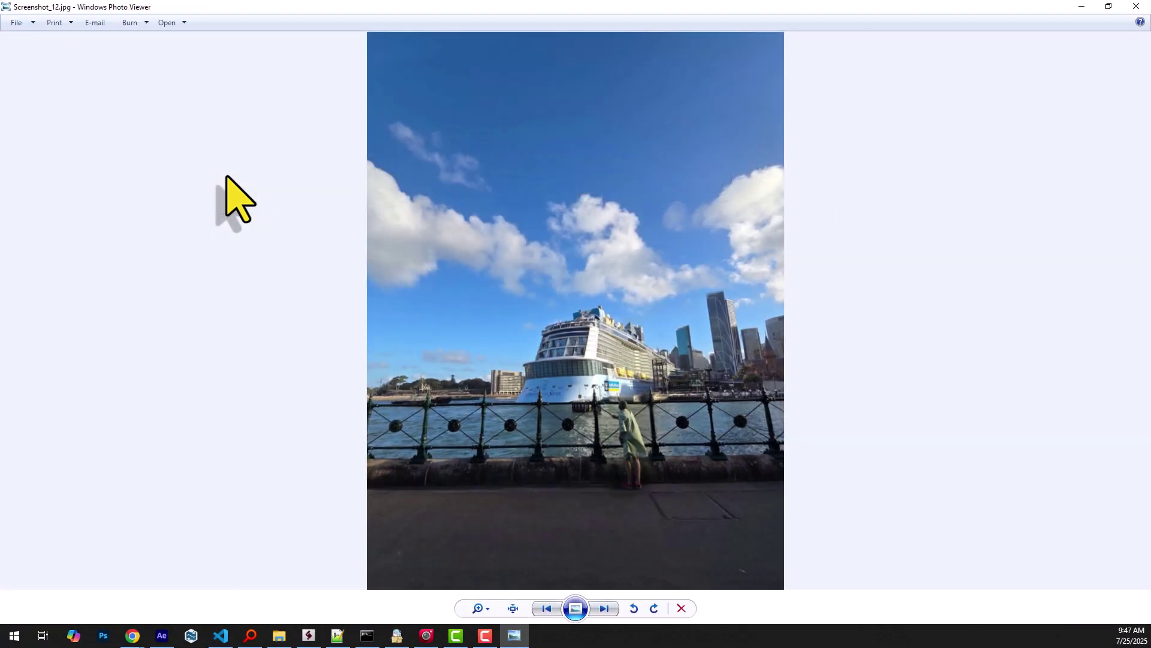
{"action": "key", "text": "Right"}
{"action": "key", "text": "Right"}
{"action": "key", "text": "Right"}
{"action": "key", "text": "Right"}
{"action": "key", "text": "Right"}
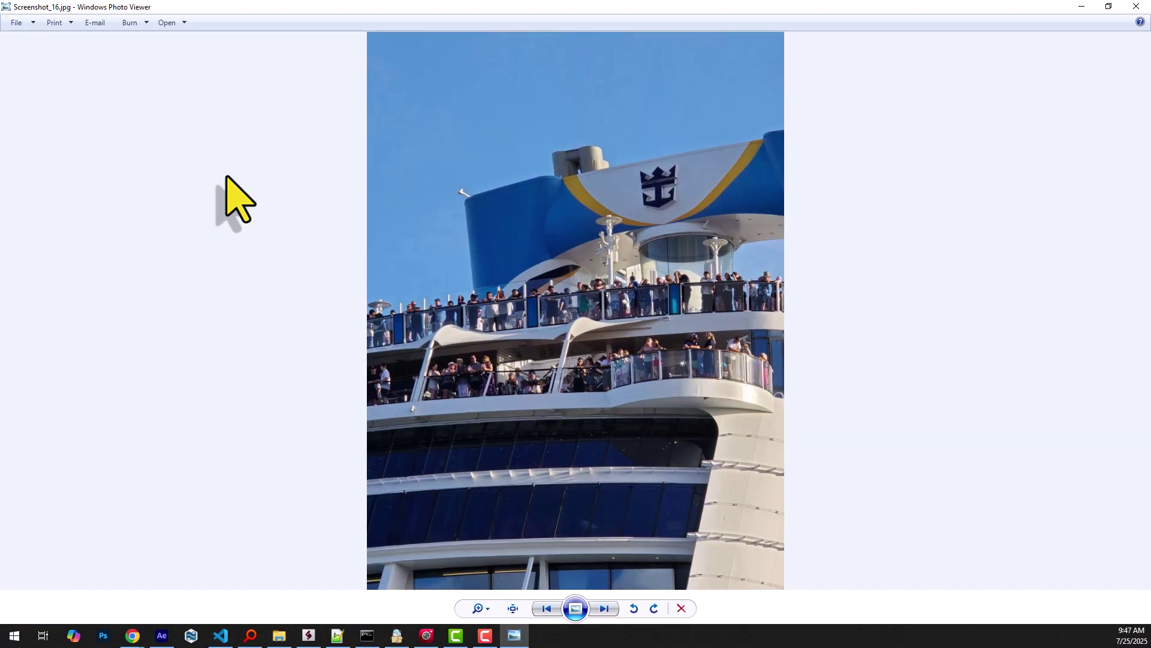
{"action": "left_click", "coordinate": [1136, 6]}
{"action": "left_click_drag", "start_coordinate": [218, 262], "coordinate": [400, 516]}
{"action": "left_click", "coordinate": [1080, 166]}
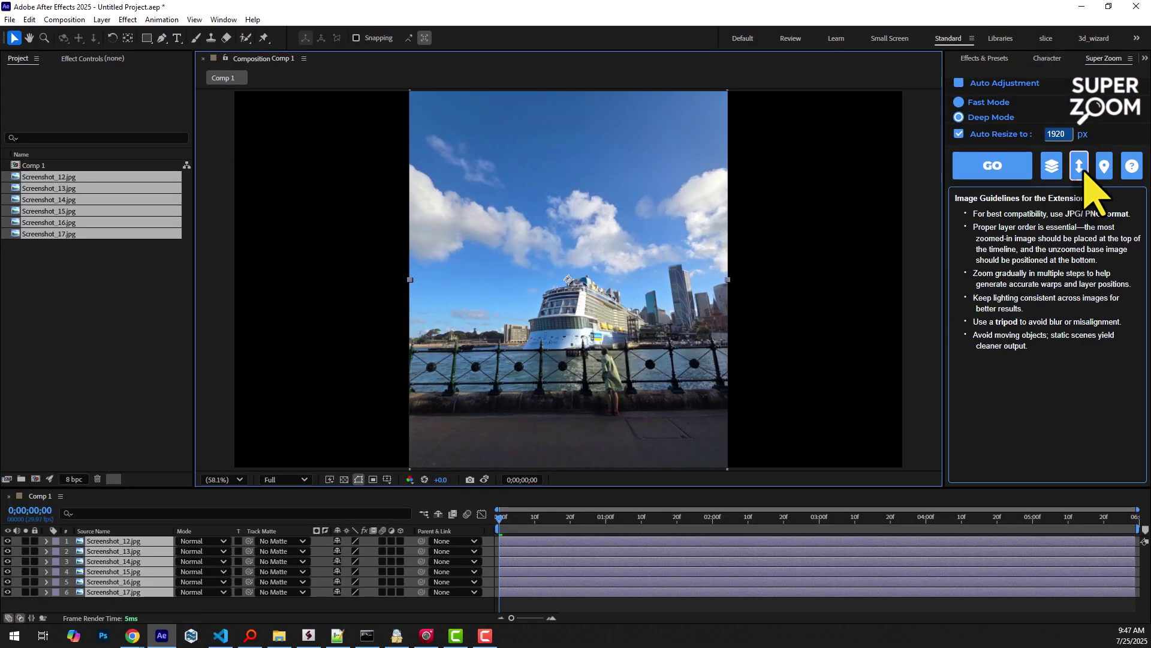
{"action": "left_click", "coordinate": [978, 166]}
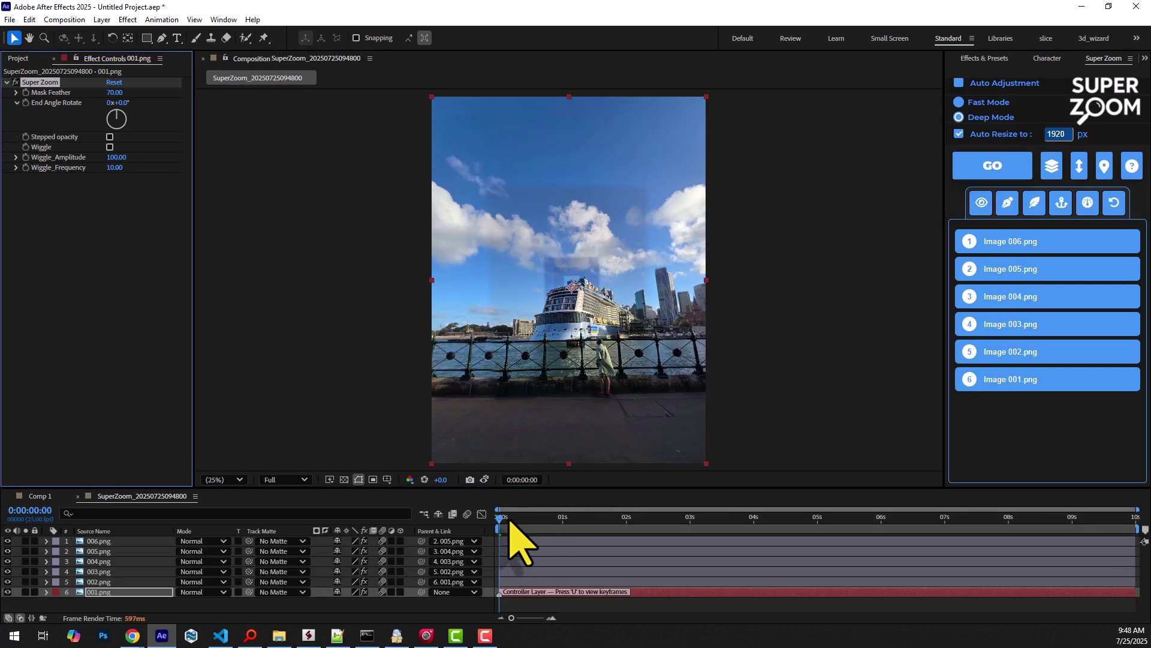
Step: Scrub the ship zoom to 0:00:00:08, then isolate Image 002.png in the Super Zoom list
{"action": "mouse_move", "coordinate": [506, 516]}
{"action": "left_mouse_down"}
{"action": "mouse_move", "coordinate": [618, 520]}
{"action": "mouse_move", "coordinate": [487, 527]}
{"action": "left_mouse_up"}
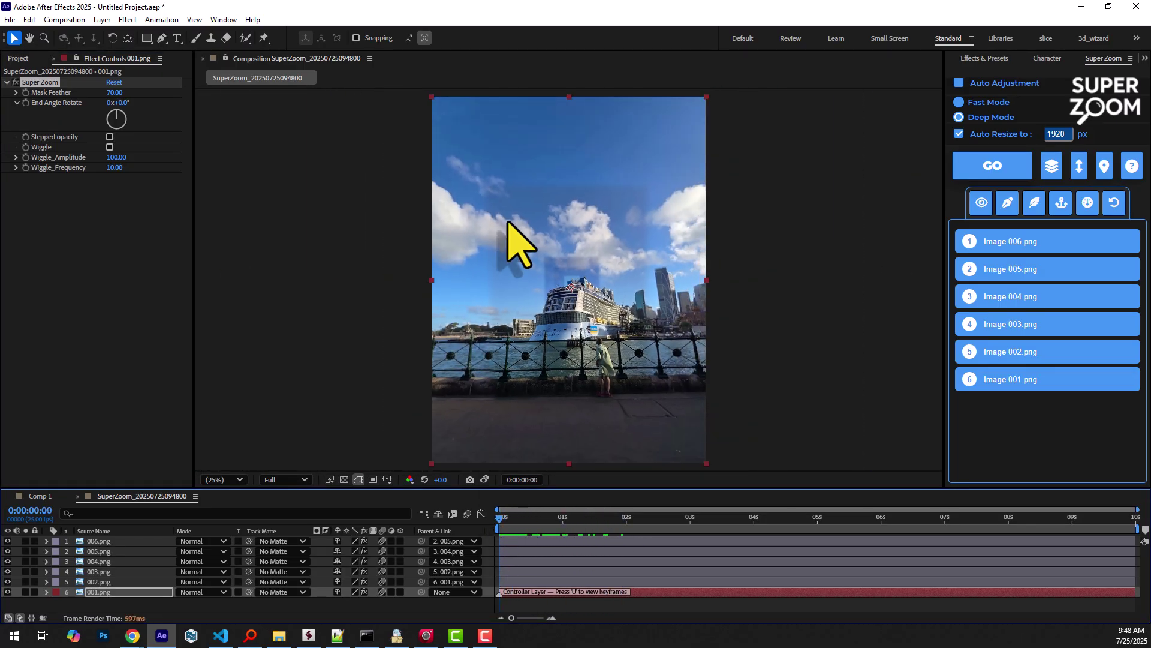
{"action": "left_click", "coordinate": [804, 264]}
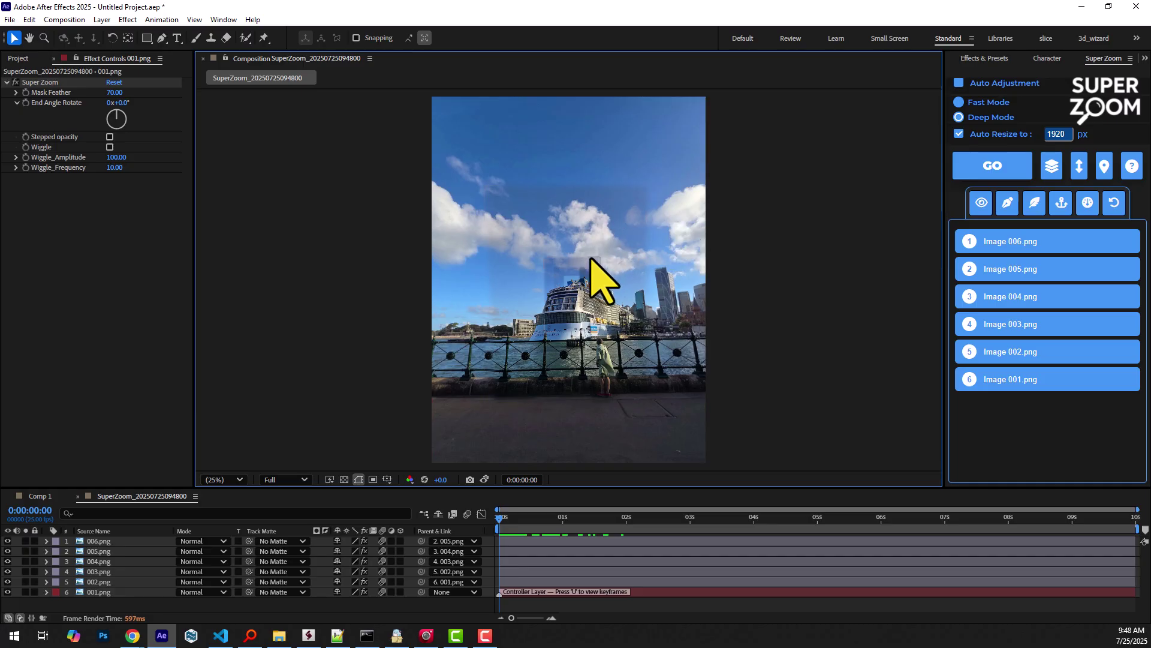
{"action": "left_click", "coordinate": [1020, 353]}
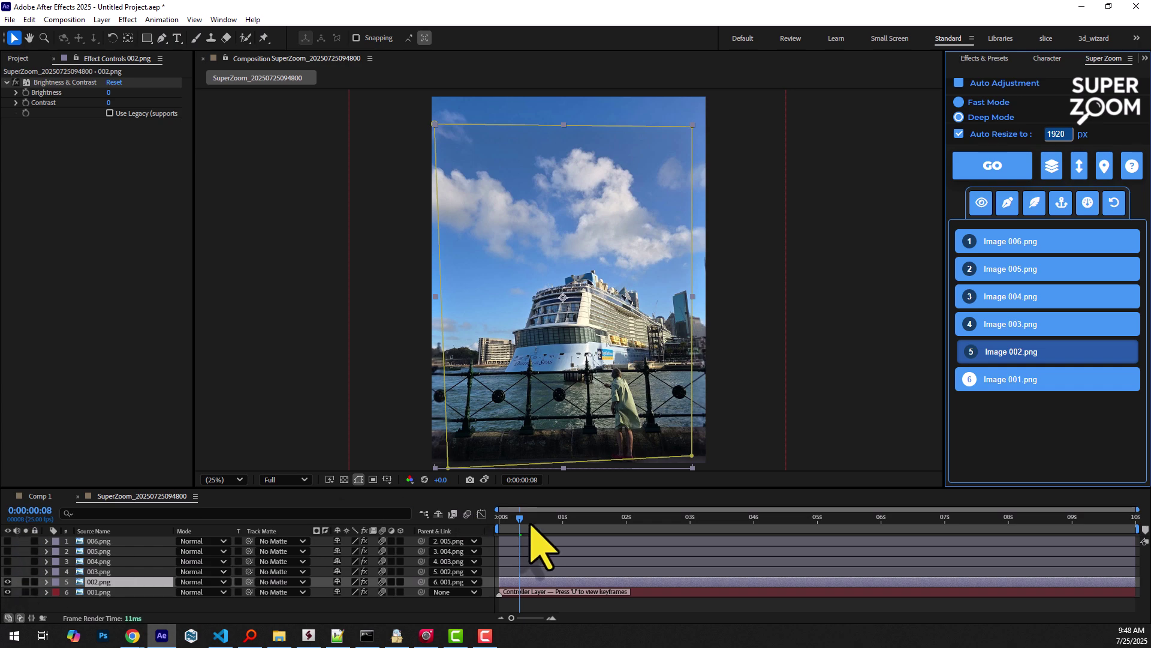
Step: Raise Brightness to 19 on 002.png and to 45 on 003.png, then return to frame 0
{"action": "left_click_drag", "start_coordinate": [520, 516], "coordinate": [503, 517]}
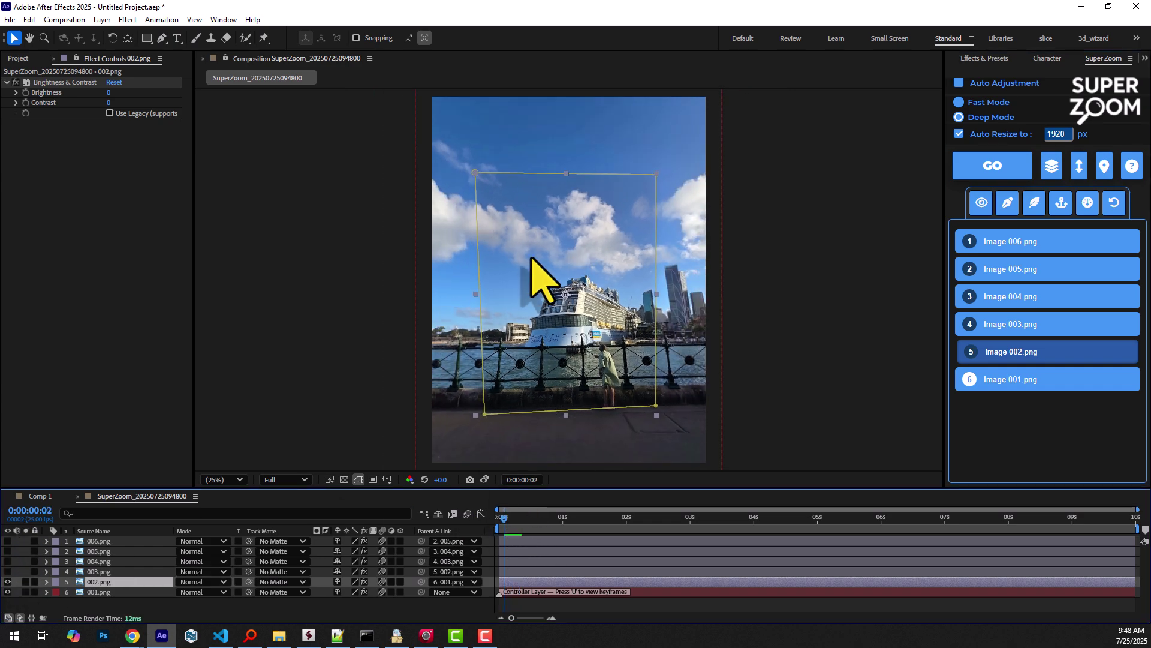
{"action": "left_click_drag", "start_coordinate": [109, 94], "coordinate": [119, 97]}
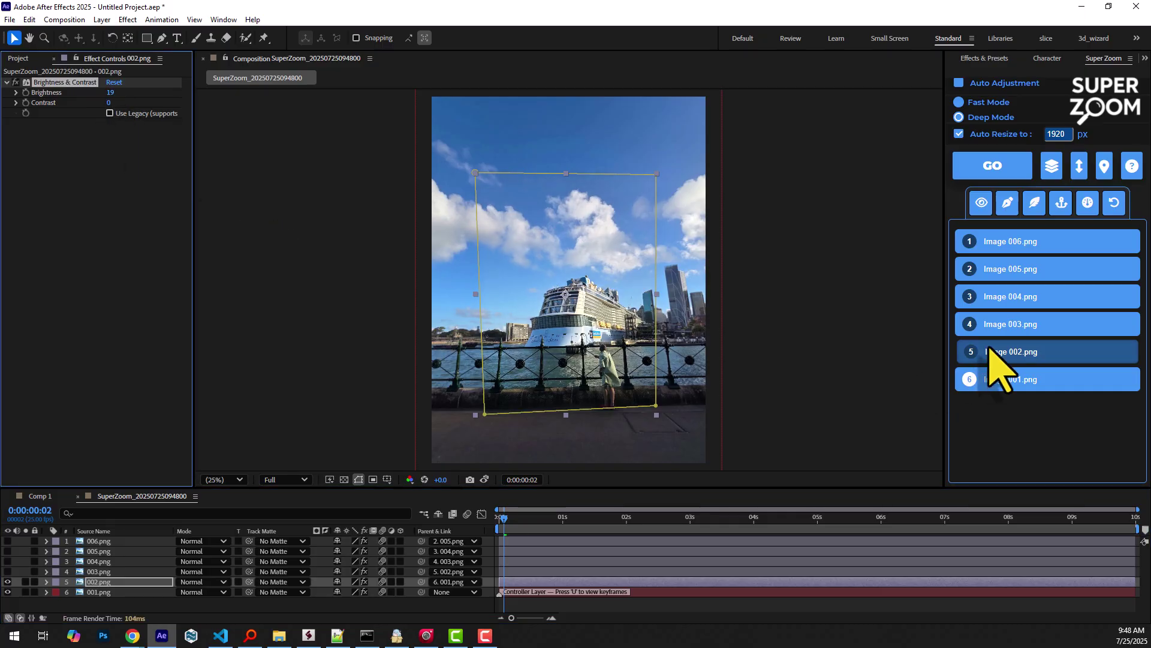
{"action": "left_click", "coordinate": [1013, 327]}
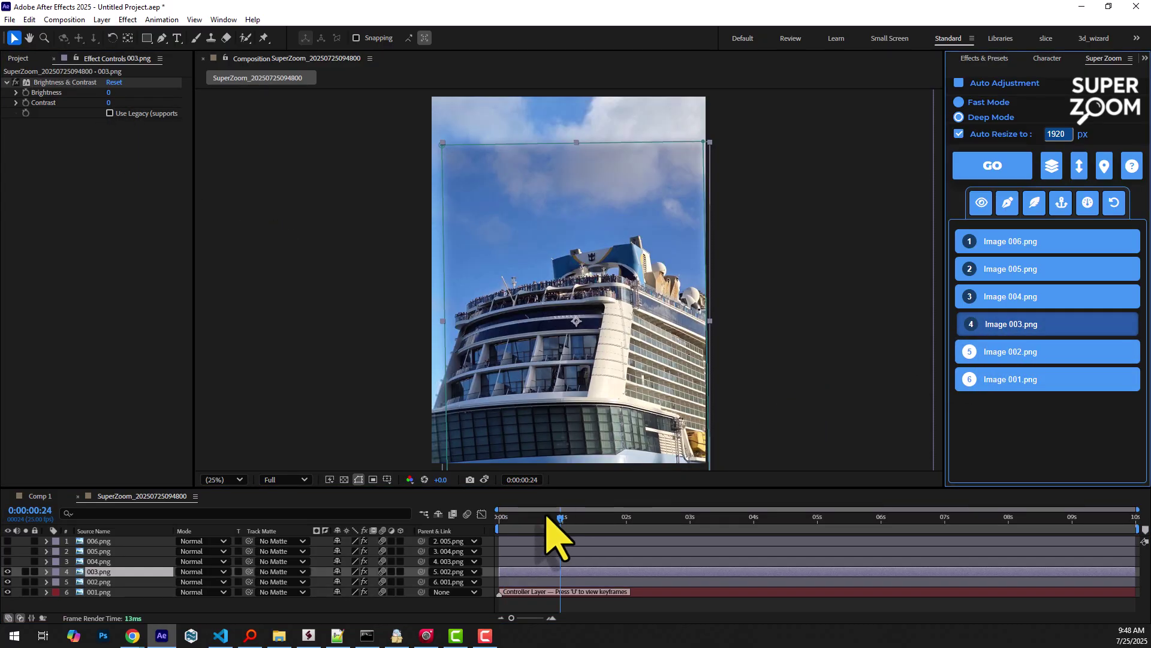
{"action": "left_click_drag", "start_coordinate": [110, 94], "coordinate": [146, 121]}
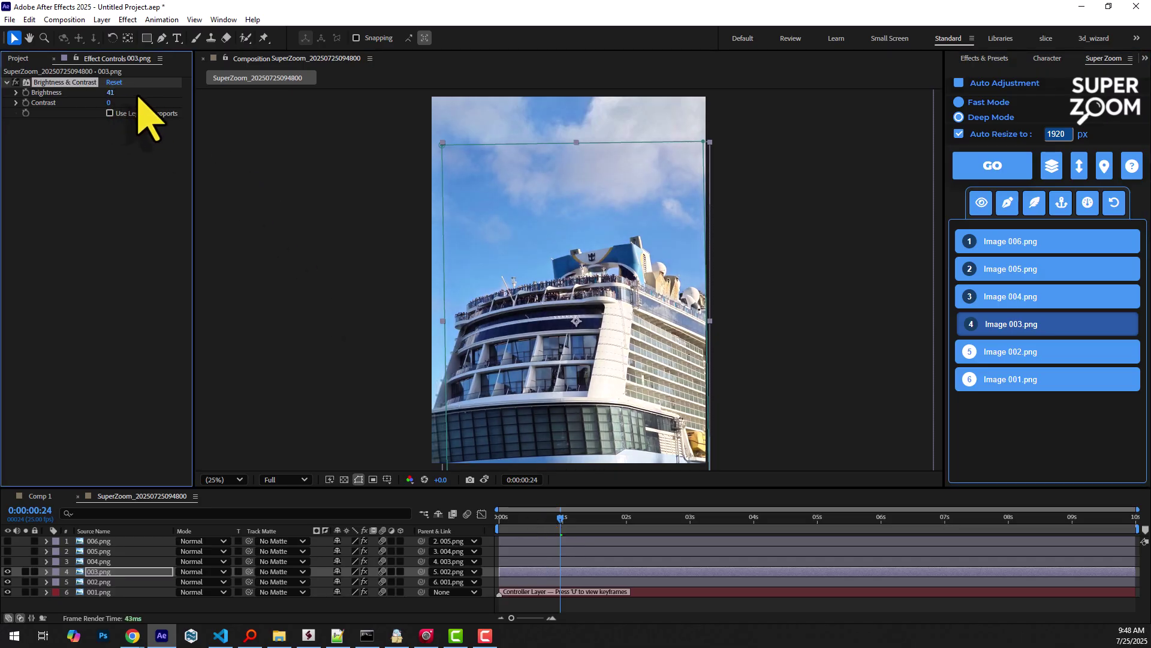
{"action": "left_click_drag", "start_coordinate": [561, 534], "coordinate": [471, 513]}
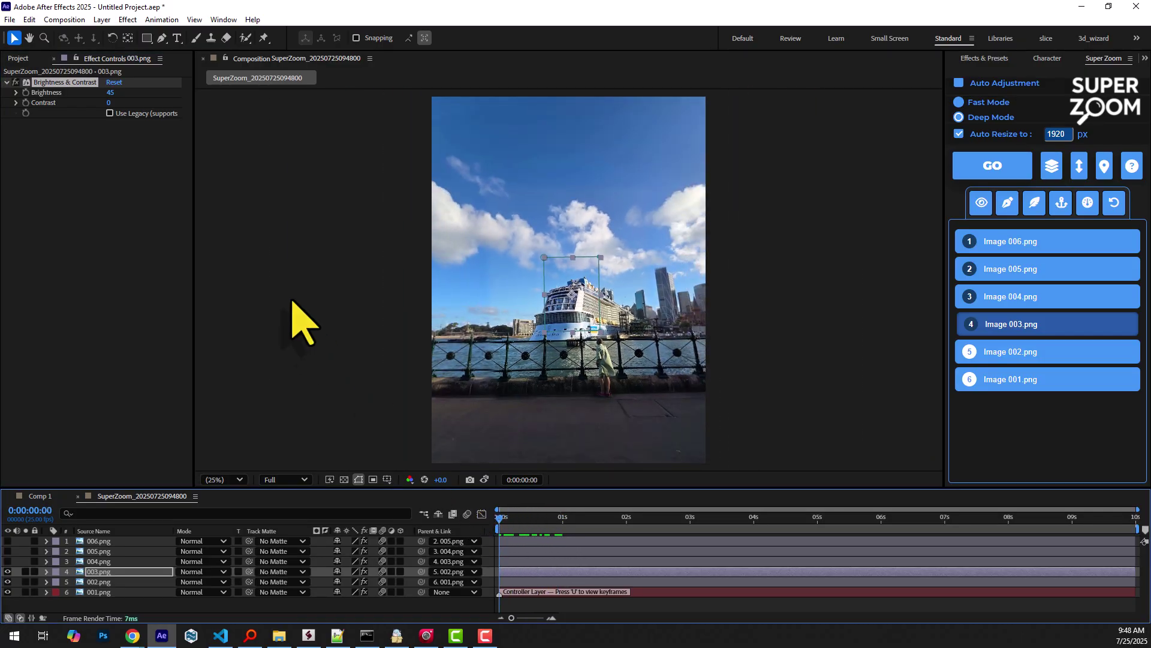
{"action": "left_click", "coordinate": [29, 19]}
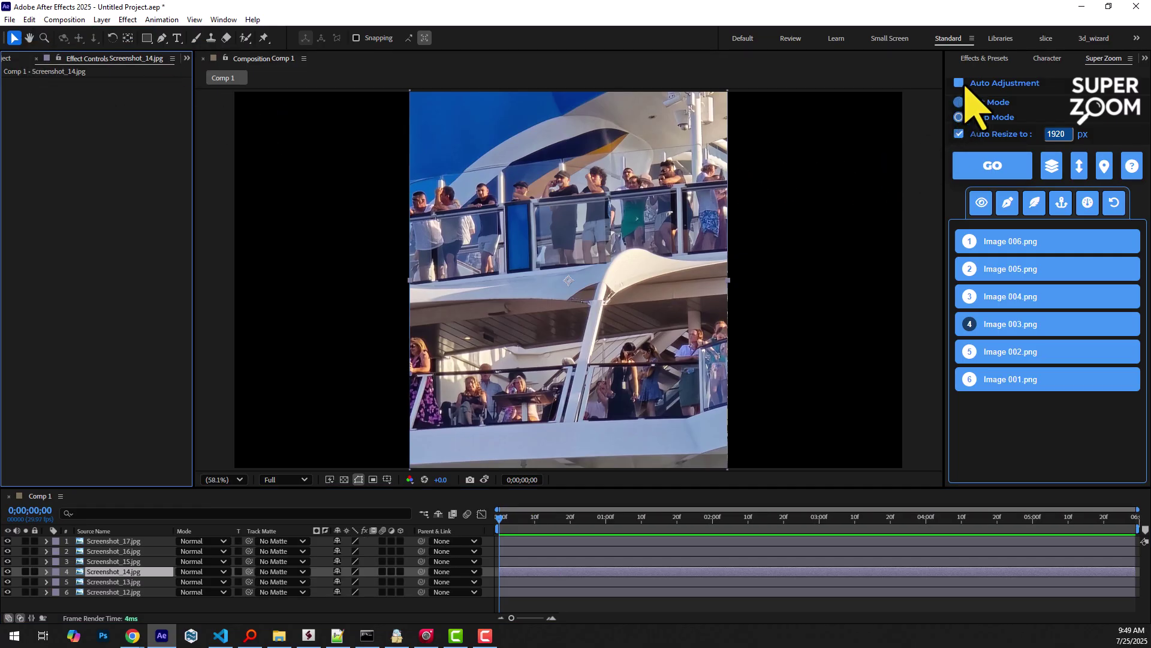
{"action": "left_click", "coordinate": [960, 84]}
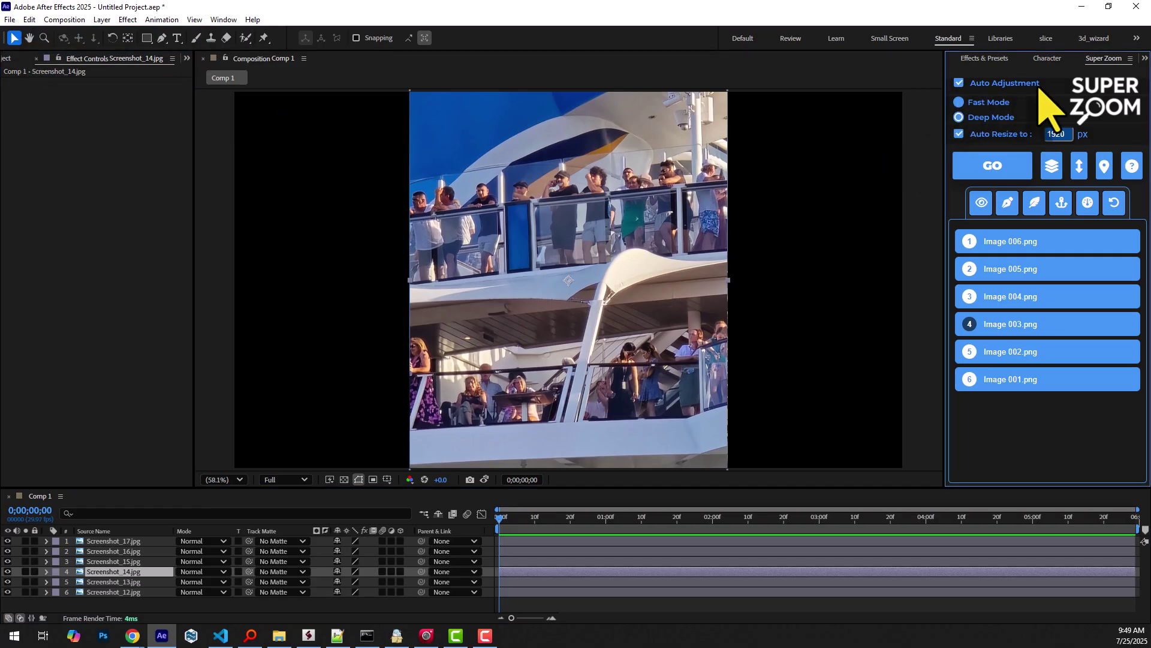
{"action": "left_click", "coordinate": [988, 171]}
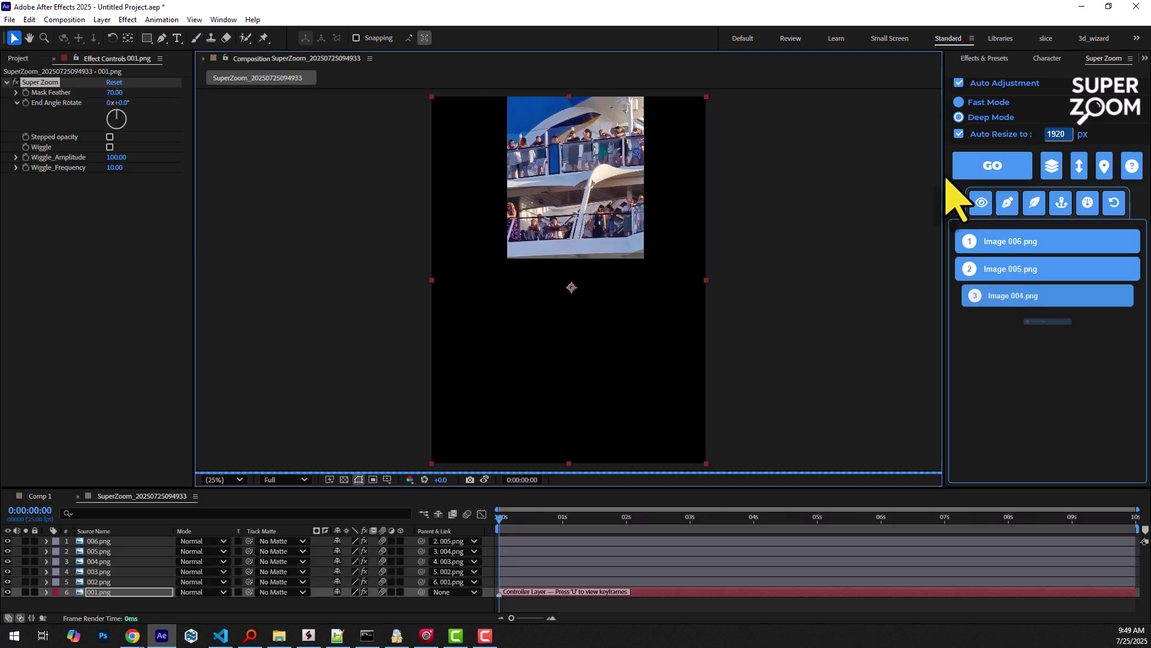
{"action": "left_click", "coordinate": [835, 246]}
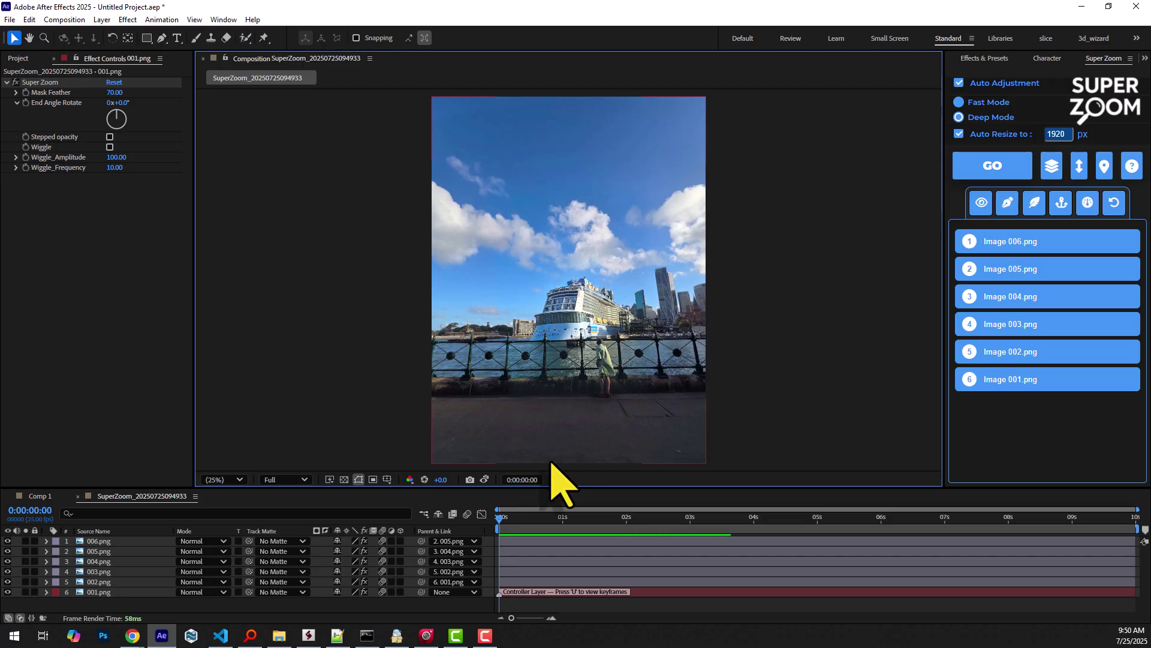
{"action": "mouse_move", "coordinate": [500, 519]}
{"action": "left_mouse_down"}
{"action": "mouse_move", "coordinate": [640, 521]}
{"action": "mouse_move", "coordinate": [485, 510]}
{"action": "mouse_move", "coordinate": [632, 511]}
{"action": "mouse_move", "coordinate": [495, 514]}
{"action": "left_mouse_up"}
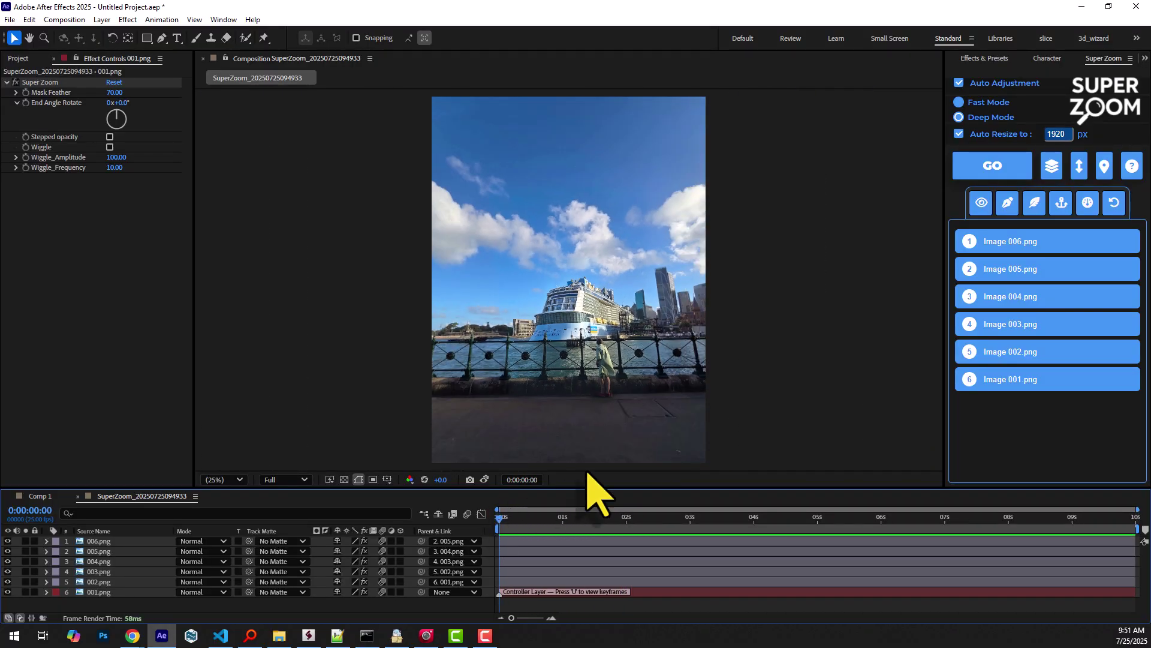
Step: Show the zoom layers' mask outlines and scrub through to the deepest ship close-up
{"action": "left_click", "coordinate": [1034, 202]}
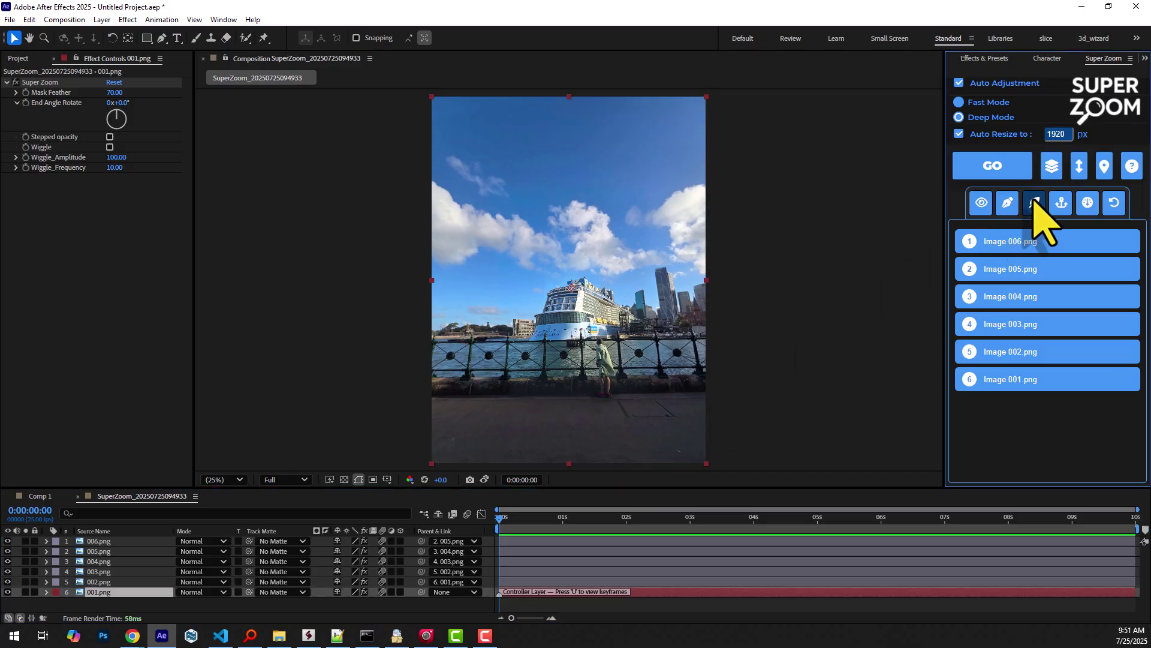
{"action": "left_click", "coordinate": [837, 333]}
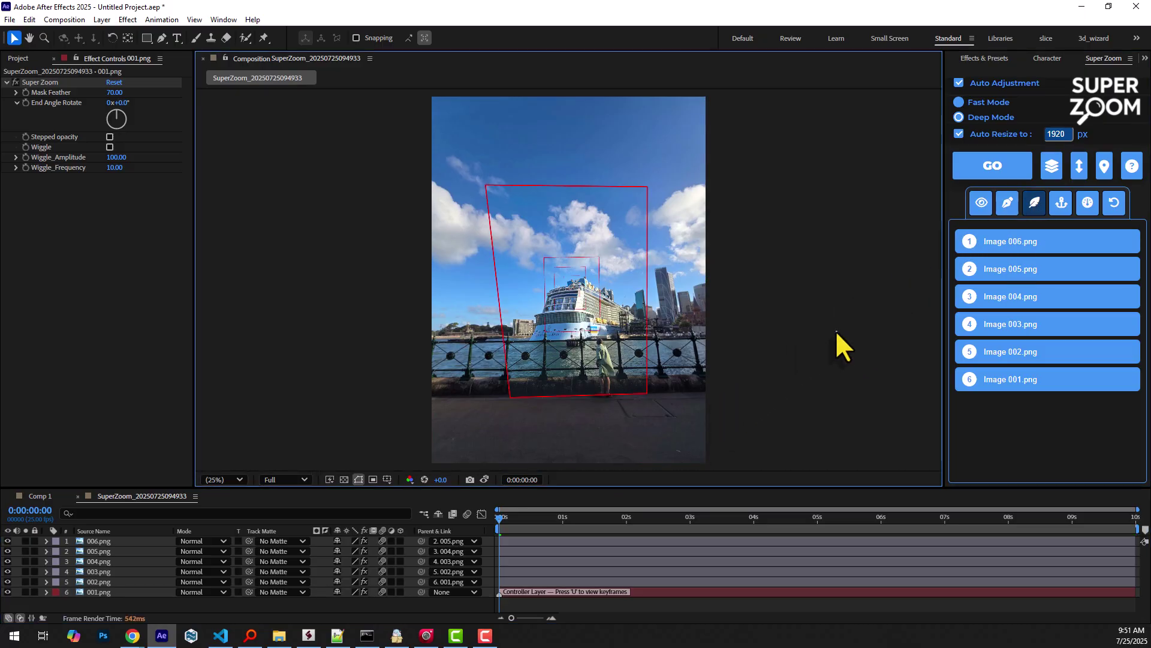
{"action": "left_click_drag", "start_coordinate": [515, 514], "coordinate": [519, 514]}
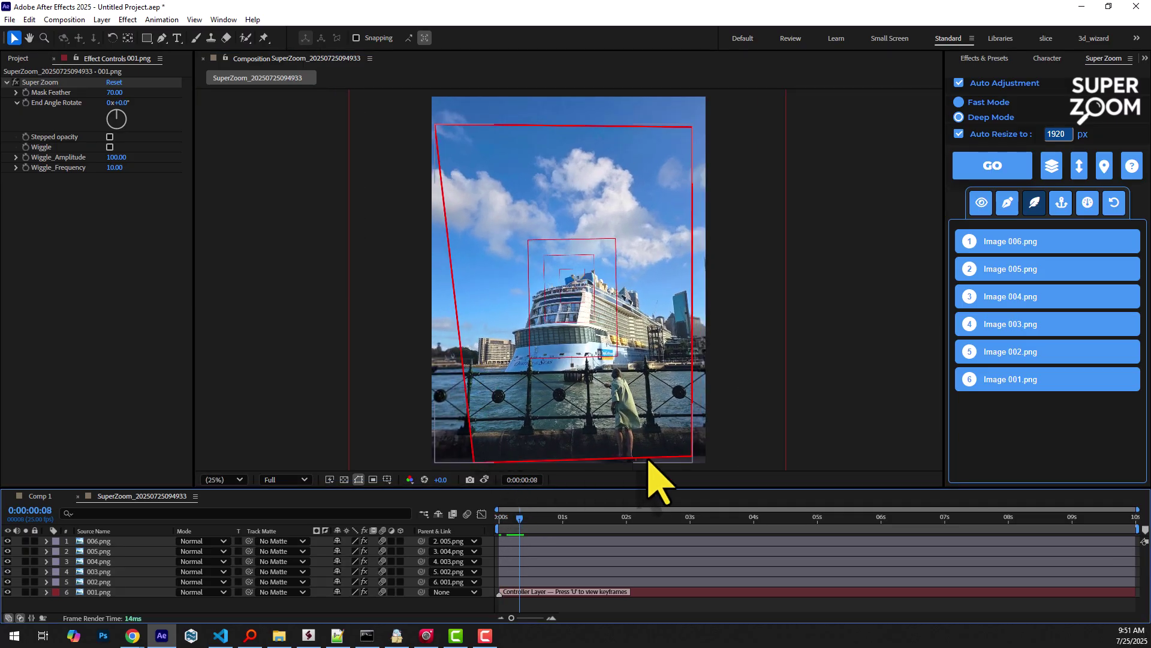
{"action": "left_click_drag", "start_coordinate": [519, 517], "coordinate": [551, 520]}
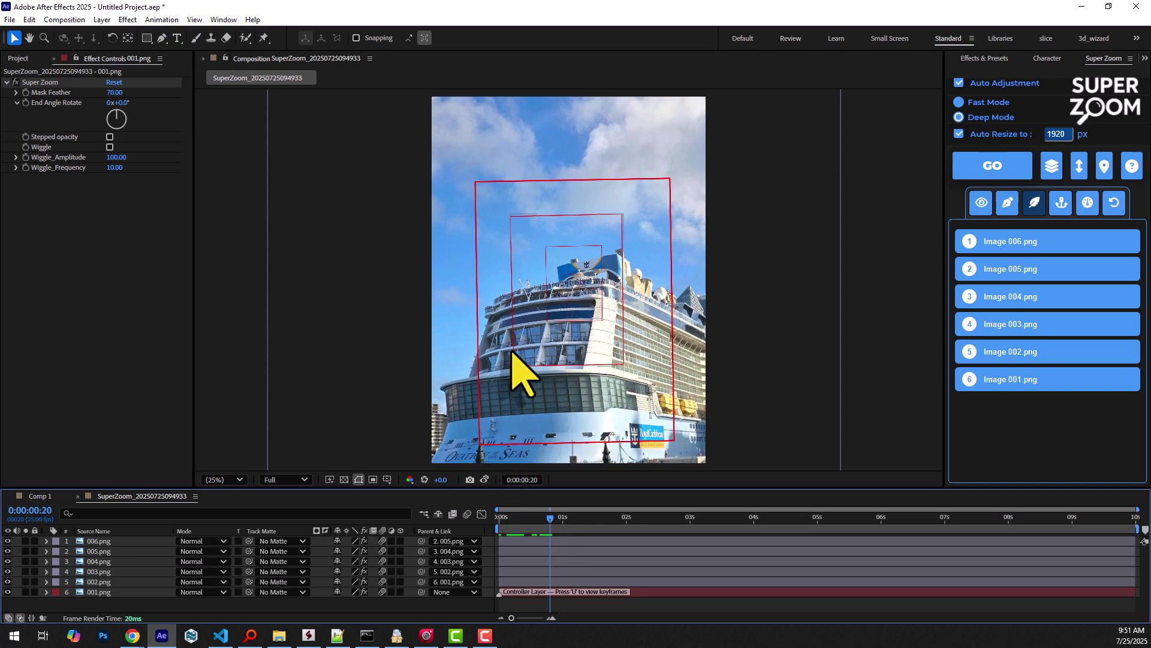
{"action": "left_click_drag", "start_coordinate": [547, 518], "coordinate": [580, 519]}
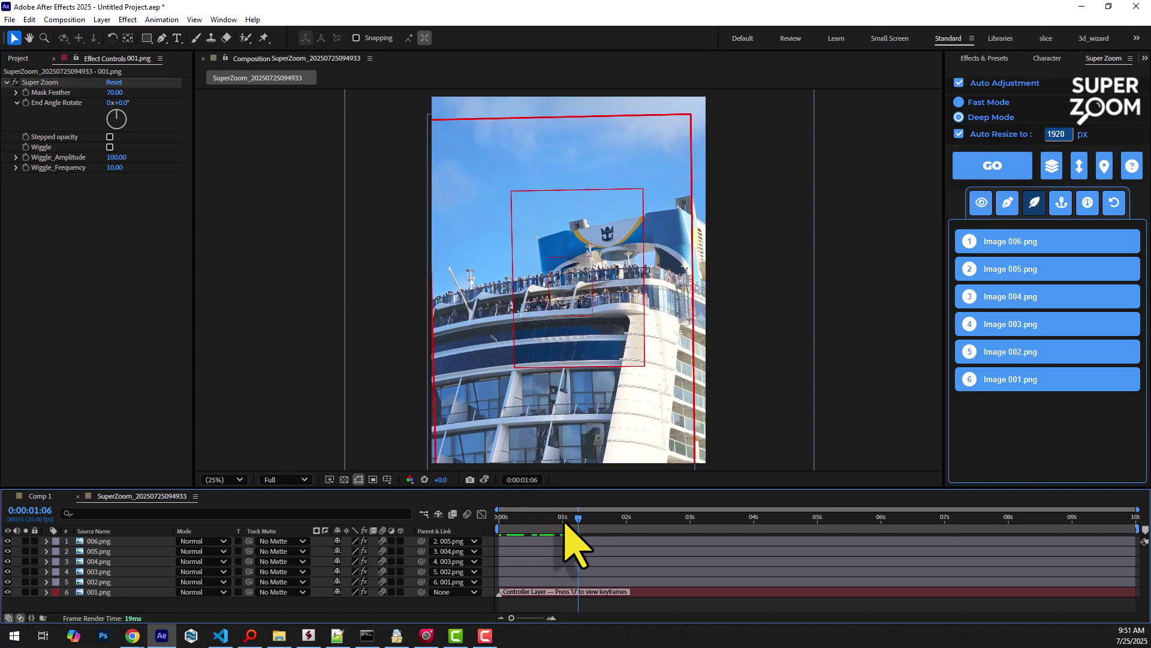
{"action": "left_click_drag", "start_coordinate": [580, 520], "coordinate": [656, 519]}
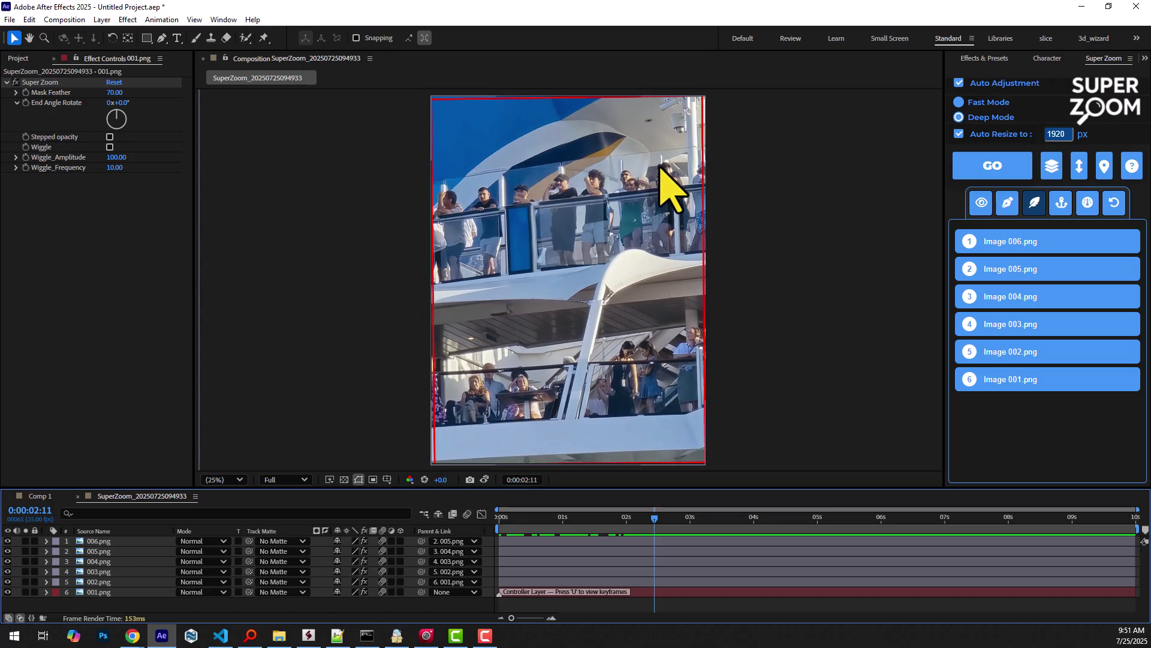
Step: Play the ship zoom from the start with the controller layer selected
{"action": "left_click", "coordinate": [1035, 204]}
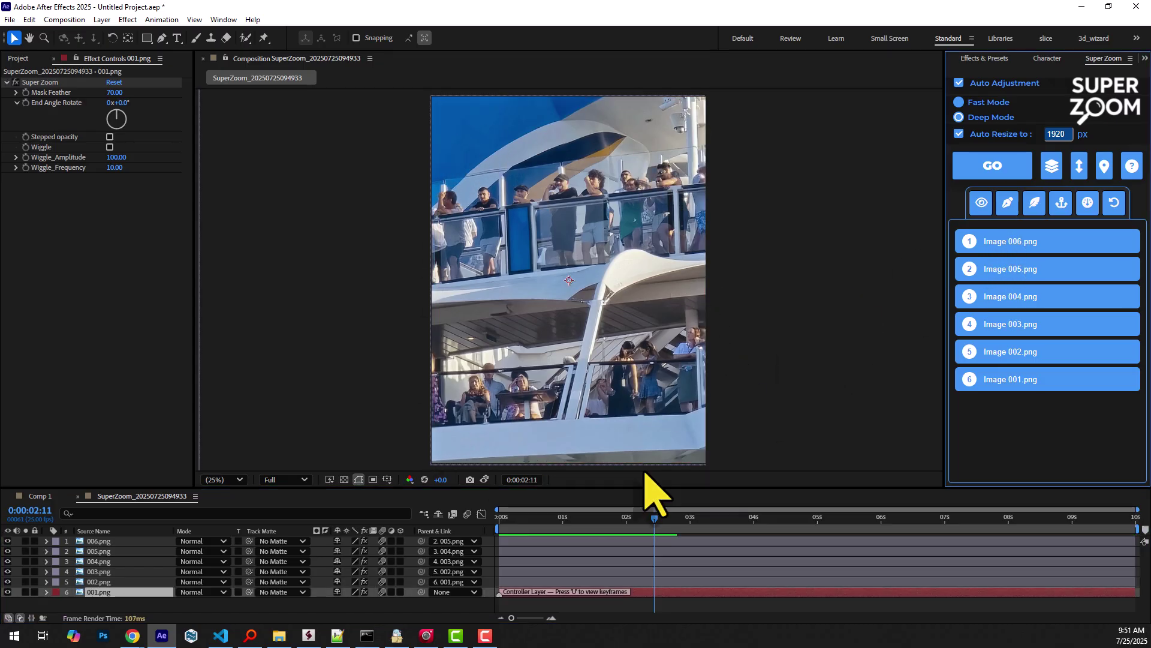
{"action": "key", "text": "Home"}
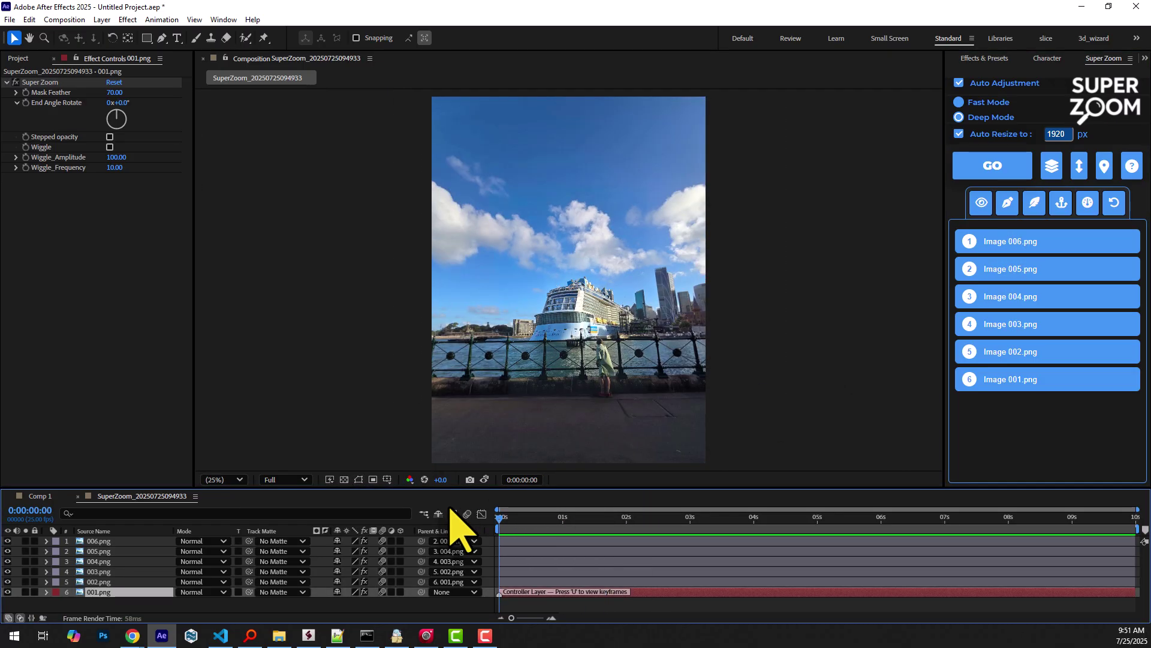
{"action": "key", "text": "space"}
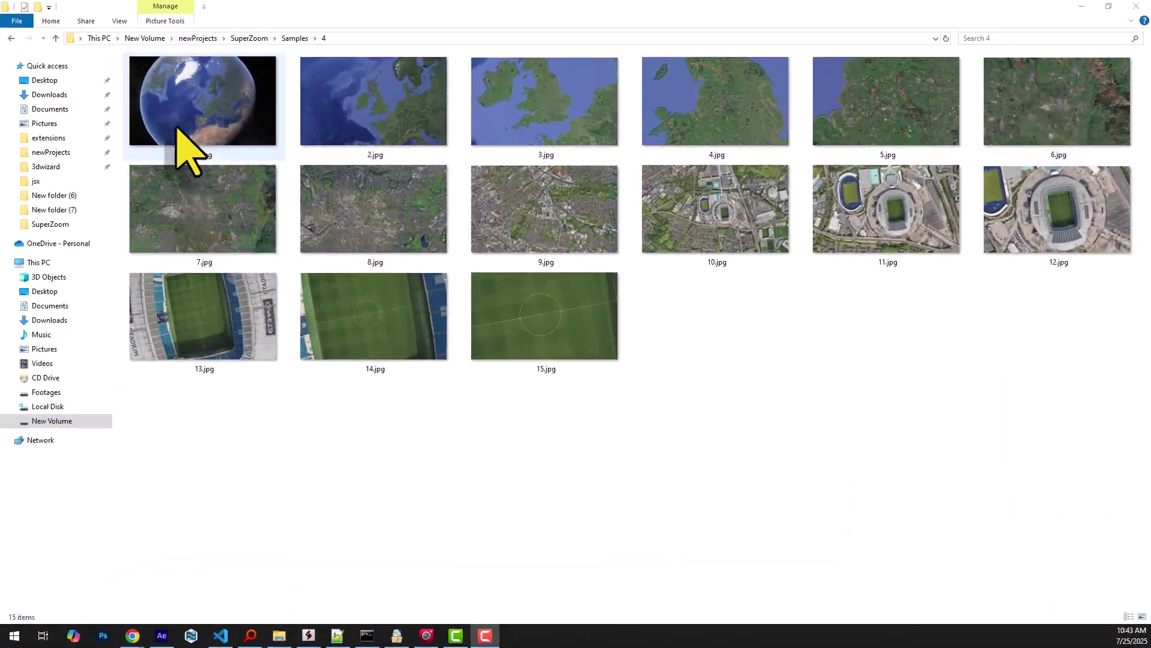
Step: Open 1.jpg in Samples\4 and step through the closer satellite images
{"action": "left_click", "coordinate": [177, 108]}
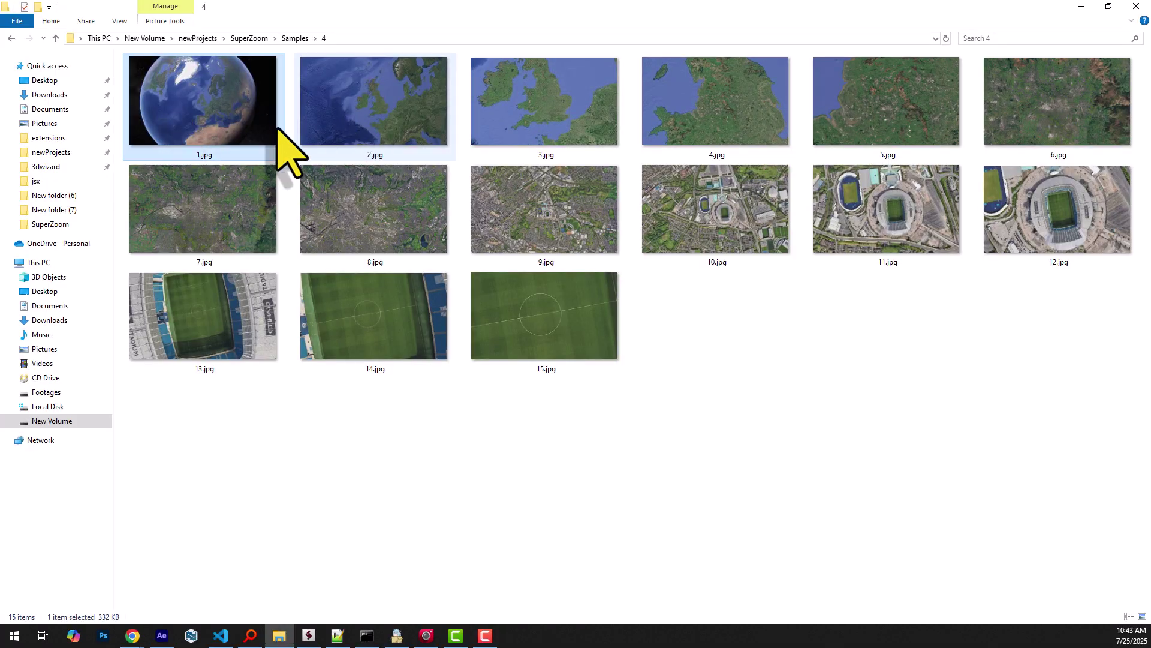
{"action": "double_click", "coordinate": [257, 140]}
{"action": "key", "text": "Right"}
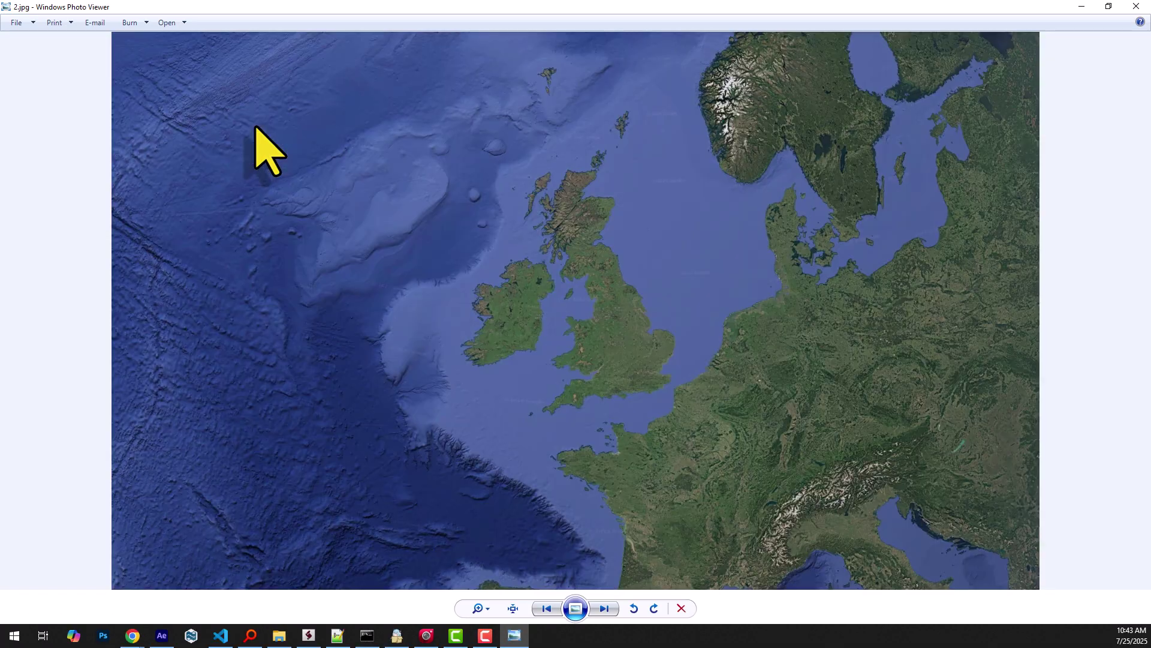
{"action": "key", "text": "Right"}
{"action": "key", "text": "Right"}
{"action": "key", "text": "Right"}
{"action": "key", "text": "Right"}
{"action": "key", "text": "Right"}
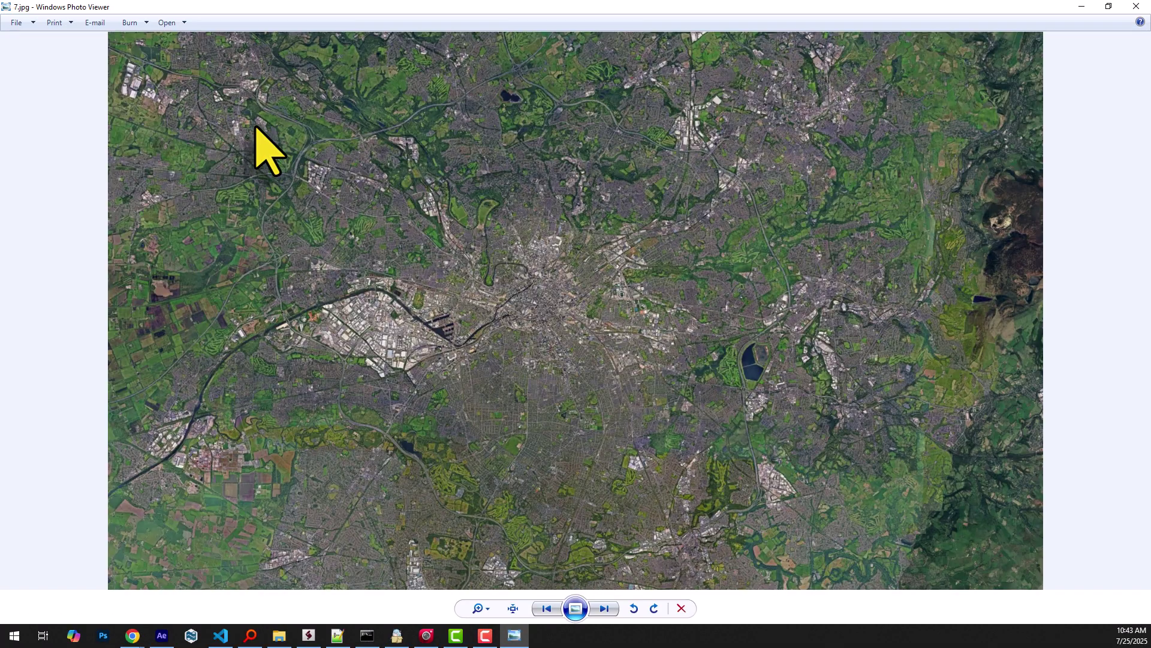
{"action": "key", "text": "Right"}
{"action": "key", "text": "Right"}
{"action": "key", "text": "Right"}
{"action": "key", "text": "Right"}
{"action": "key", "text": "Right"}
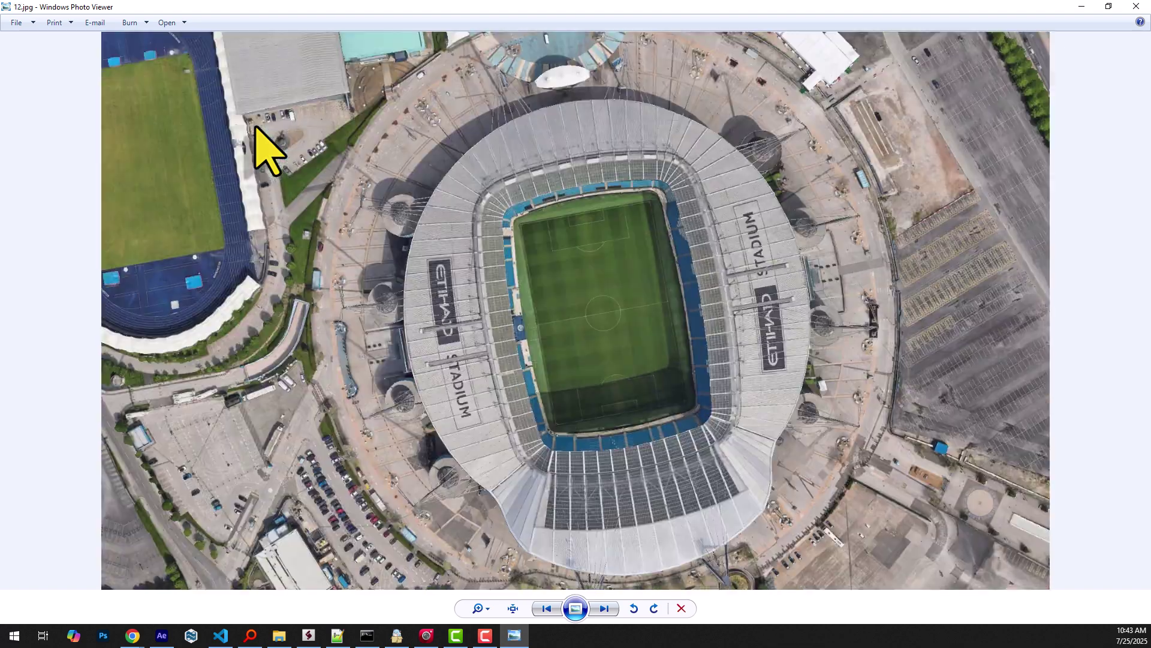
{"action": "key", "text": "Right"}
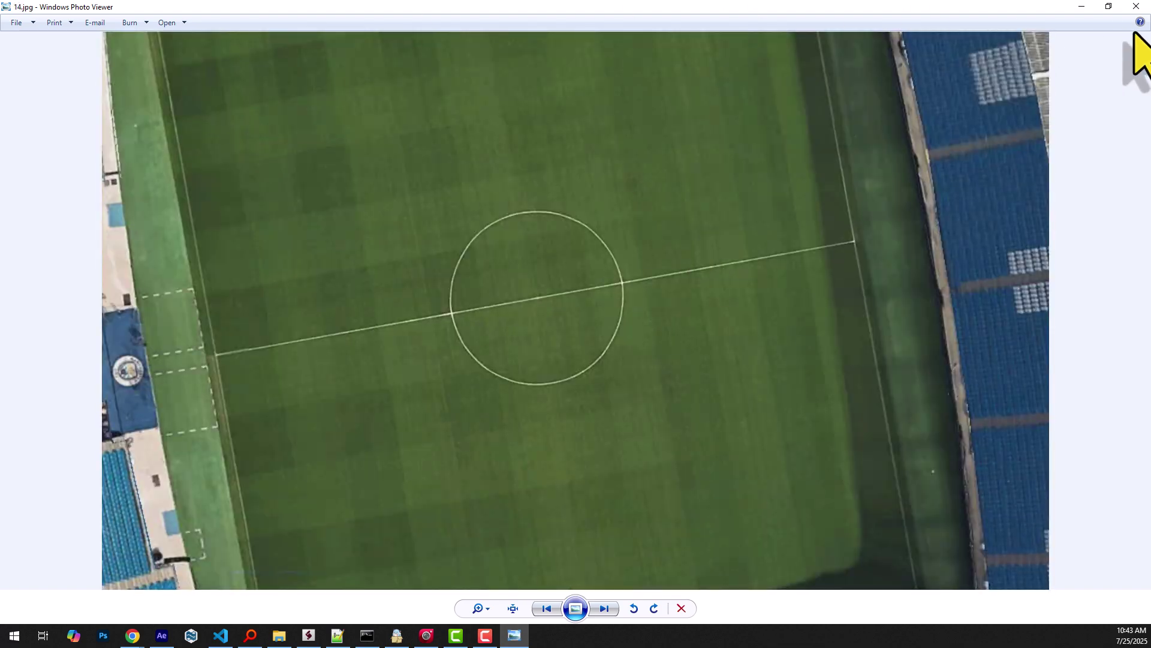
Step: Select all 15 satellite JPGs and drop them onto After Effects as Comp 1 layers
{"action": "left_click", "coordinate": [1136, 8]}
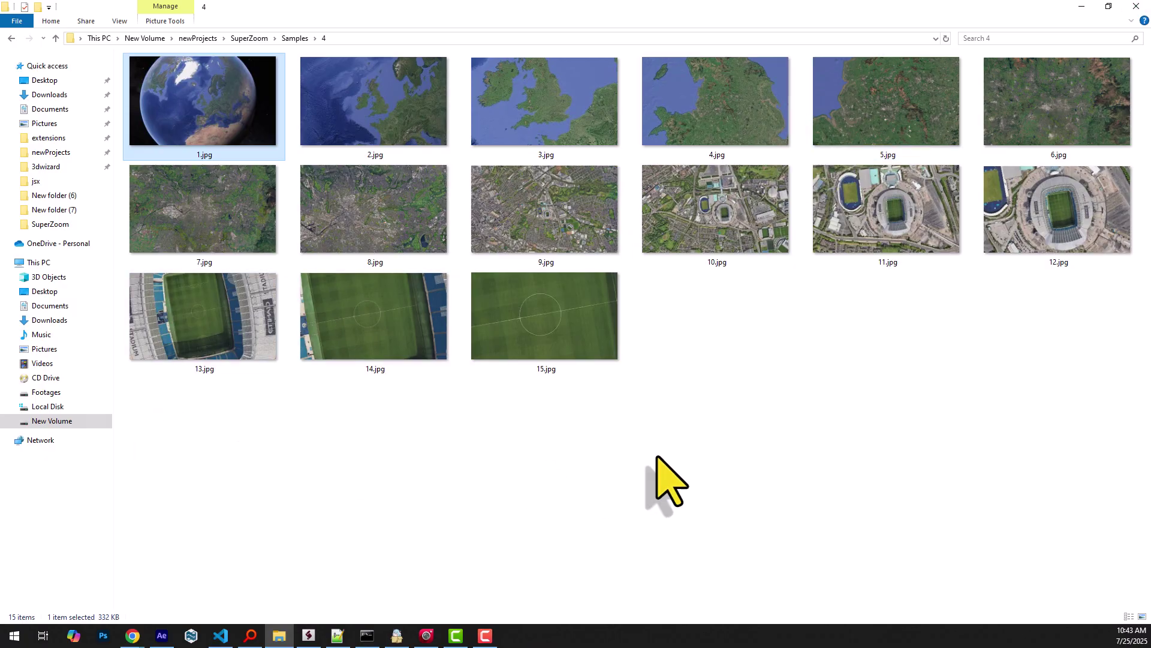
{"action": "left_click_drag", "start_coordinate": [245, 428], "coordinate": [1013, 126]}
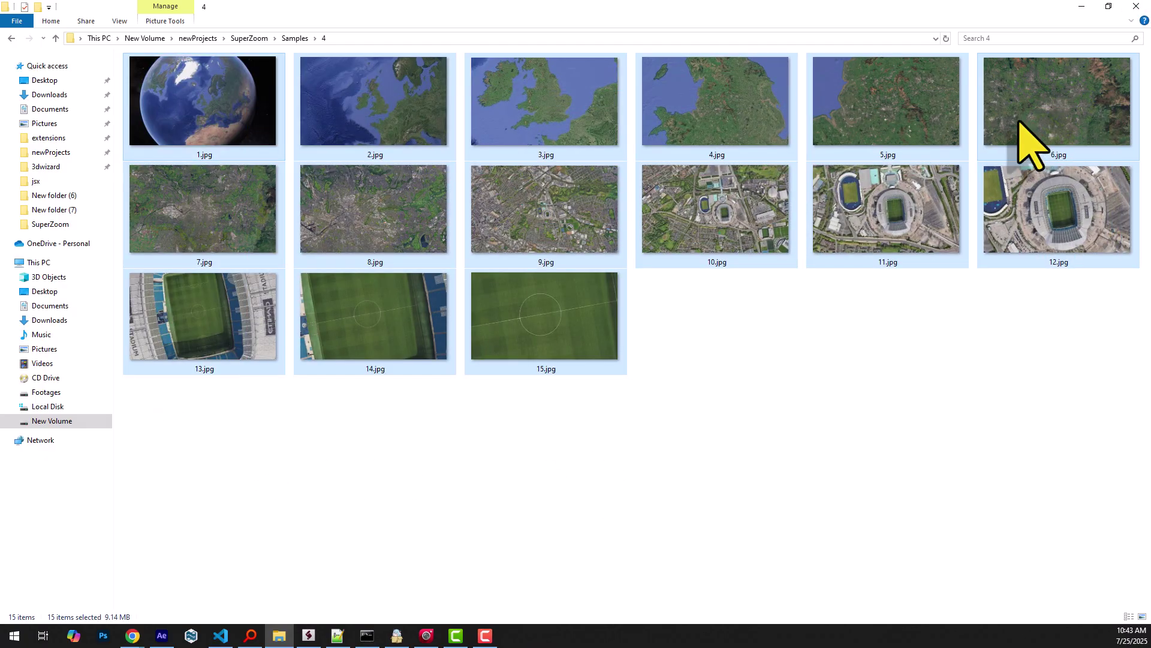
{"action": "left_click_drag", "start_coordinate": [535, 130], "coordinate": [191, 615]}
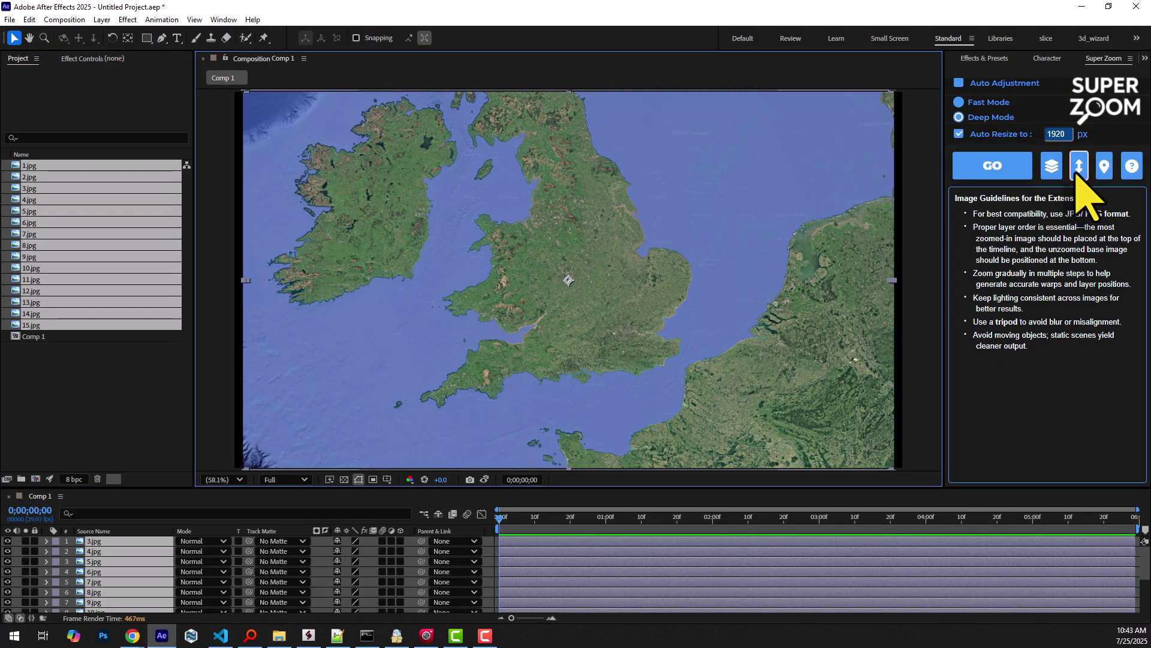
{"action": "left_click", "coordinate": [1078, 168]}
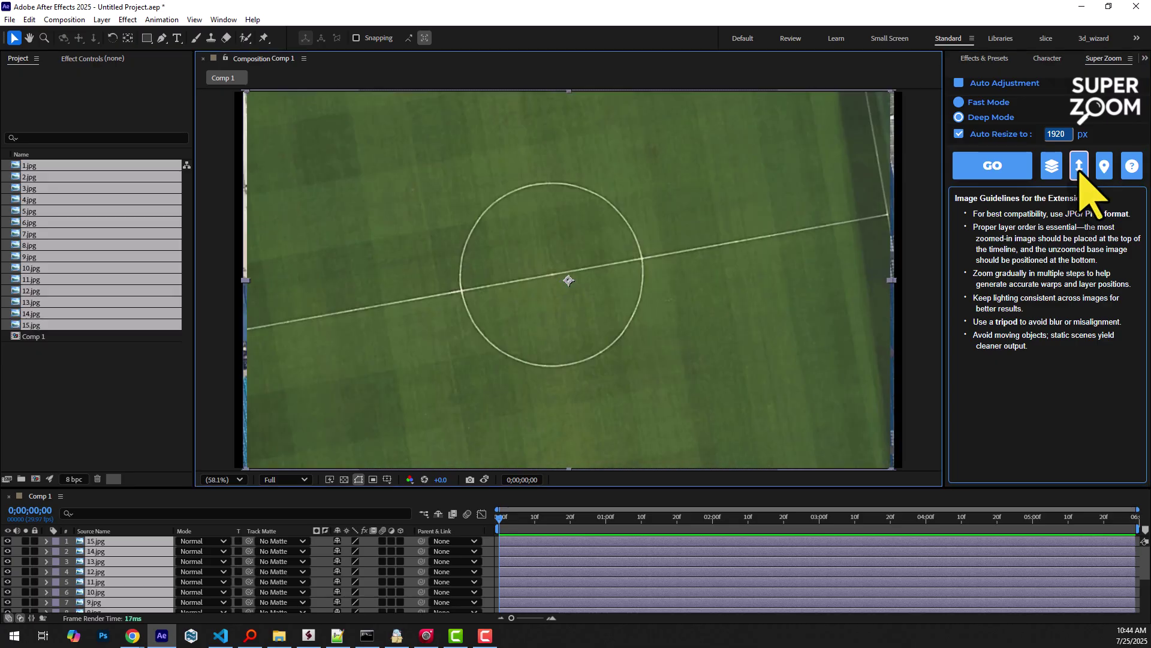
{"action": "left_click", "coordinate": [987, 170]}
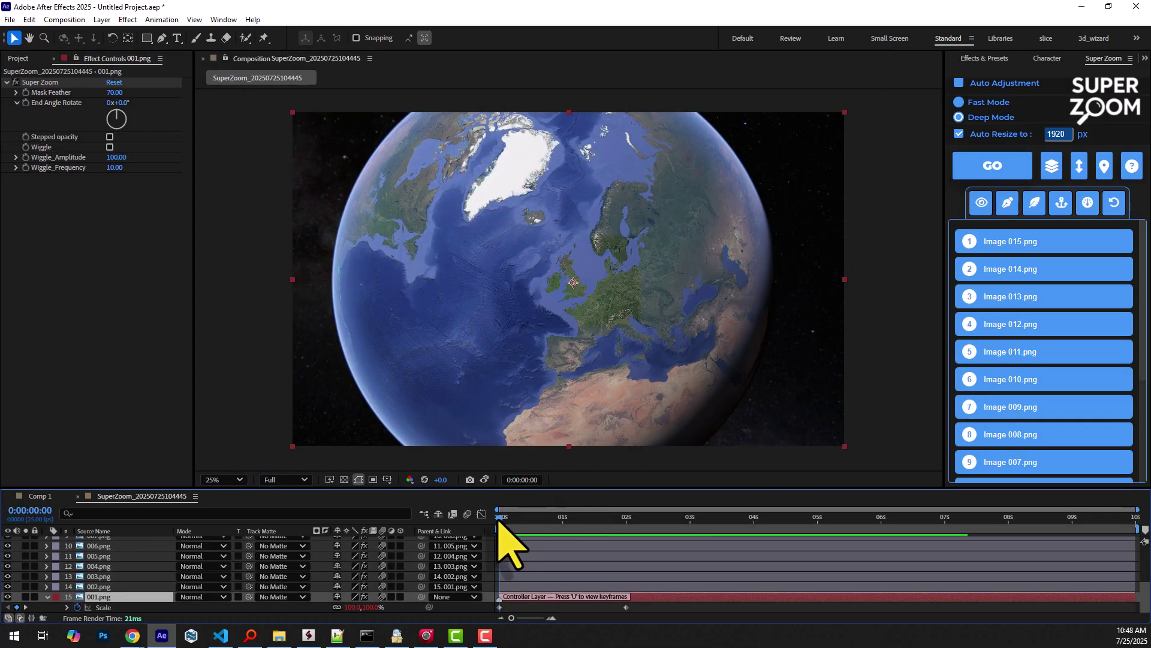
Step: Preview the globe-to-pitch zoom, then move the final Scale keyframe from 02s to about 04s
{"action": "mouse_move", "coordinate": [505, 520]}
{"action": "left_mouse_down"}
{"action": "mouse_move", "coordinate": [626, 520]}
{"action": "mouse_move", "coordinate": [498, 519]}
{"action": "left_mouse_up"}
{"action": "key", "text": "space"}
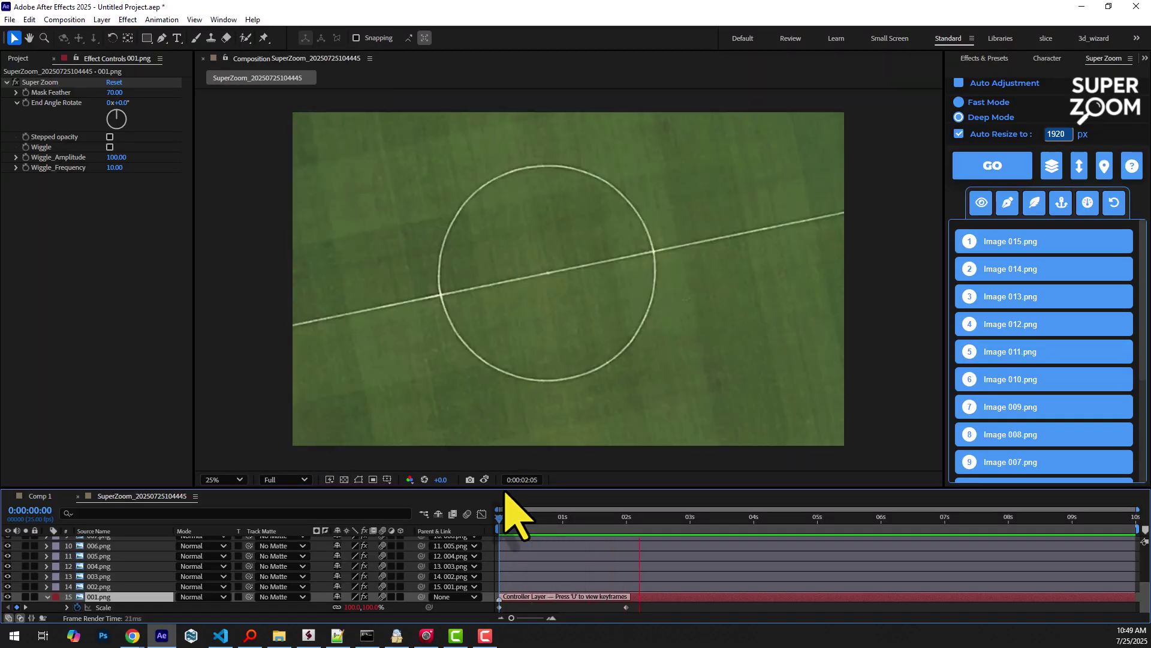
{"action": "key", "text": "space"}
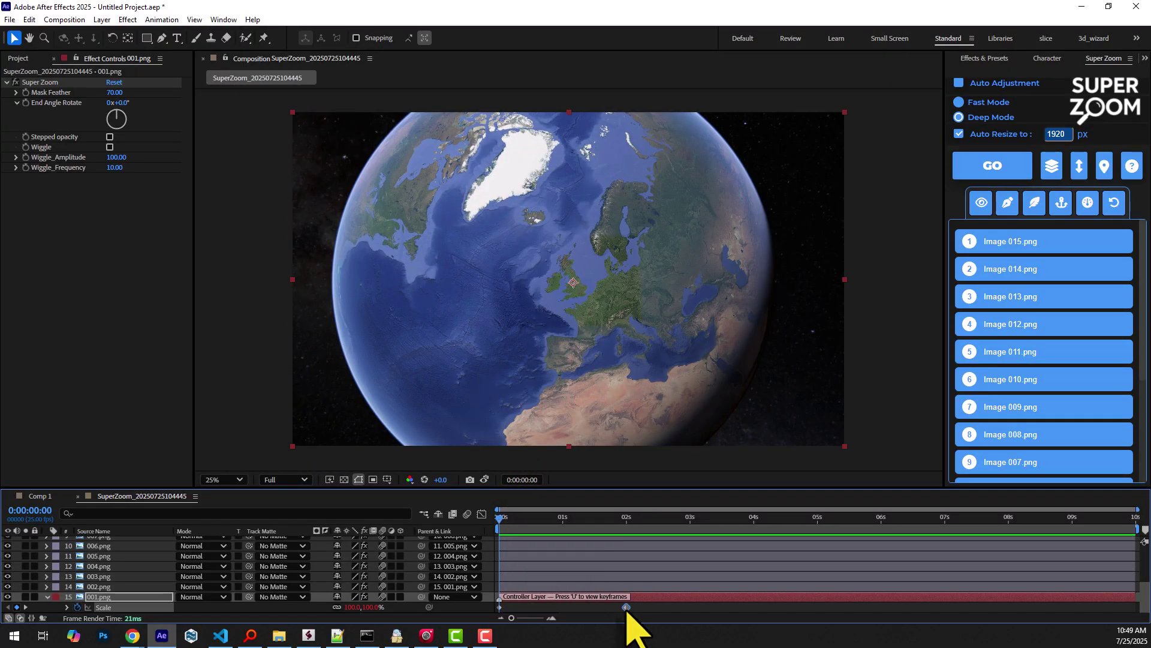
{"action": "left_click_drag", "start_coordinate": [627, 608], "coordinate": [759, 607]}
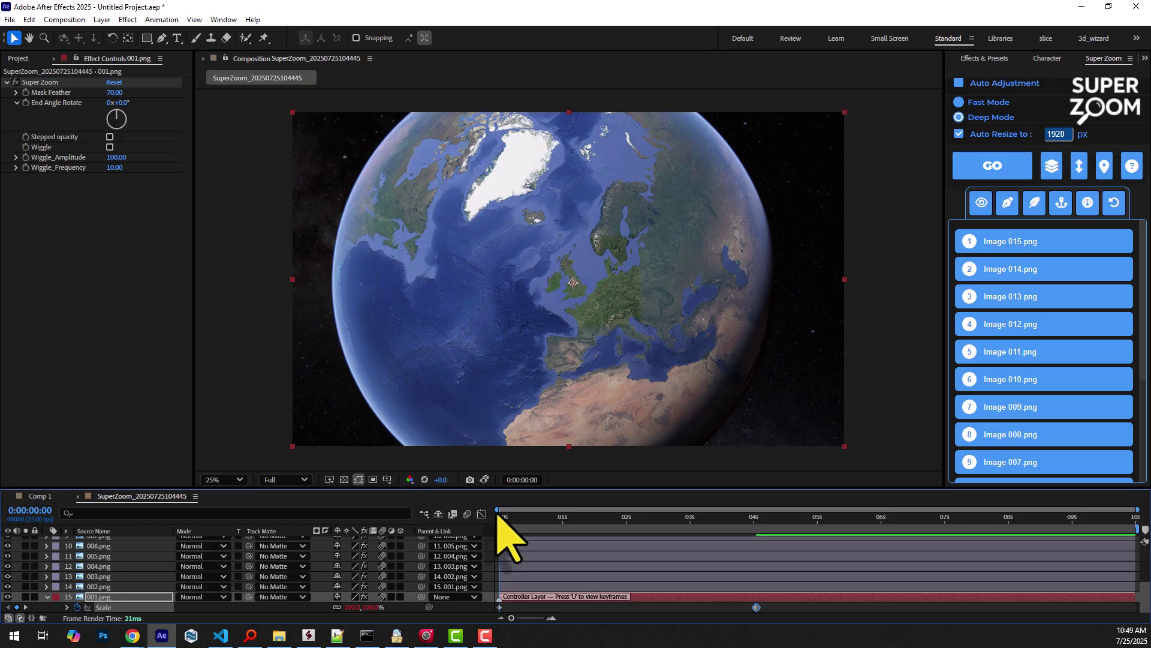
{"action": "left_click_drag", "start_coordinate": [499, 517], "coordinate": [520, 517]}
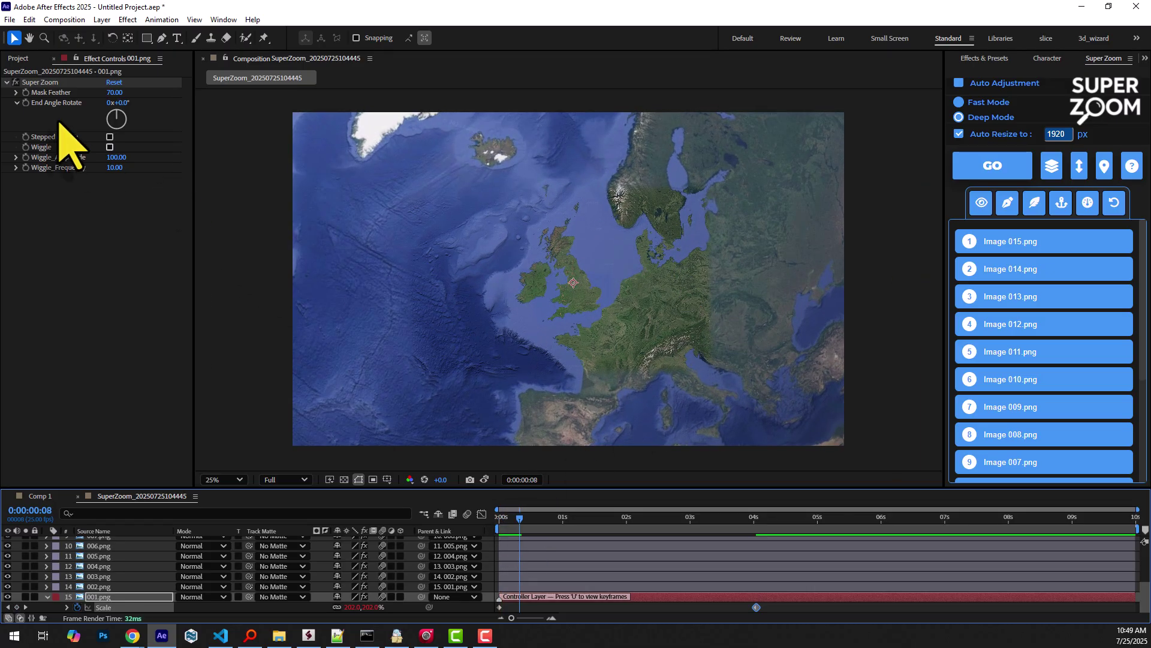
{"action": "left_click", "coordinate": [108, 138]}
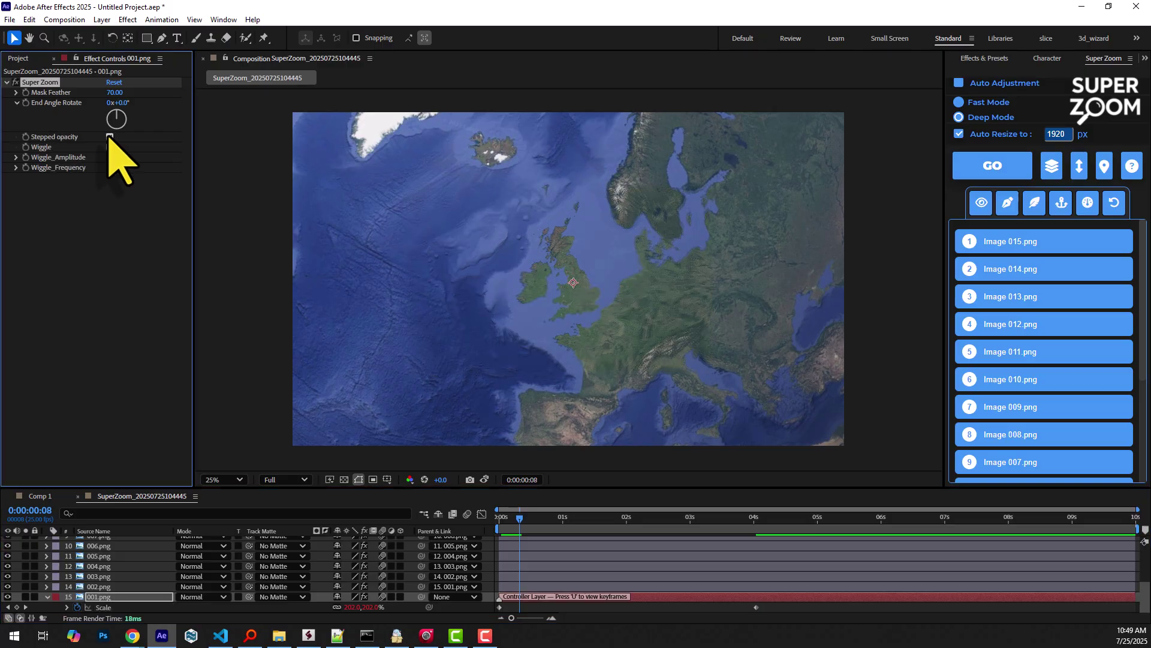
{"action": "left_click_drag", "start_coordinate": [516, 520], "coordinate": [465, 516]}
{"action": "left_click", "coordinate": [133, 566]}
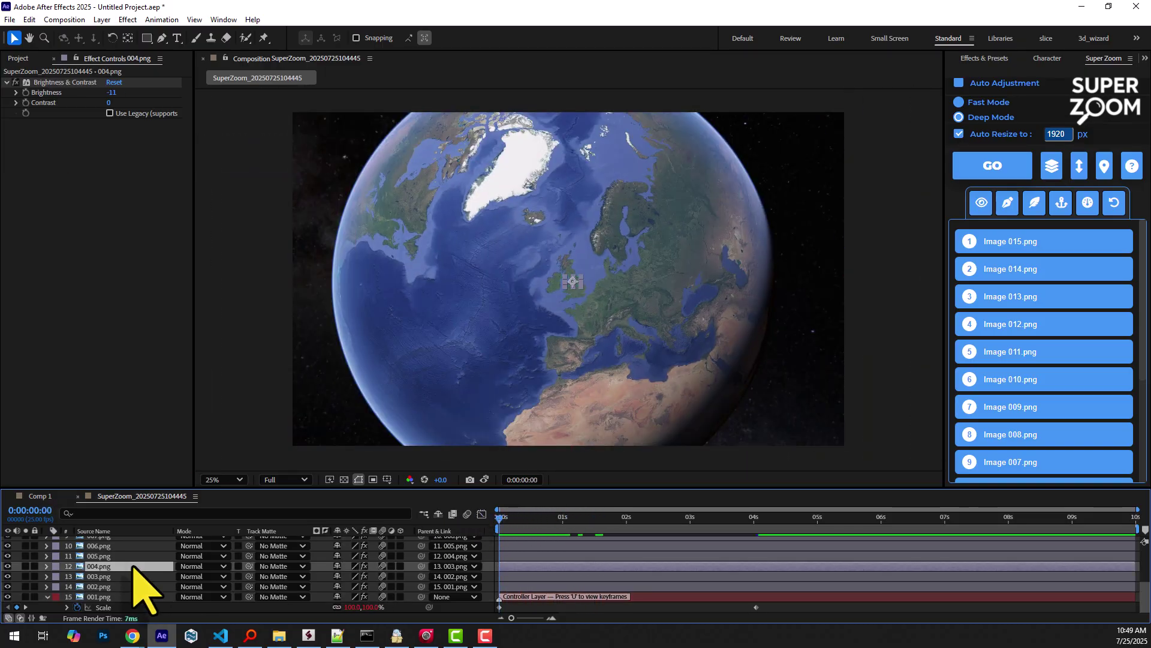
{"action": "key", "text": "ctrl+a"}
{"action": "key", "text": "t"}
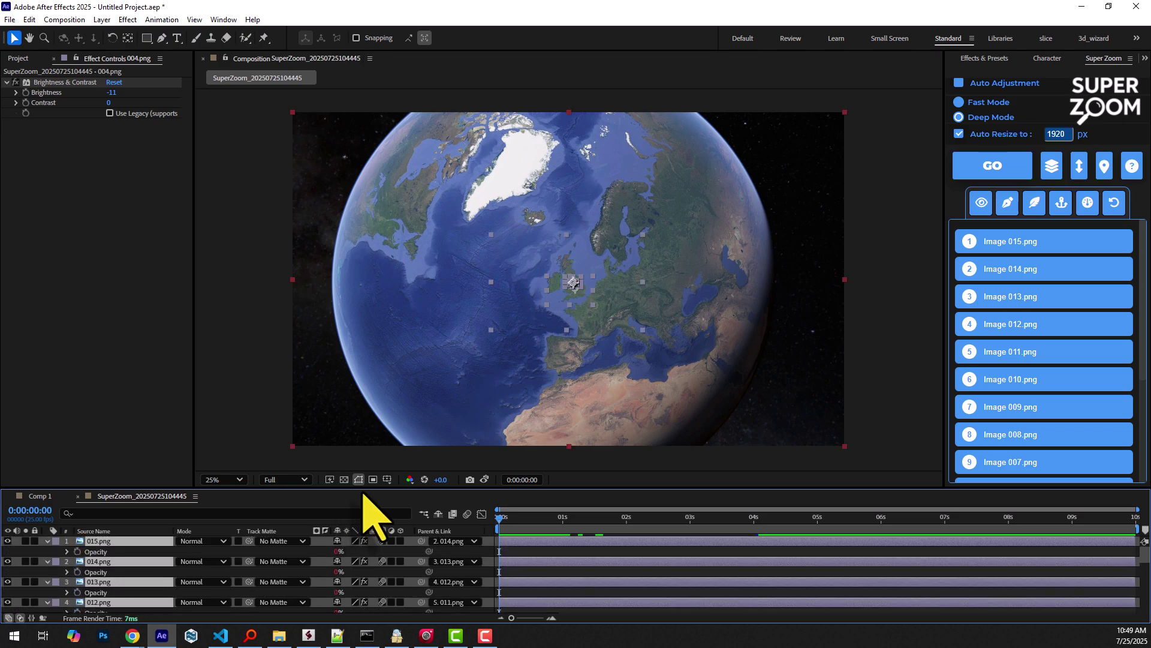
{"action": "left_click_drag", "start_coordinate": [368, 477], "coordinate": [403, 268]}
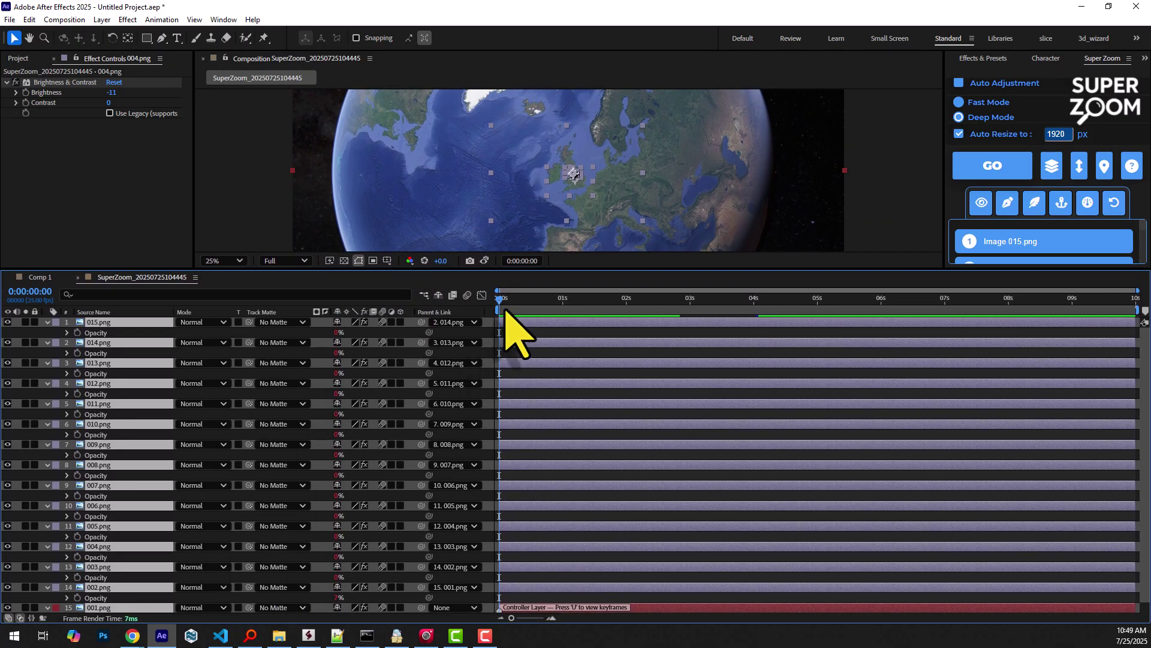
{"action": "left_click_drag", "start_coordinate": [506, 300], "coordinate": [578, 318]}
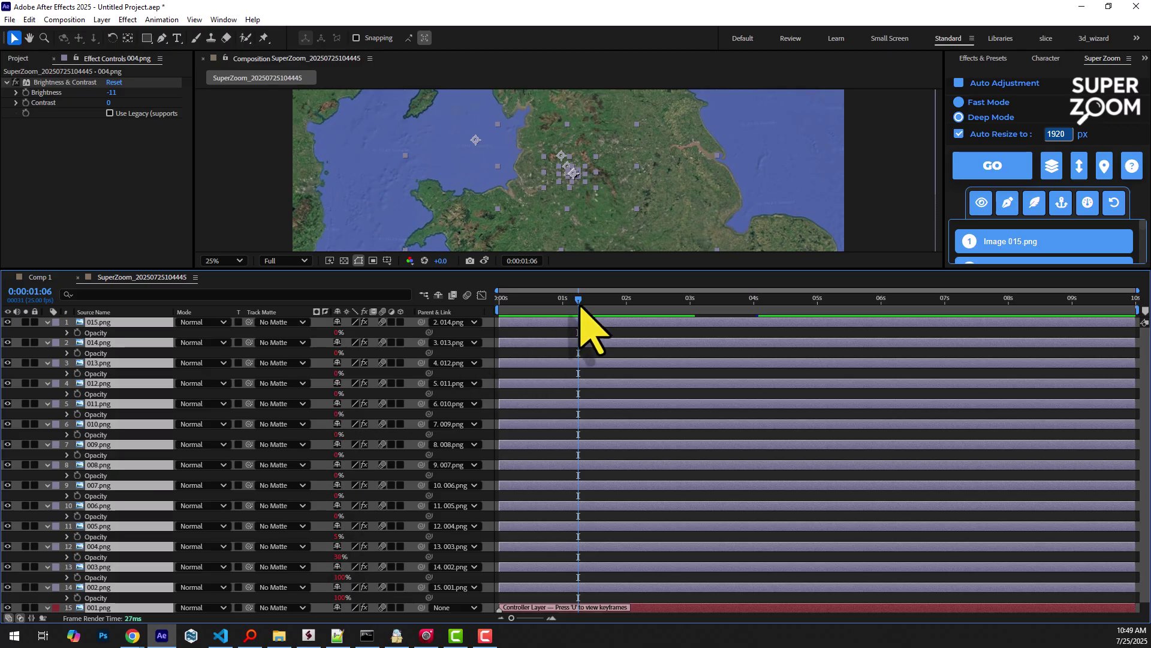
{"action": "left_click_drag", "start_coordinate": [580, 304], "coordinate": [647, 310]}
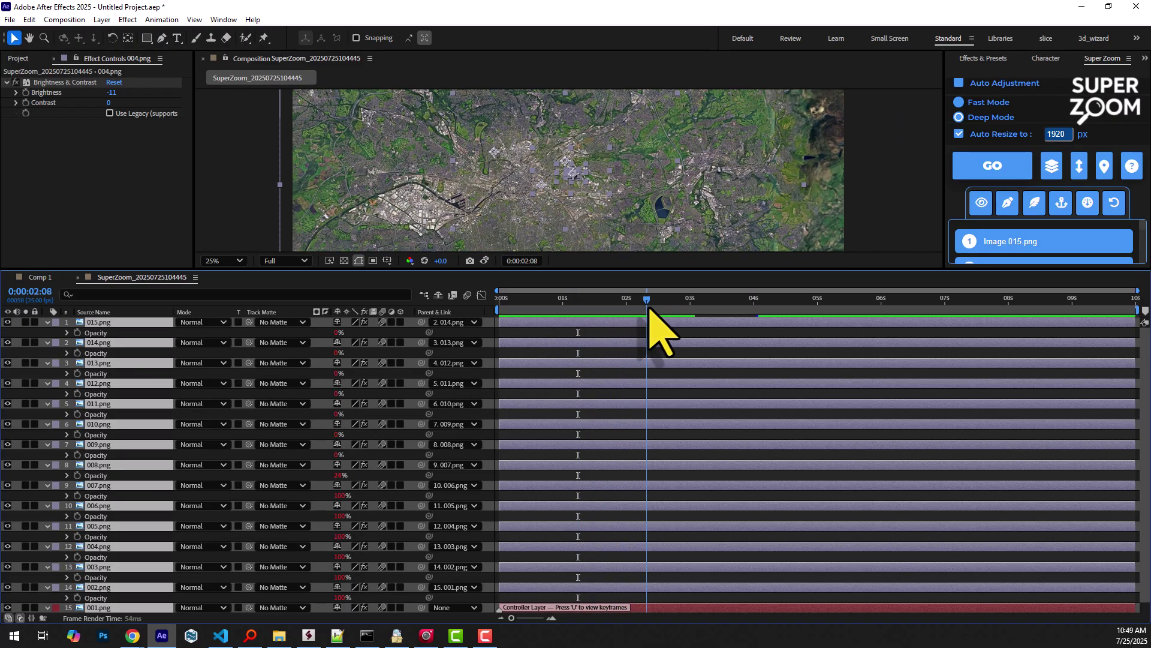
{"action": "left_click_drag", "start_coordinate": [223, 271], "coordinate": [228, 473]}
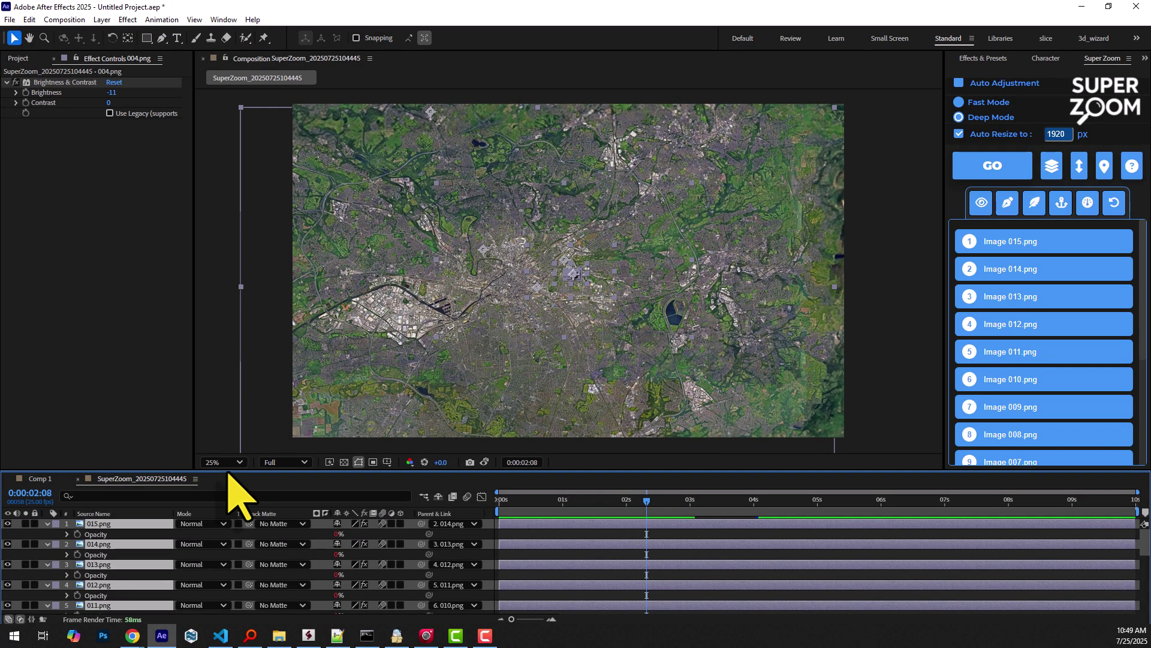
{"action": "left_click", "coordinate": [47, 524]}
{"action": "key", "text": "F2"}
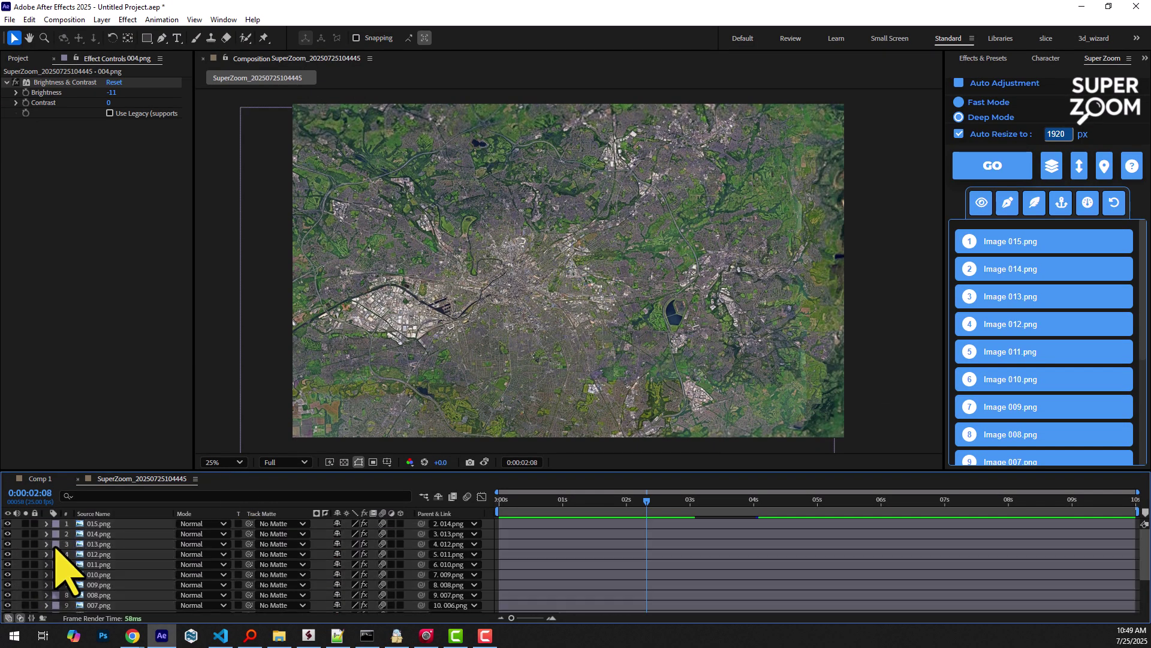
{"action": "left_click_drag", "start_coordinate": [571, 505], "coordinate": [706, 514]}
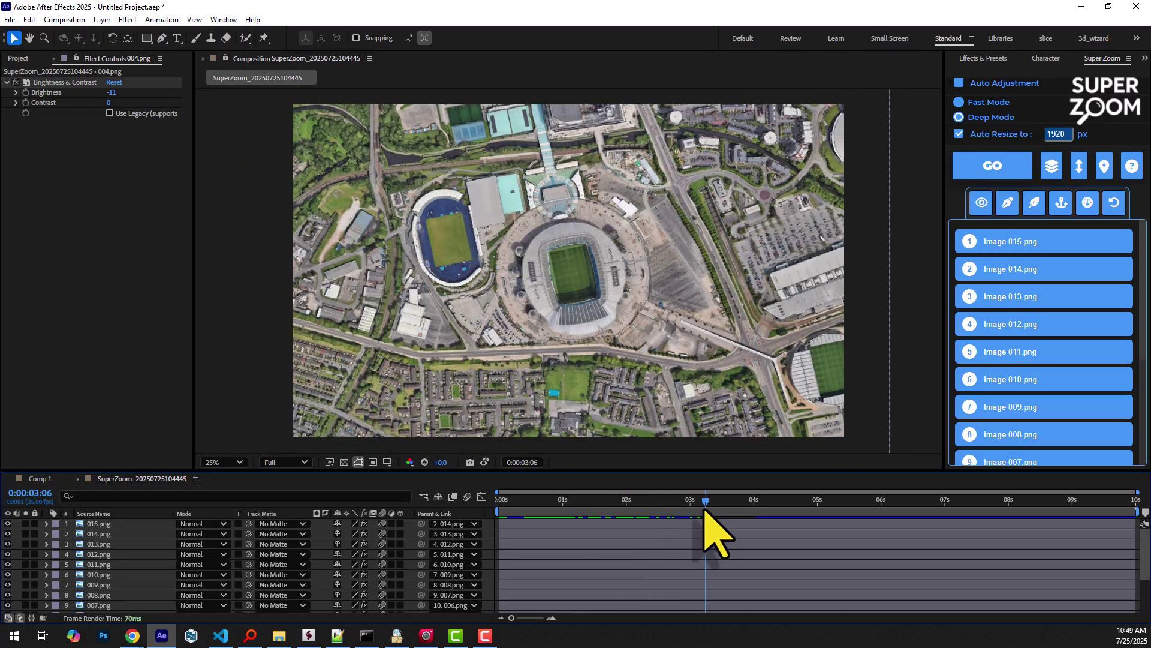
{"action": "key", "text": "space"}
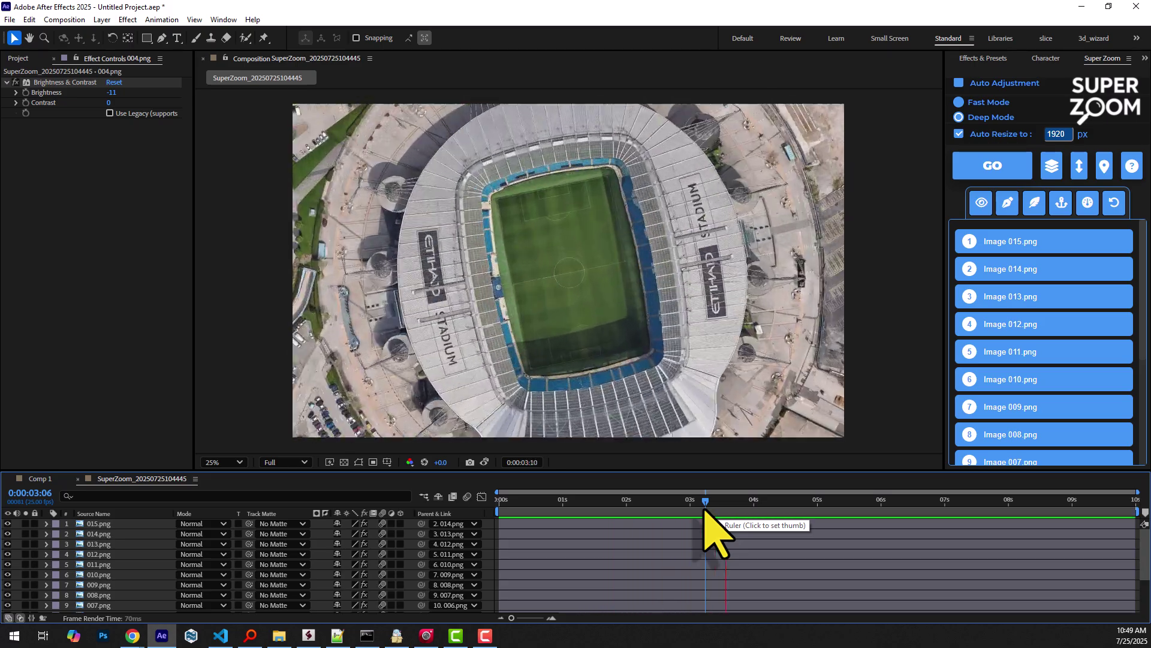
{"action": "key", "text": "space"}
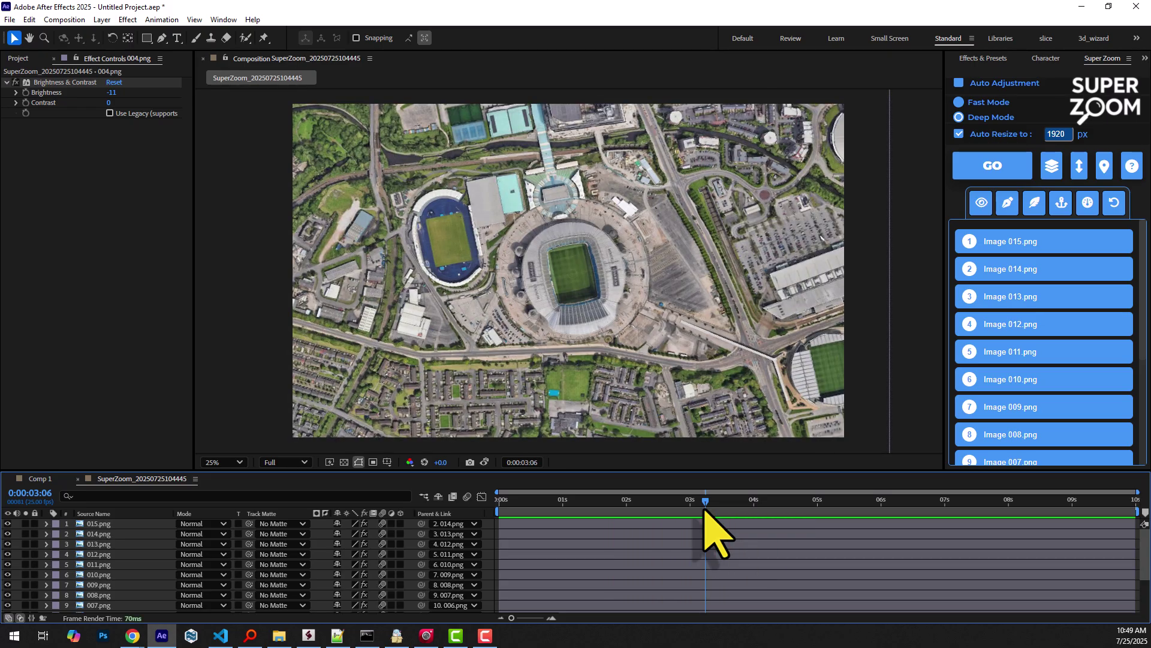
{"action": "scroll", "coordinate": [698, 561], "scroll_direction": "down", "scroll_amount": 3}
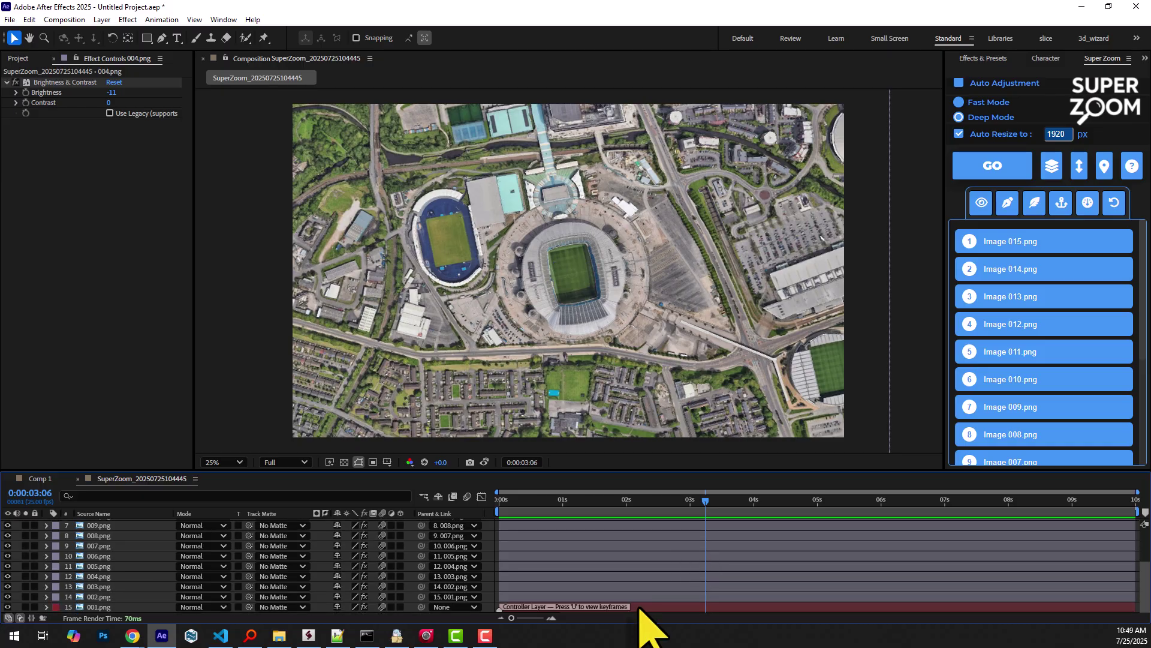
Step: Enable Wiggle on the 001.png Super Zoom effect with amplitude 200, then preview it
{"action": "left_click", "coordinate": [639, 608]}
{"action": "key", "text": "u"}
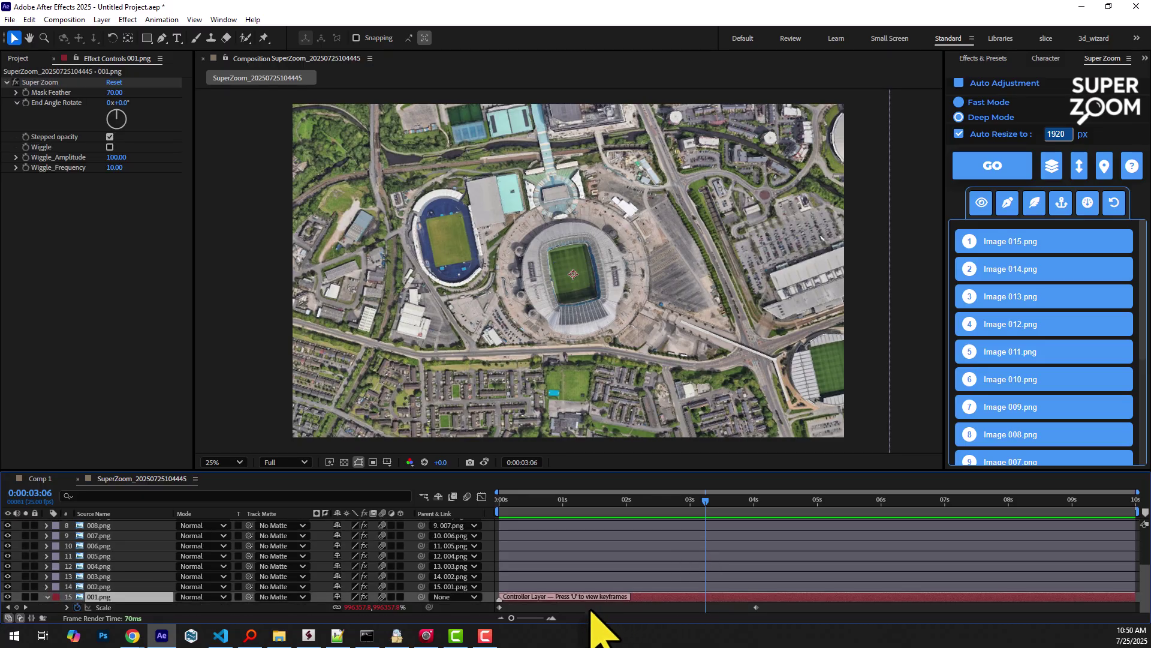
{"action": "left_click", "coordinate": [110, 147]}
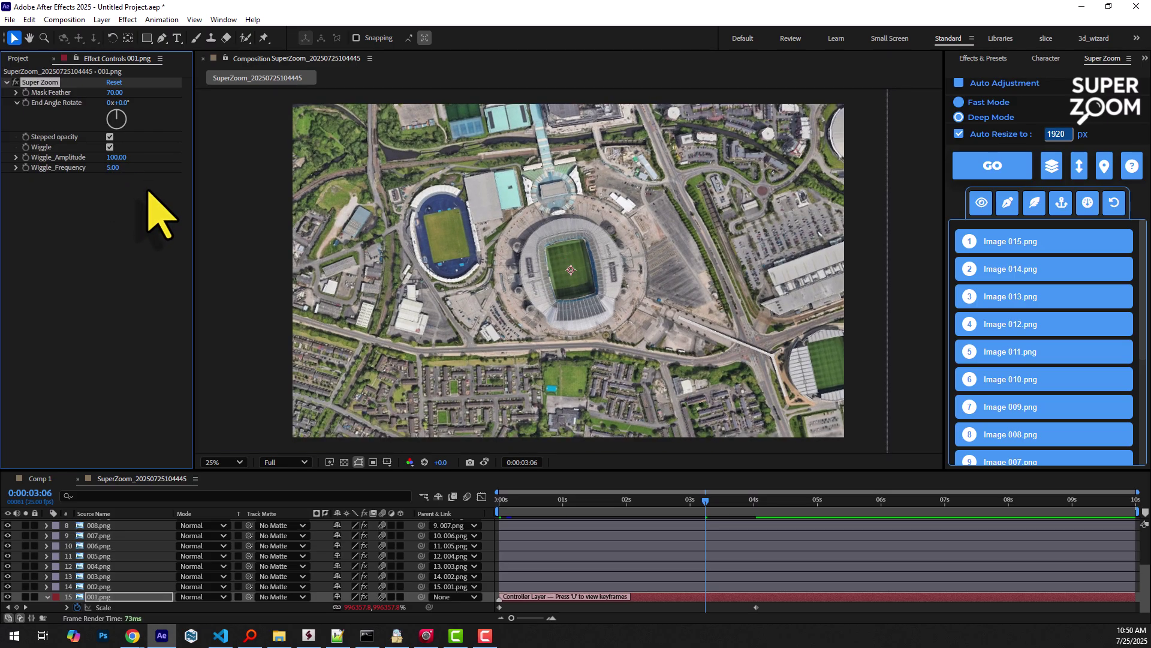
{"action": "left_click_drag", "start_coordinate": [558, 504], "coordinate": [500, 505]}
{"action": "left_click", "coordinate": [118, 157]}
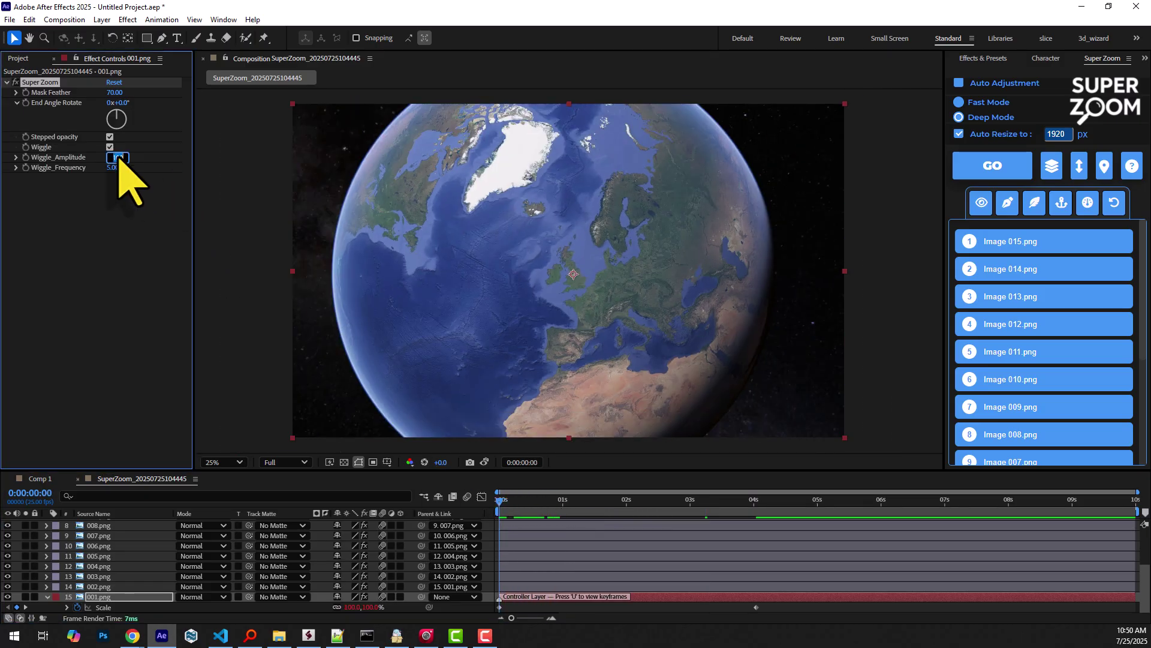
{"action": "key", "text": "space"}
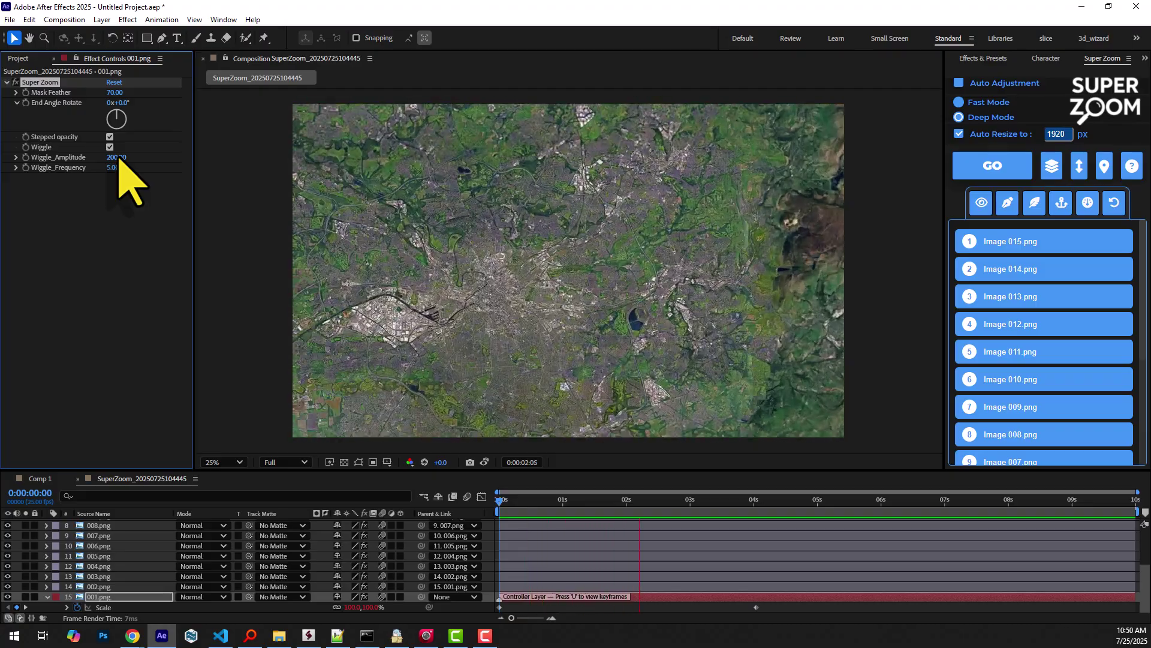
{"action": "key", "text": "space"}
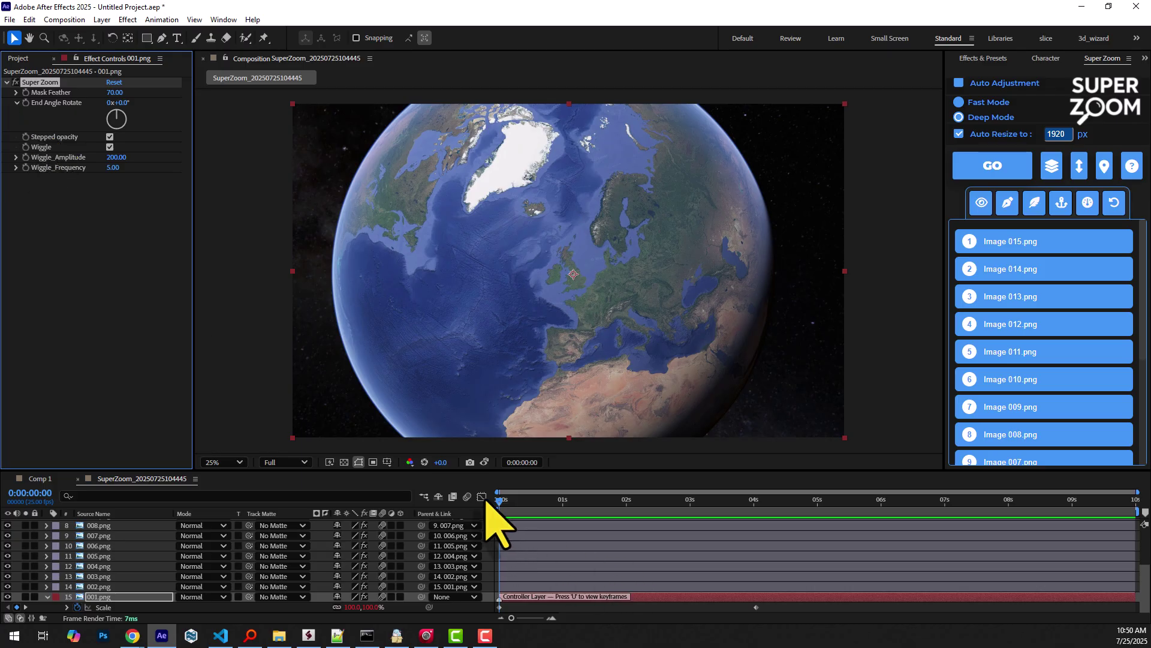
Step: Turn on composition Motion Blur, preview the zoom, and move to the 4-second pitch frame
{"action": "left_click", "coordinate": [467, 496]}
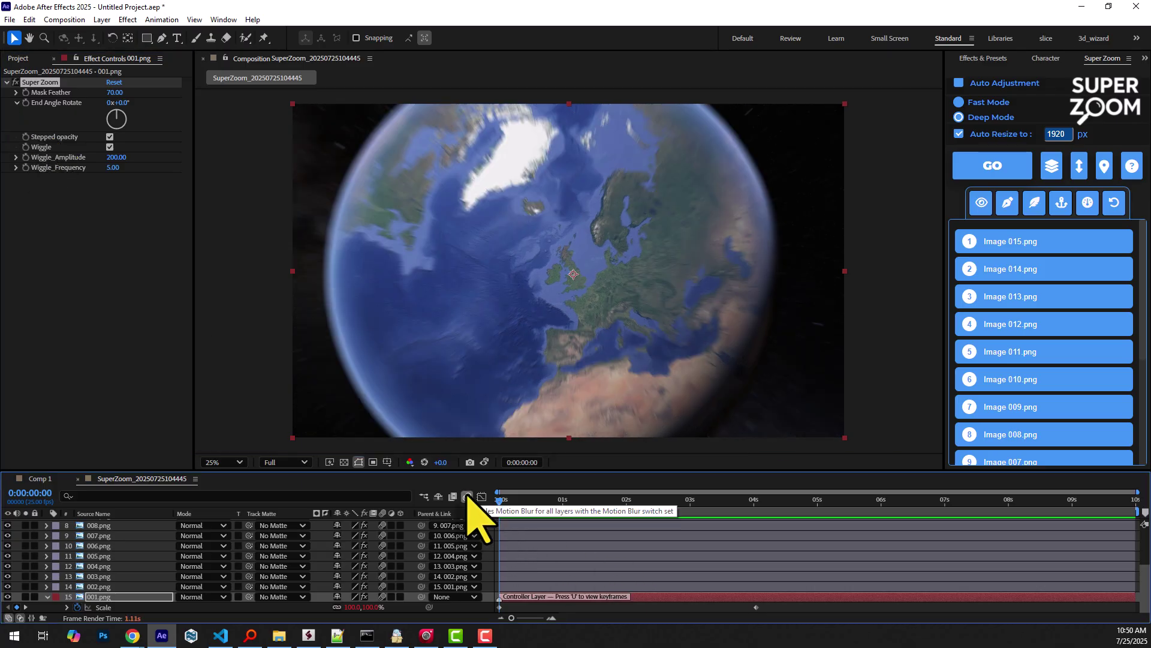
{"action": "key", "text": "space"}
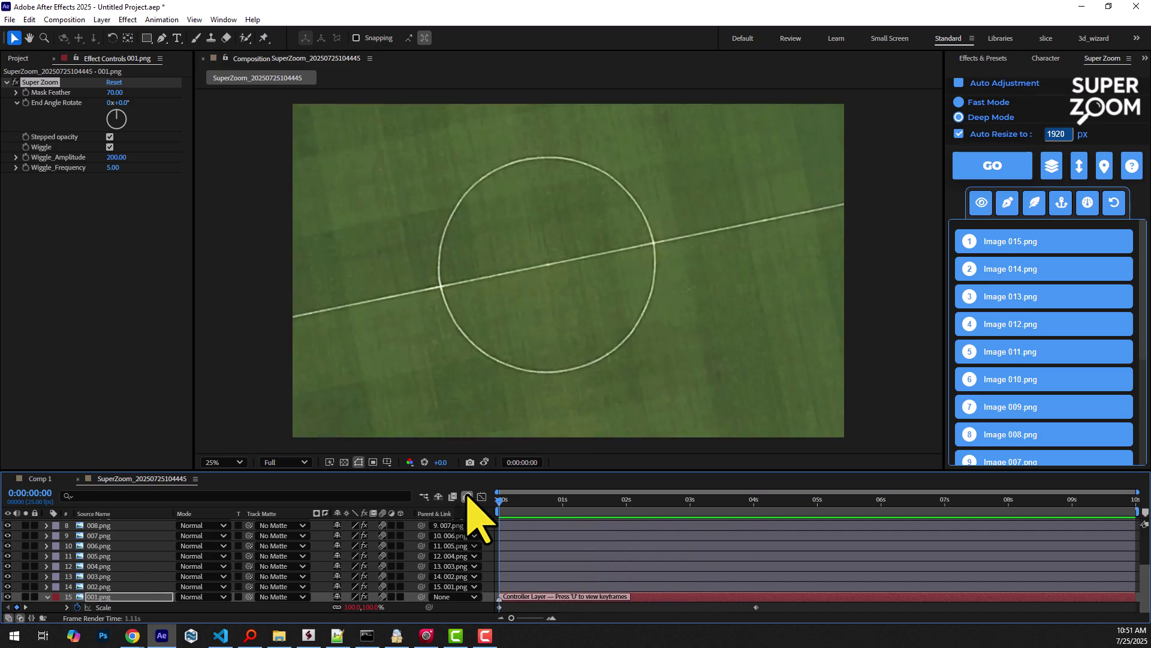
{"action": "key", "text": "space"}
{"action": "left_click_drag", "start_coordinate": [489, 503], "coordinate": [754, 555]}
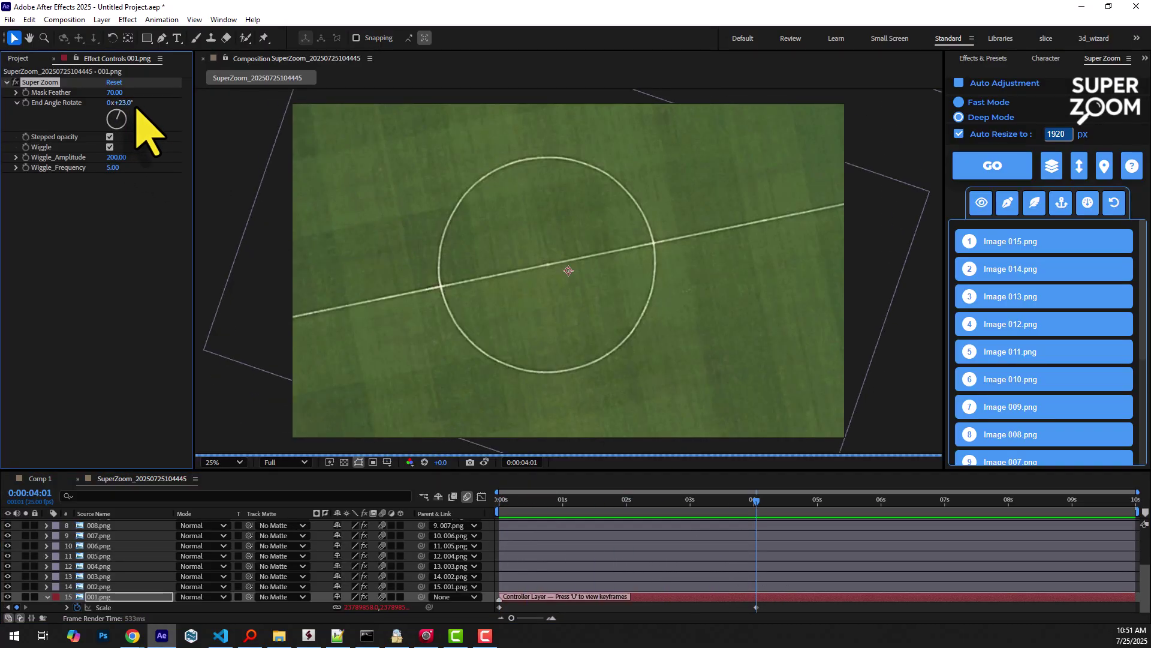
Step: Increase the zoom's end rotation and preview, then import 1.jpg and 3–7.jpg from Samples\5
{"action": "left_click_drag", "start_coordinate": [137, 100], "coordinate": [201, 124]}
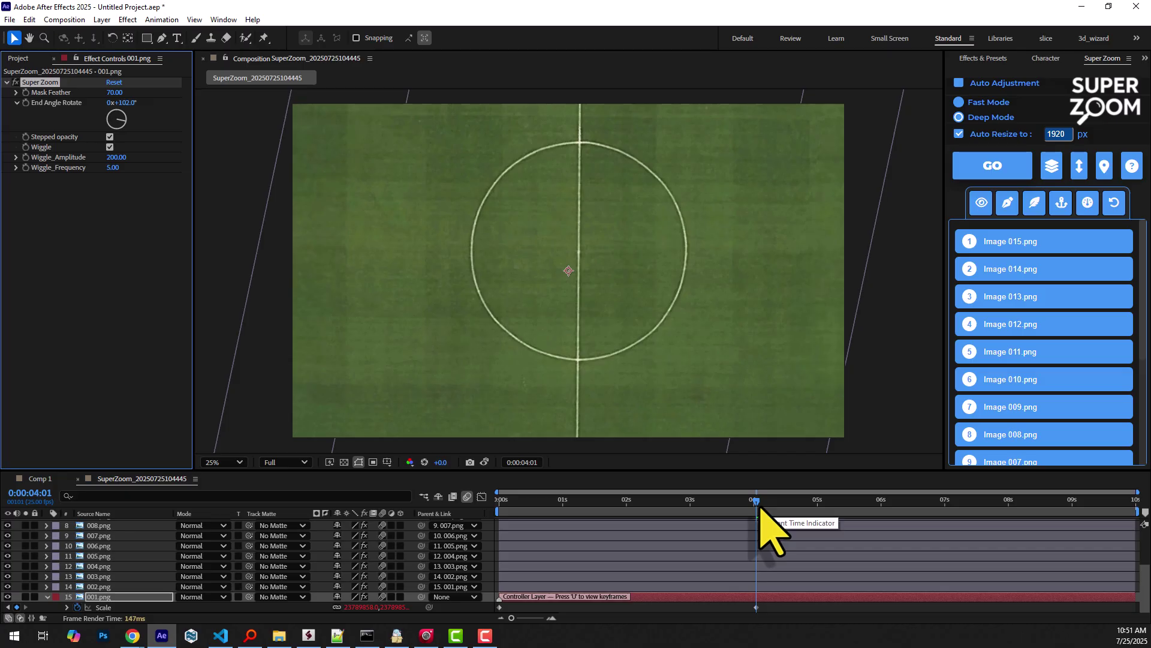
{"action": "key", "text": "space"}
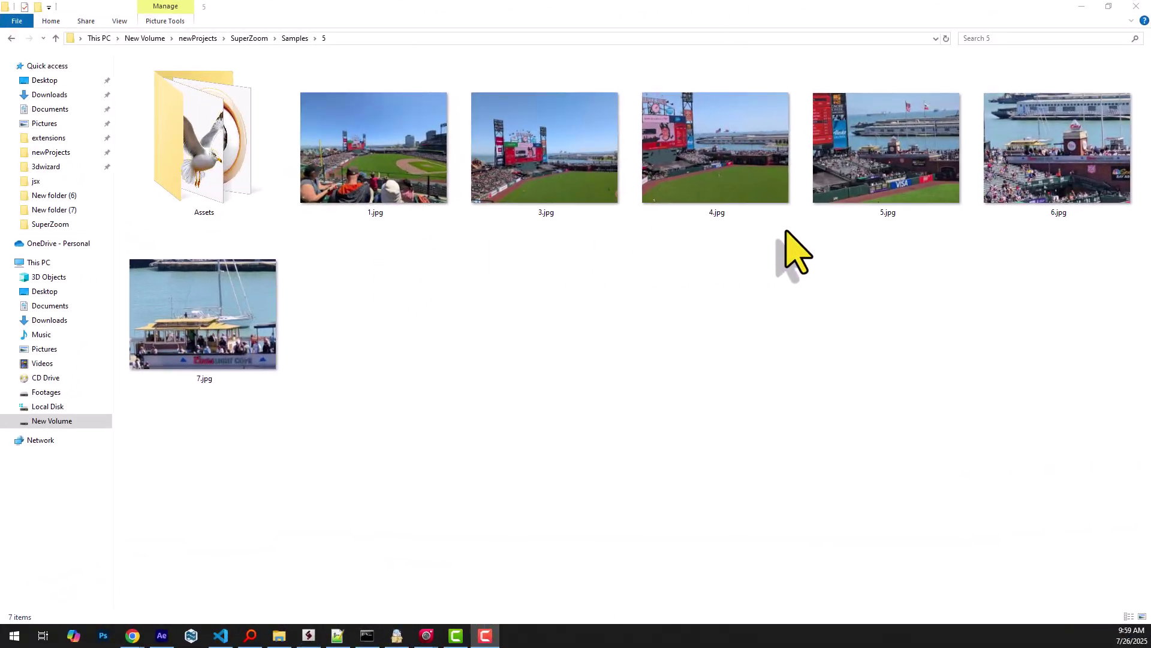
{"action": "left_click", "coordinate": [381, 184]}
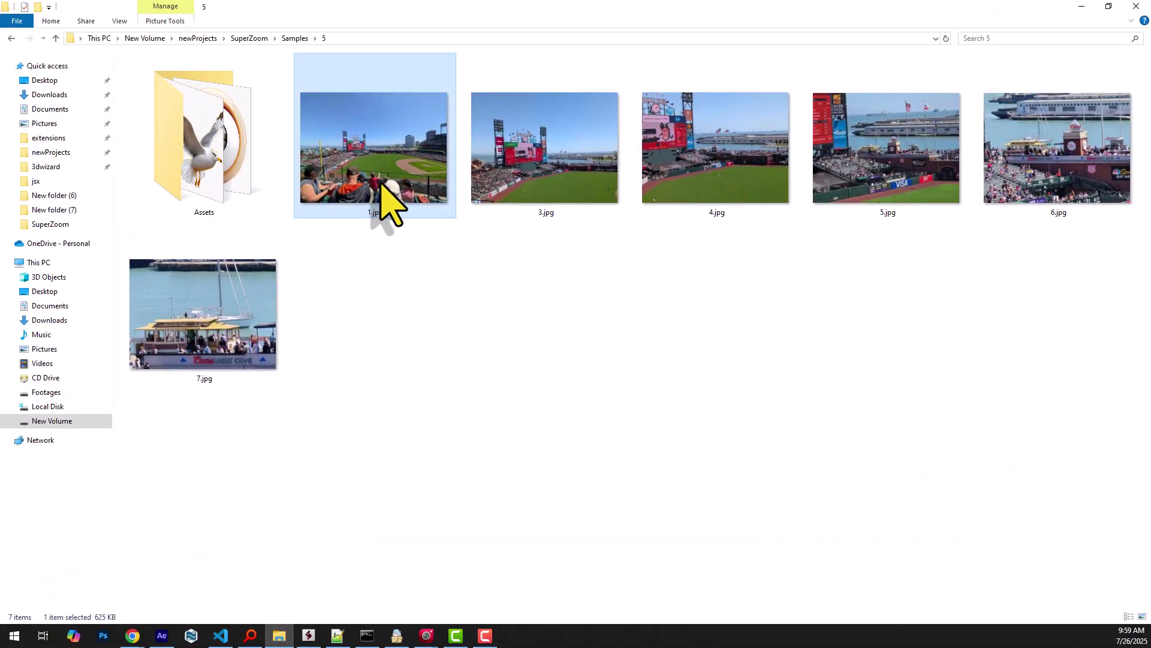
{"action": "left_click", "coordinate": [264, 308], "text": "shift"}
{"action": "left_click_drag", "start_coordinate": [385, 206], "coordinate": [244, 570]}
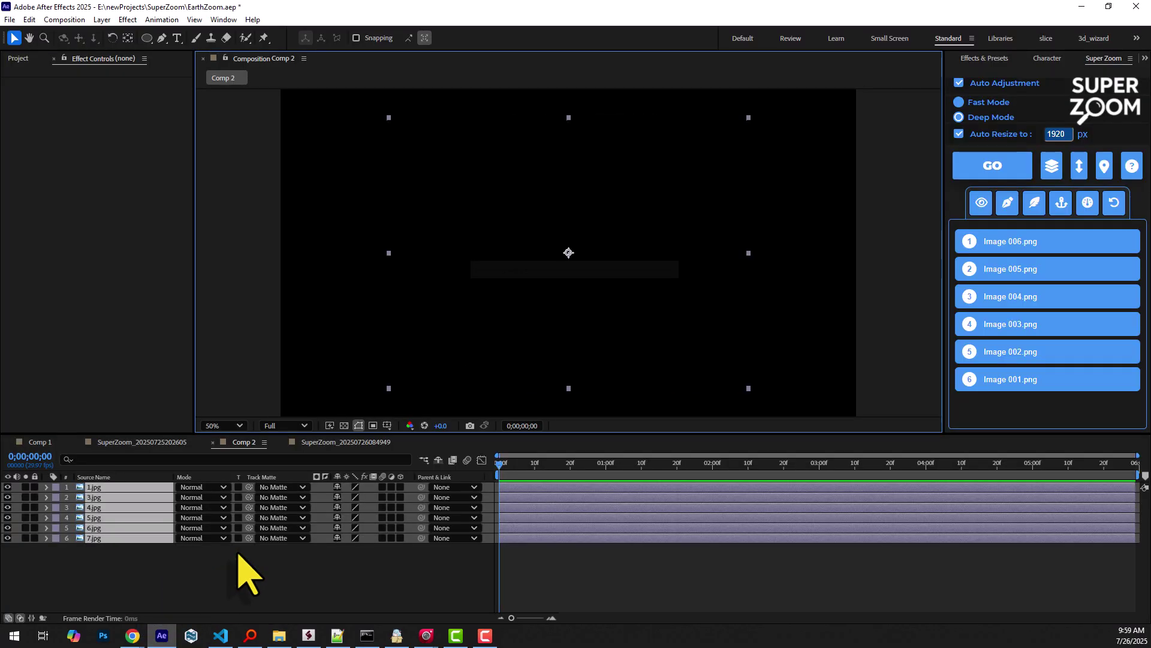
{"action": "left_click", "coordinate": [1086, 173]}
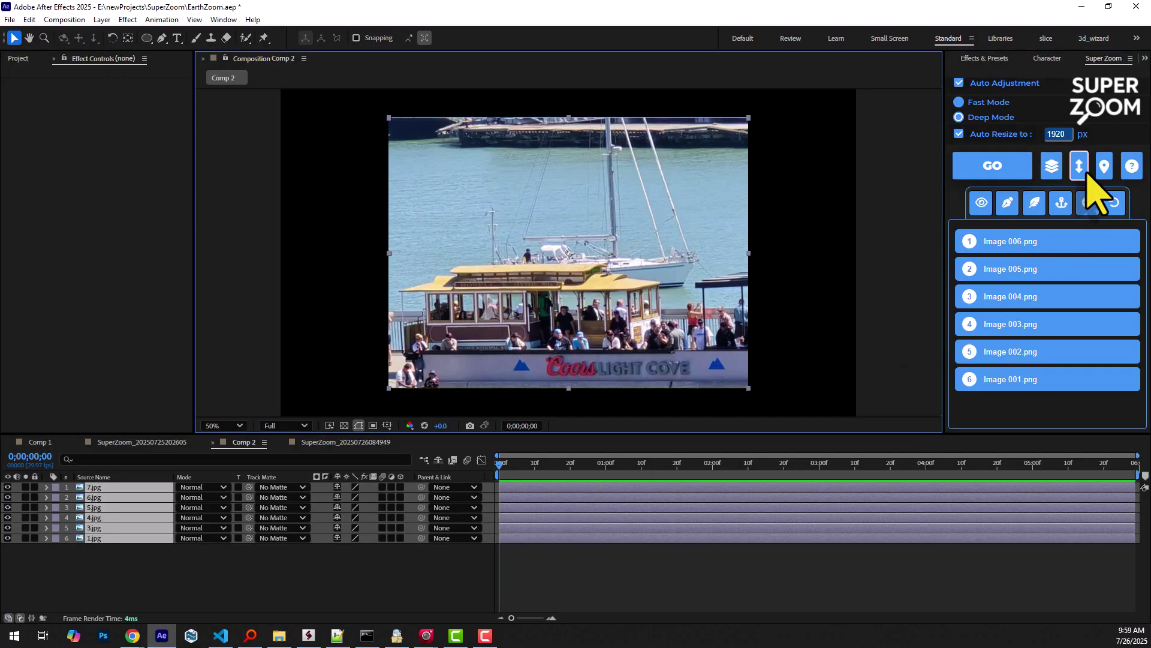
{"action": "left_click", "coordinate": [988, 169]}
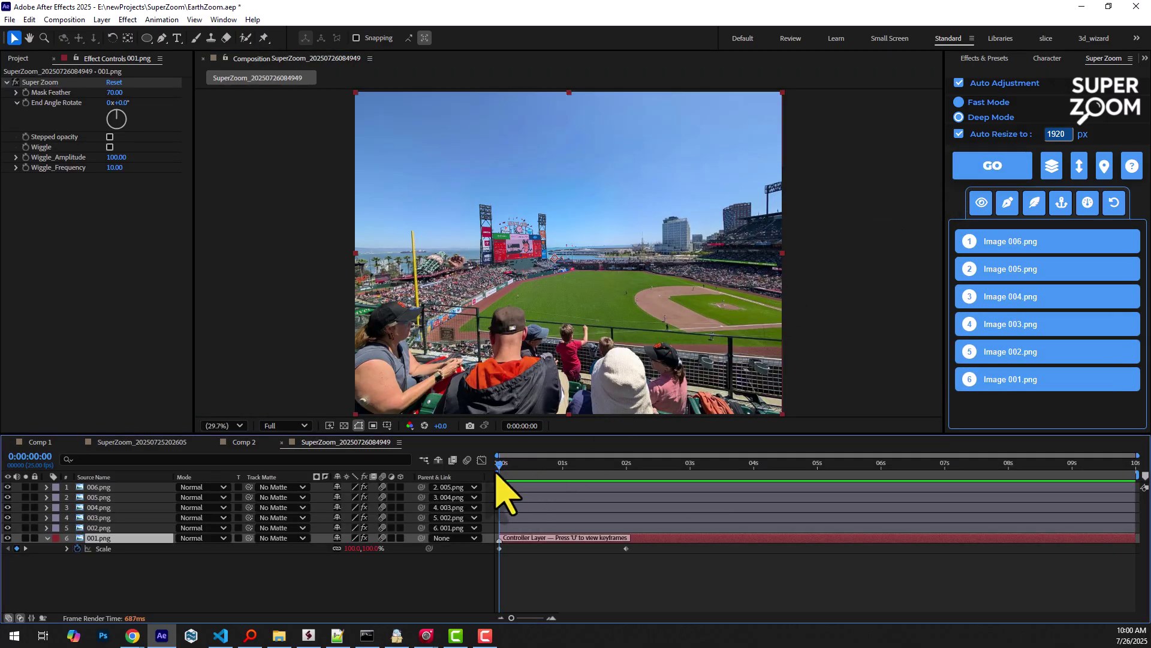
{"action": "left_click_drag", "start_coordinate": [496, 468], "coordinate": [1039, 549]}
{"action": "left_click_drag", "start_coordinate": [631, 464], "coordinate": [1042, 521]}
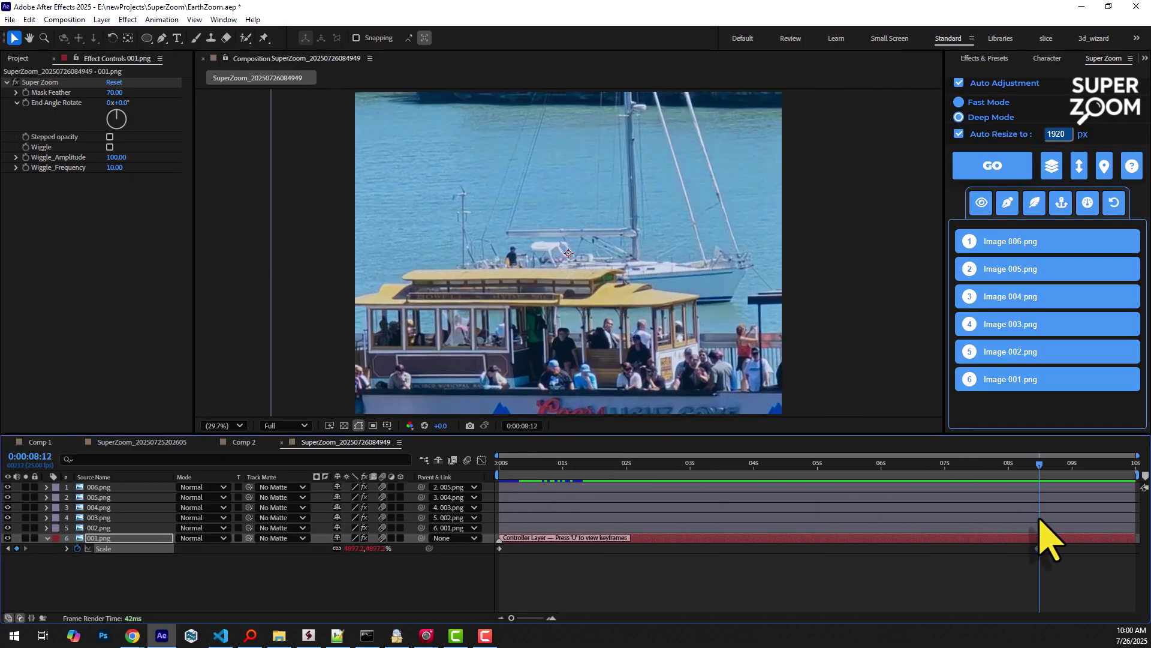
Step: Import bird.png and eye.png from the Samples\5\Assets folder into the project
{"action": "left_click", "coordinate": [55, 59]}
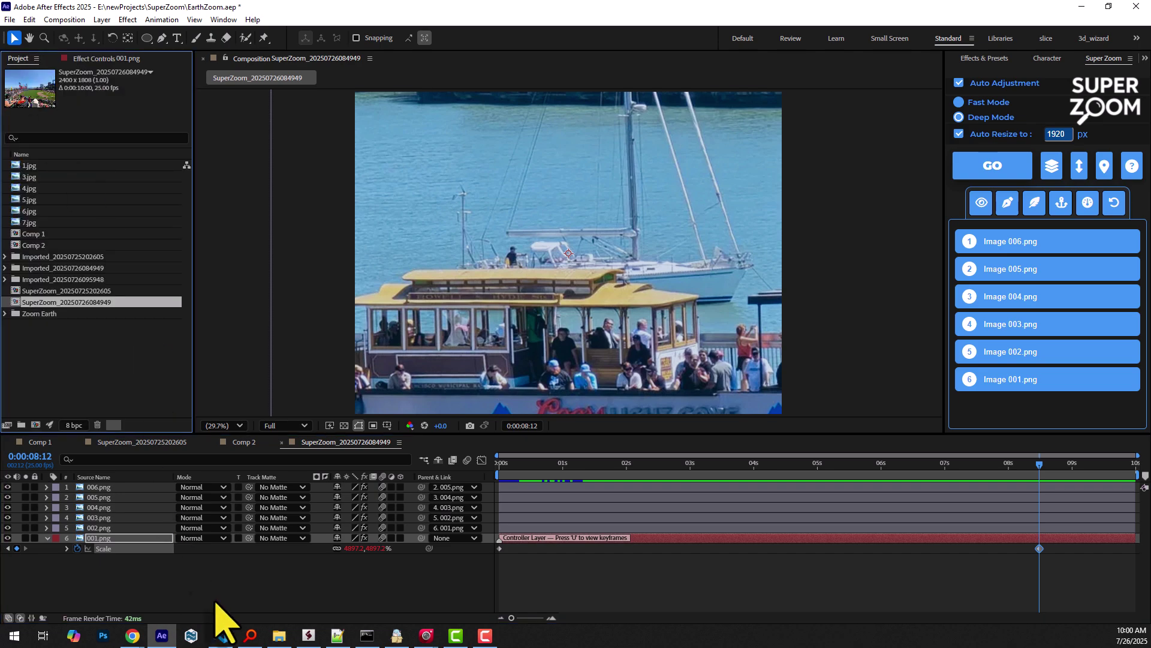
{"action": "left_click", "coordinate": [279, 635]}
{"action": "double_click", "coordinate": [207, 174]}
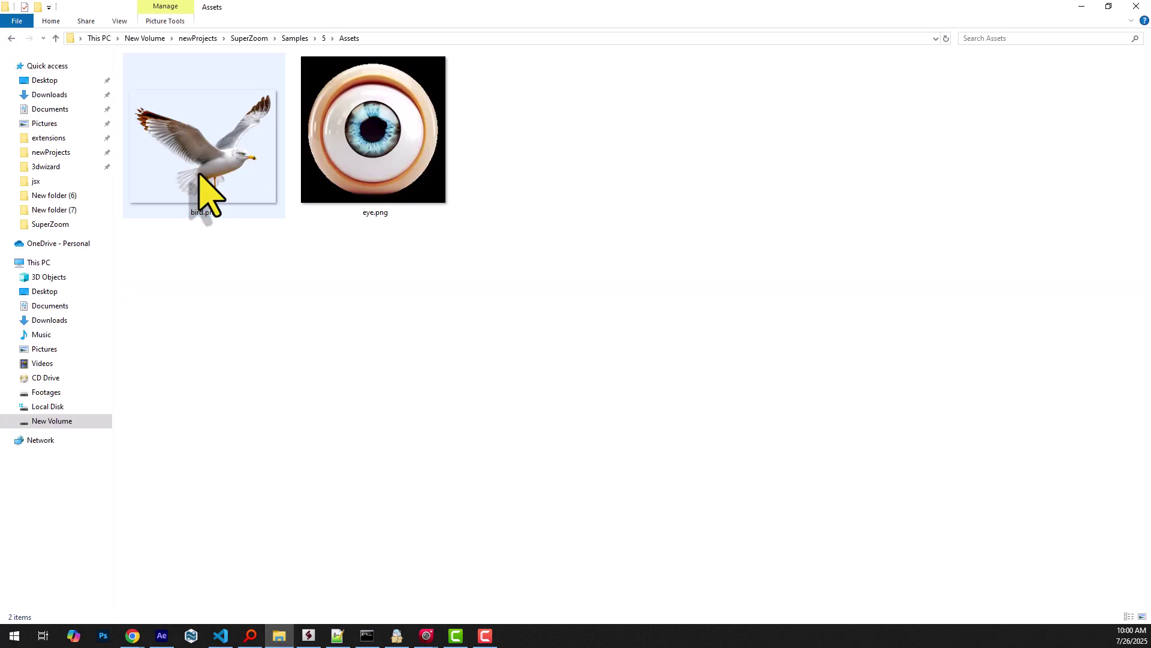
{"action": "left_click", "coordinate": [204, 192]}
{"action": "left_click", "coordinate": [369, 153], "text": "ctrl"}
{"action": "left_click_drag", "start_coordinate": [381, 149], "coordinate": [90, 397]}
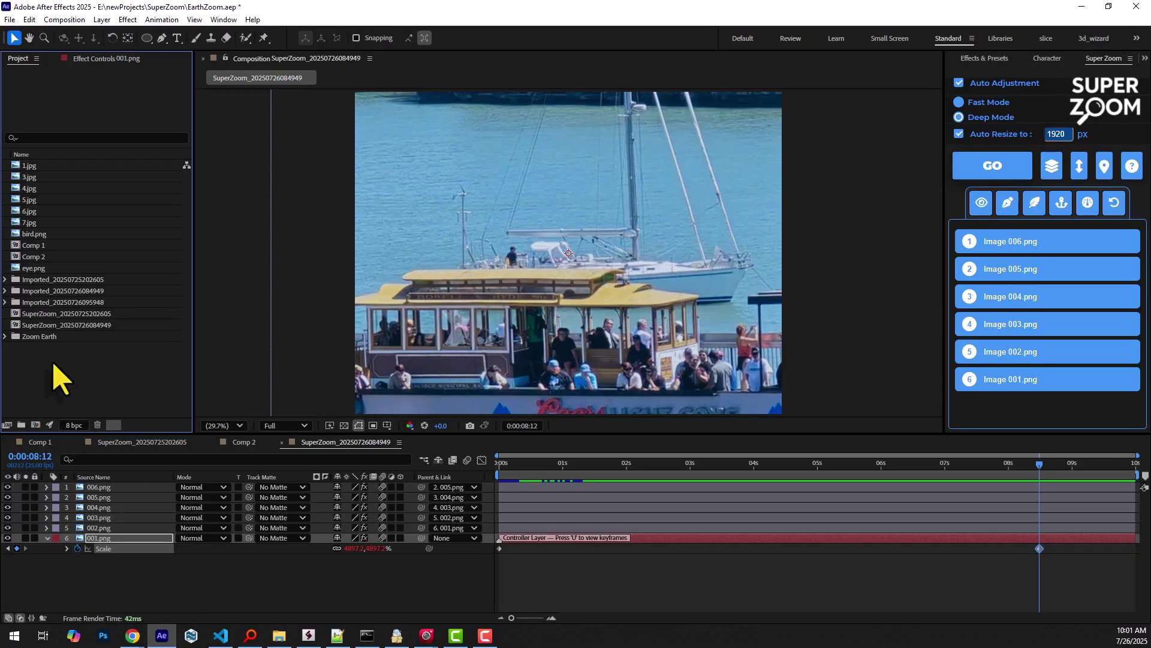
{"action": "left_click", "coordinate": [47, 236]}
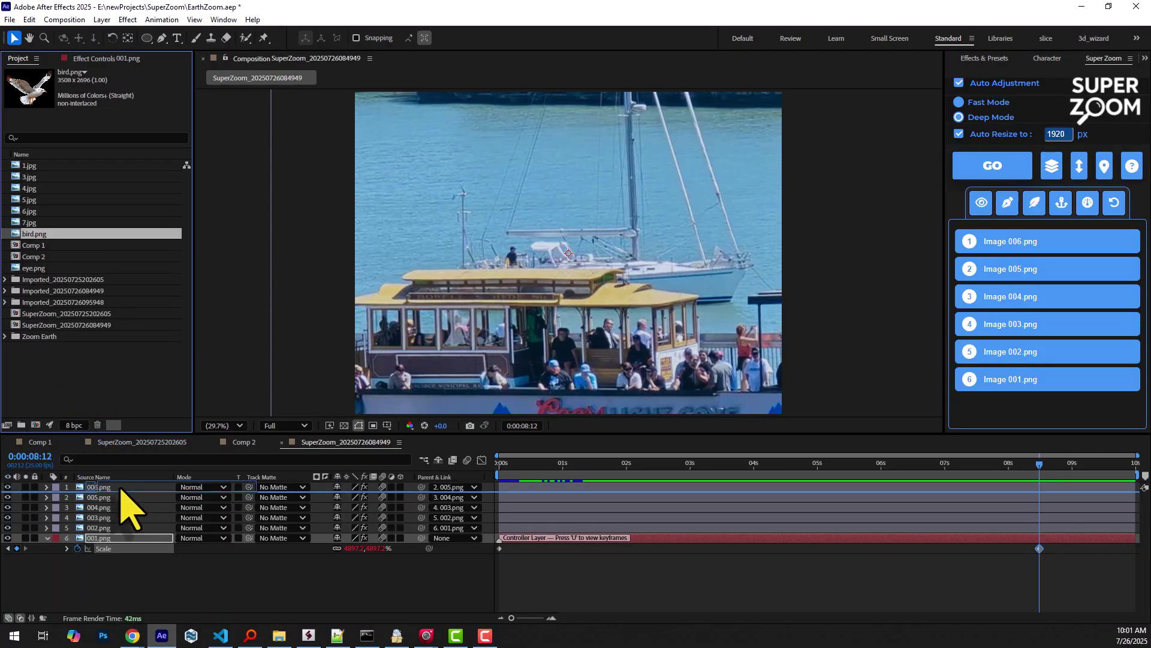
Step: Add bird.png to the comp, shrink it to a speck beside the mast, and anchor it
{"action": "key", "text": "ctrl+slash"}
{"action": "key", "text": "s"}
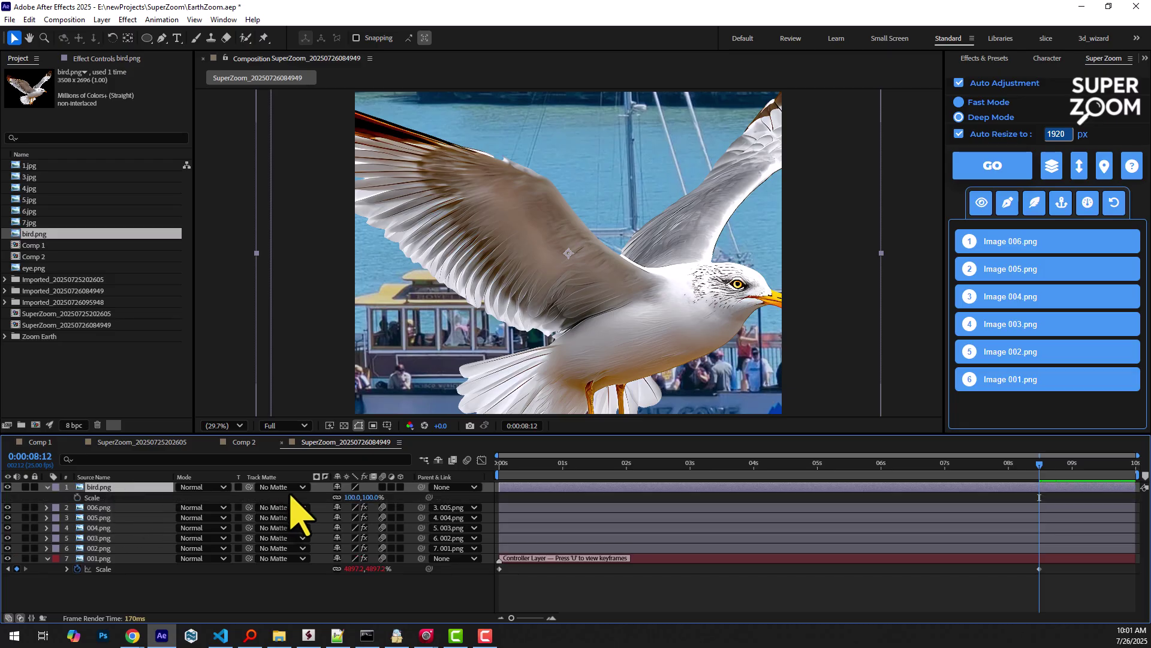
{"action": "left_click_drag", "start_coordinate": [354, 497], "coordinate": [313, 507]}
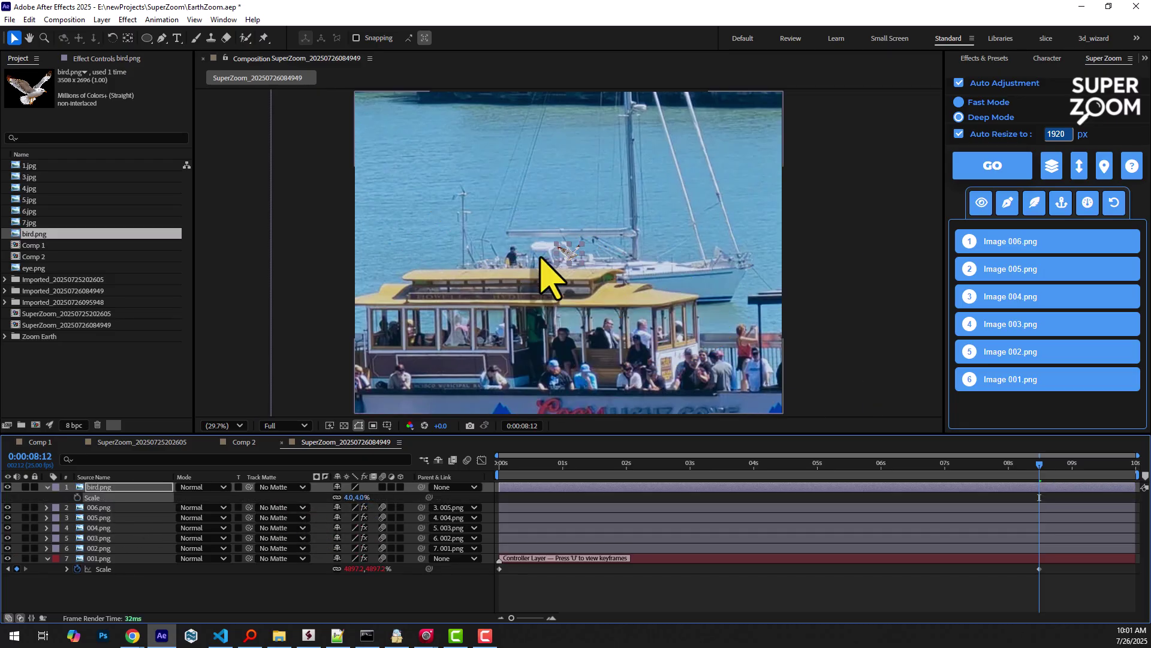
{"action": "left_click_drag", "start_coordinate": [567, 253], "coordinate": [477, 173]}
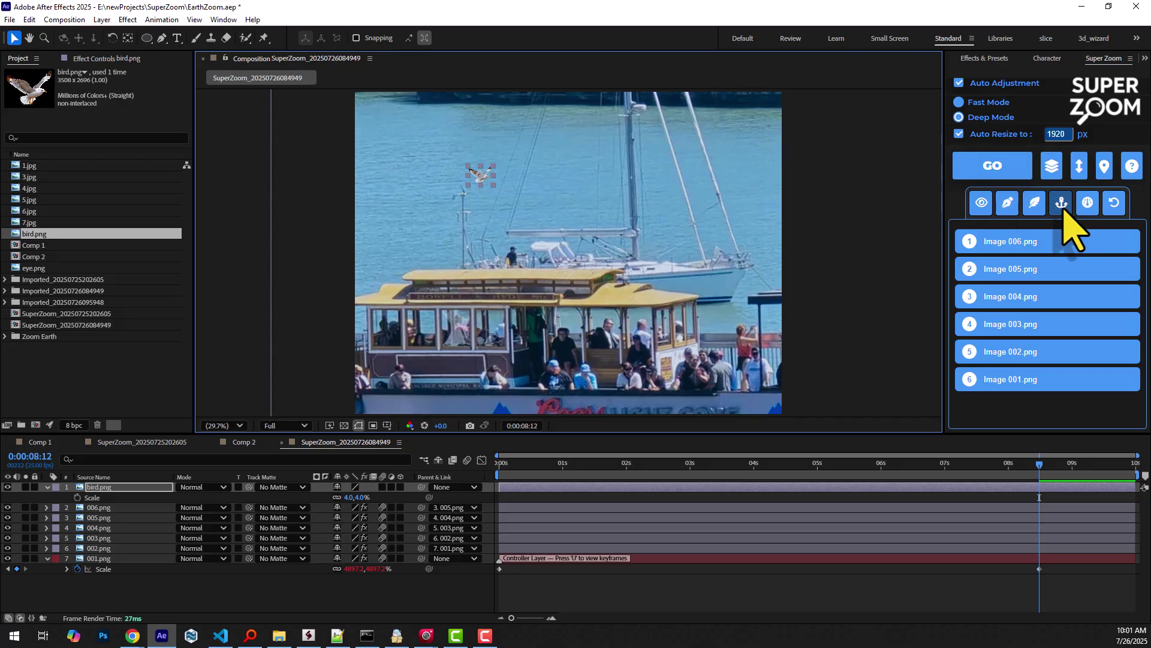
{"action": "left_click", "coordinate": [1062, 204]}
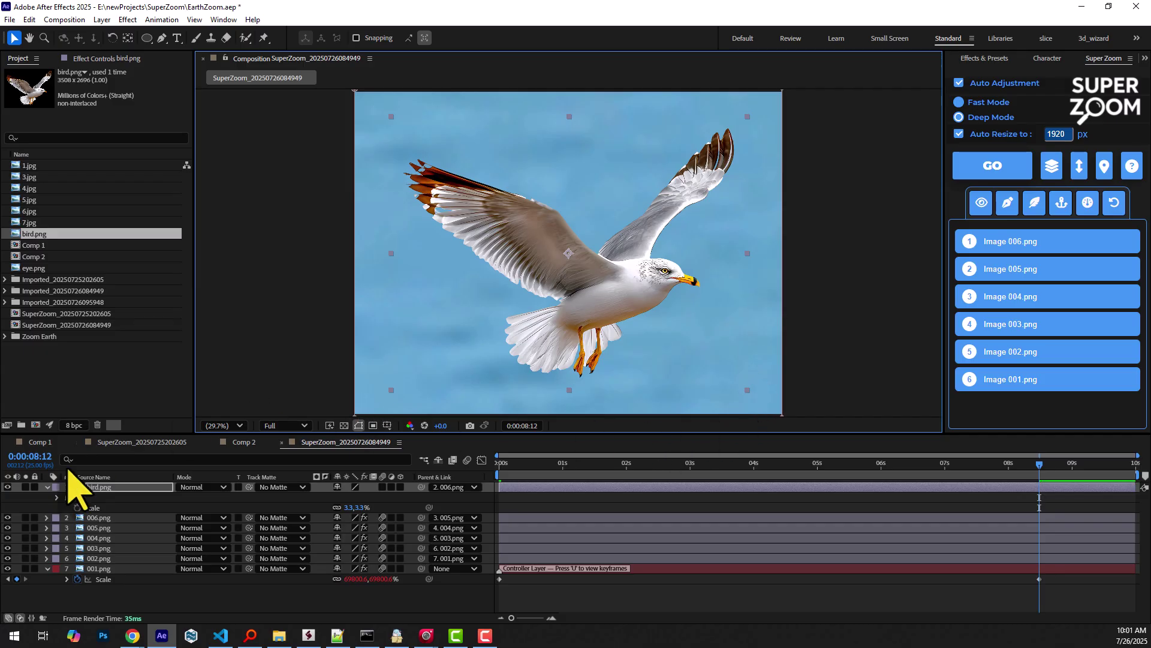
Step: Preview the zoom from the stadium onward and add eye.png as a layer over the bird
{"action": "left_click", "coordinate": [47, 488]}
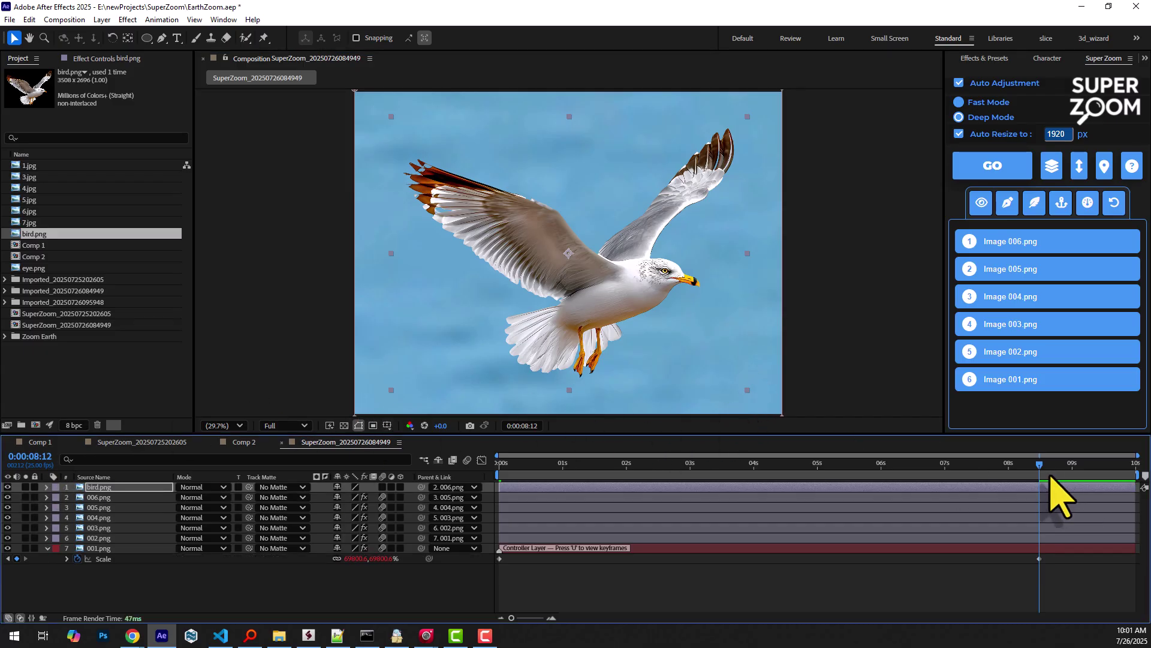
{"action": "mouse_move", "coordinate": [1035, 471]}
{"action": "left_mouse_down"}
{"action": "mouse_move", "coordinate": [542, 452]}
{"action": "mouse_move", "coordinate": [1037, 487]}
{"action": "left_mouse_up"}
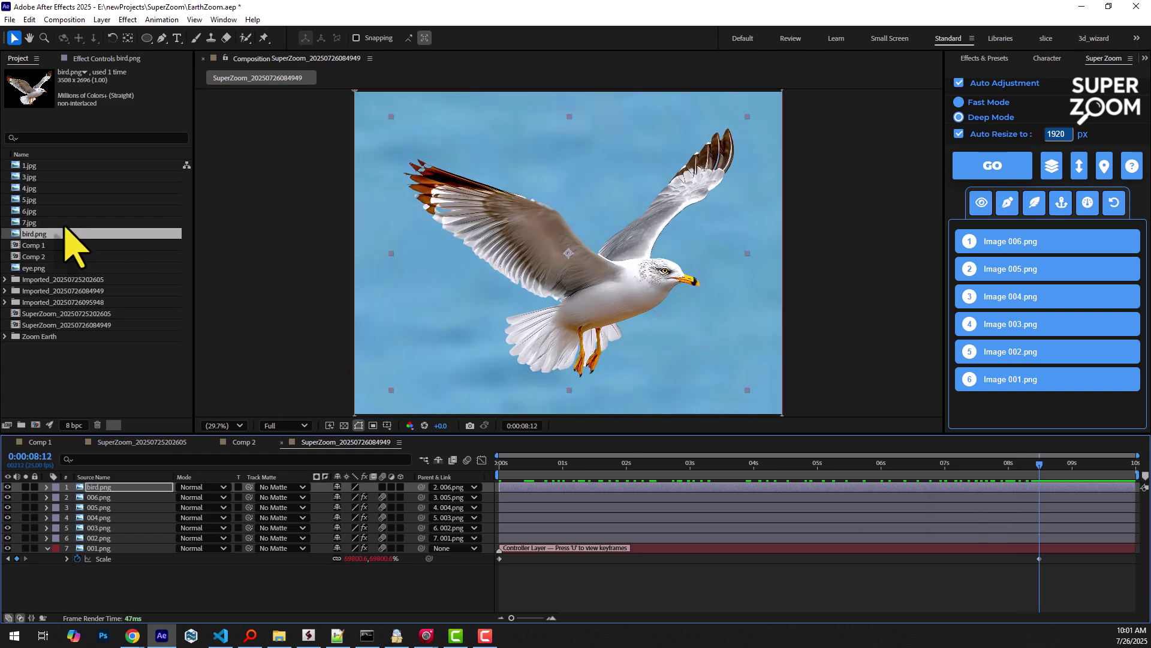
{"action": "left_click_drag", "start_coordinate": [48, 267], "coordinate": [618, 282]}
Step: Shrink eye.png to 1.3% scale onto the gull and anchor it as the final zoom target
{"action": "key", "text": "s"}
{"action": "left_click_drag", "start_coordinate": [353, 497], "coordinate": [294, 506]}
{"action": "scroll", "coordinate": [619, 271], "scroll_direction": "up", "scroll_amount": 6}
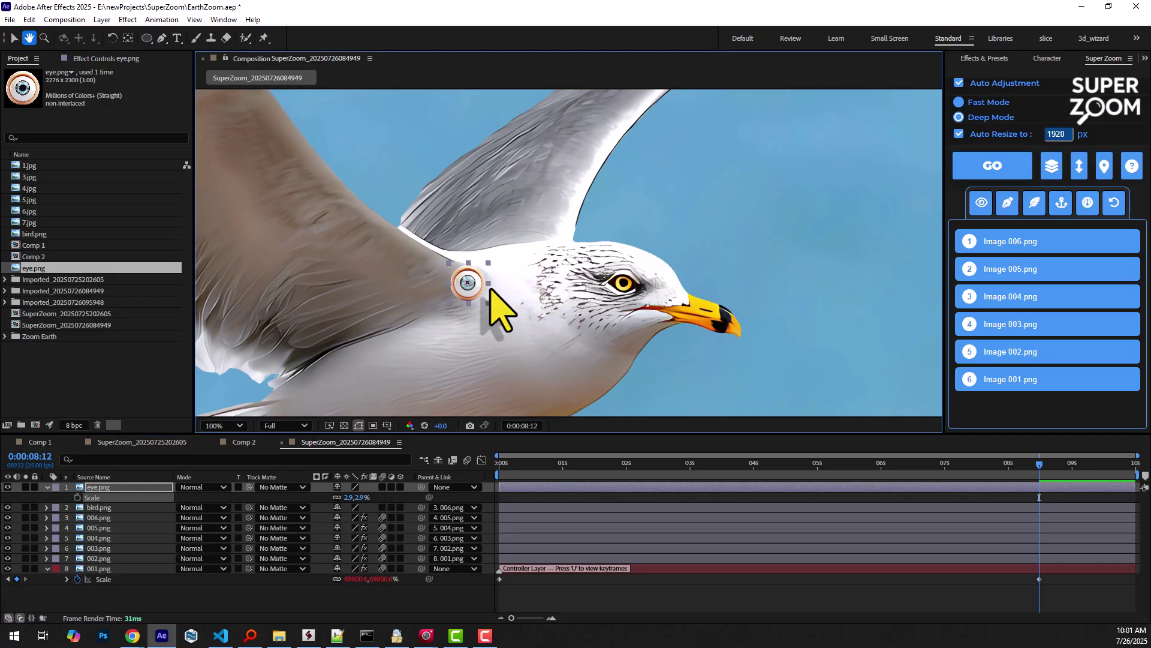
{"action": "left_click_drag", "start_coordinate": [353, 497], "coordinate": [335, 498]}
{"action": "scroll", "coordinate": [507, 377], "scroll_direction": "up", "scroll_amount": 2}
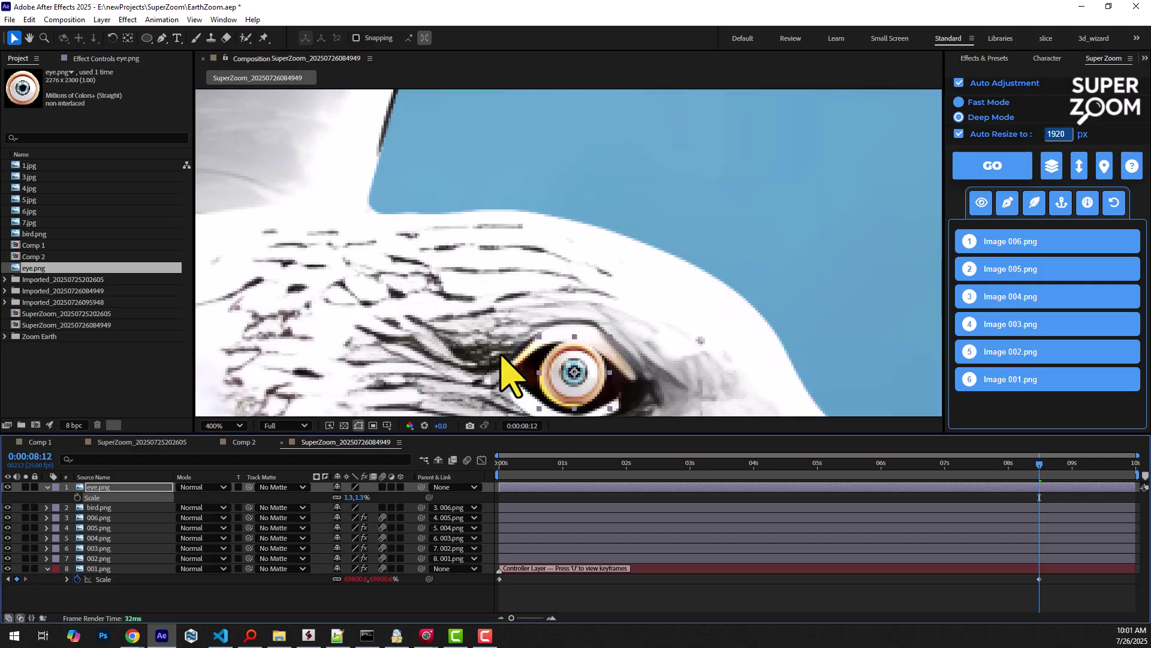
{"action": "key", "text": "shift+/"}
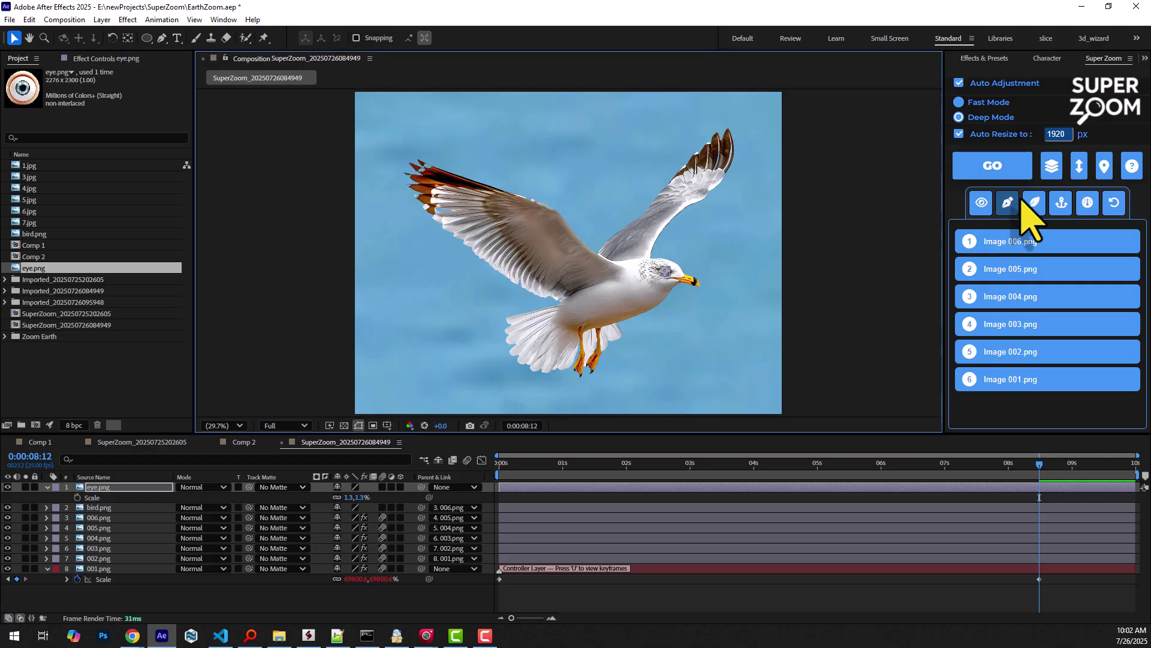
{"action": "left_click", "coordinate": [1062, 203]}
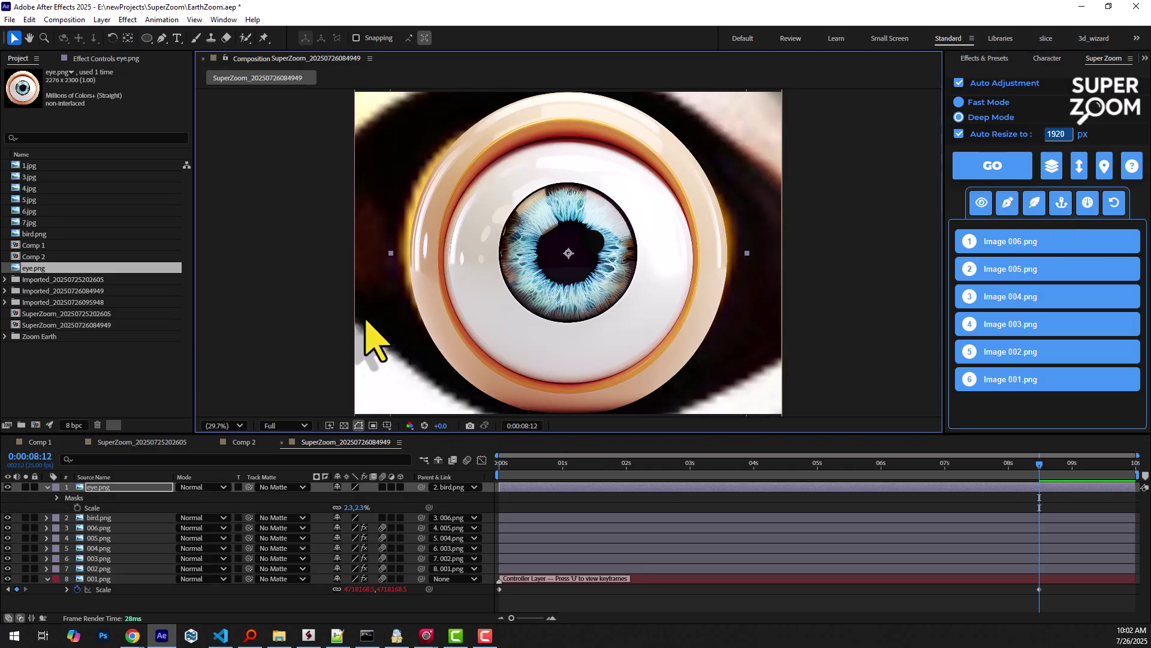
Step: Undo the last Super Zoom, rectangle-mask the gull's head on eye.png, re-anchor and preview
{"action": "left_click", "coordinate": [28, 20]}
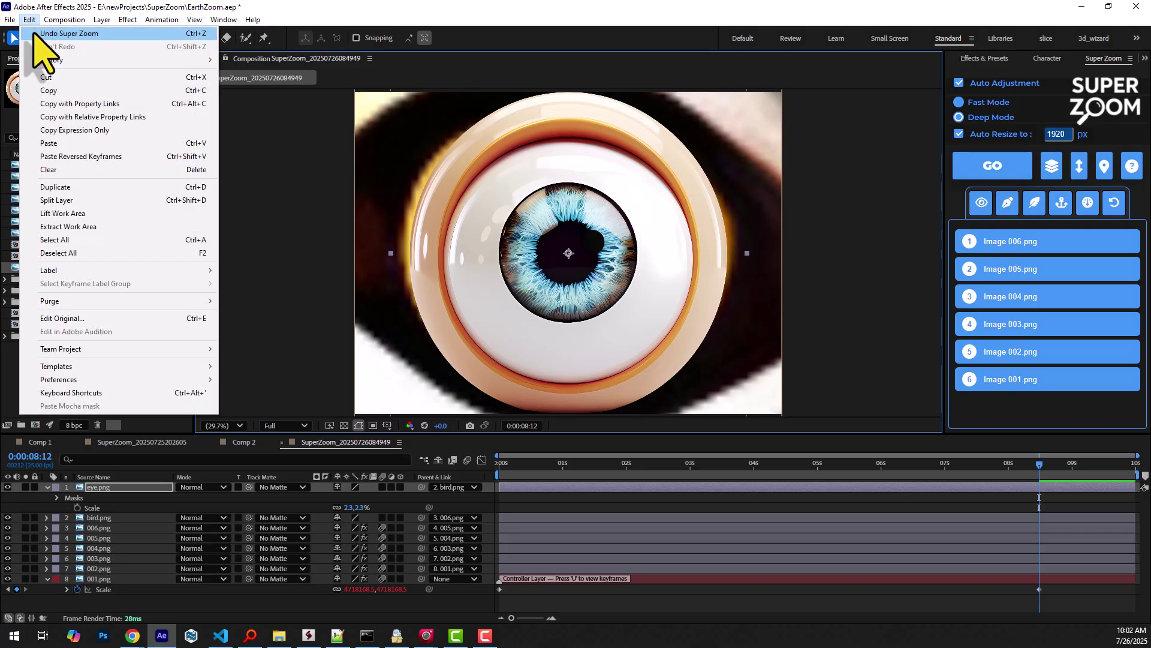
{"action": "left_click", "coordinate": [41, 50]}
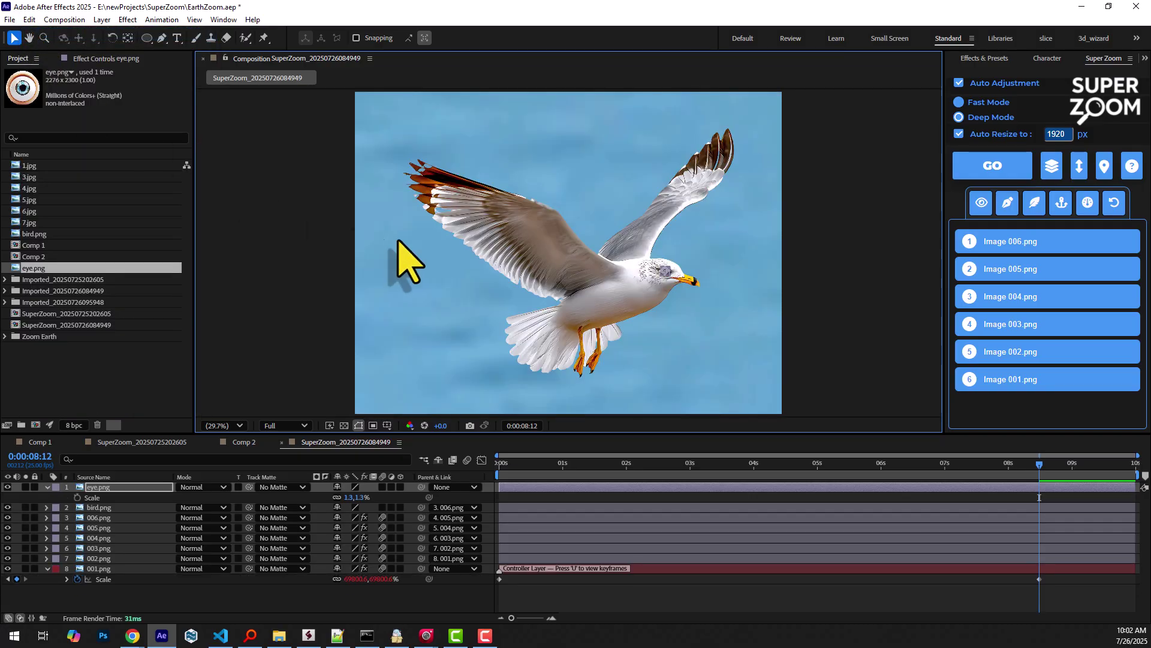
{"action": "left_click_drag", "start_coordinate": [146, 41], "coordinate": [180, 41]}
{"action": "scroll", "coordinate": [546, 228], "scroll_direction": "up", "scroll_amount": 4}
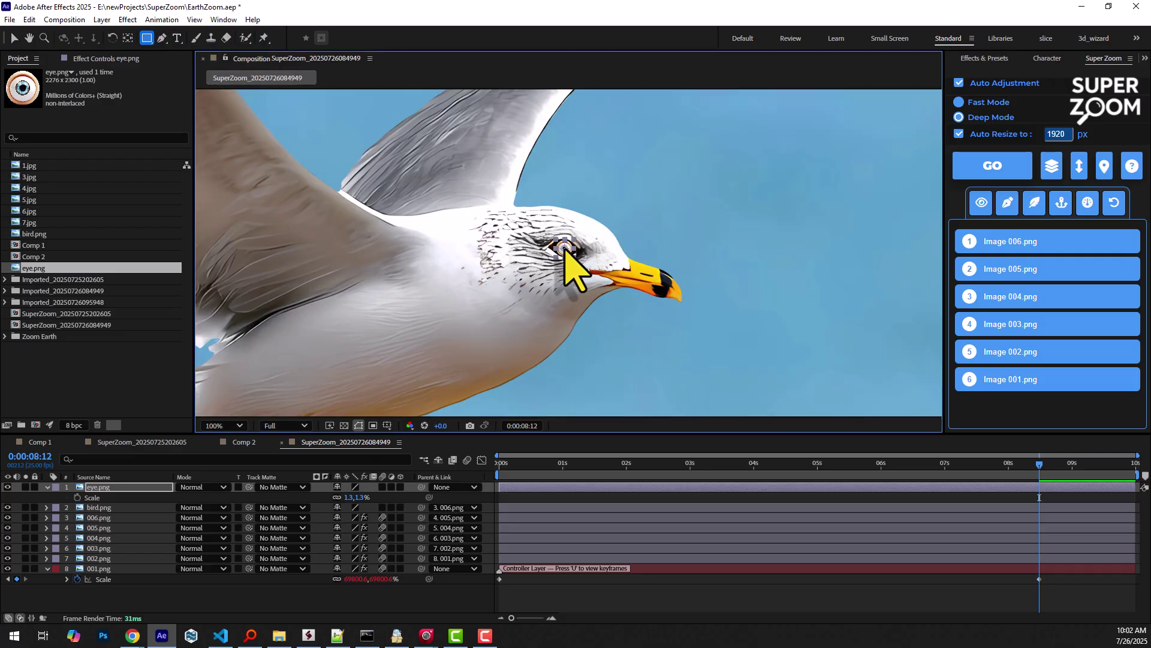
{"action": "left_click_drag", "start_coordinate": [565, 247], "coordinate": [655, 176]}
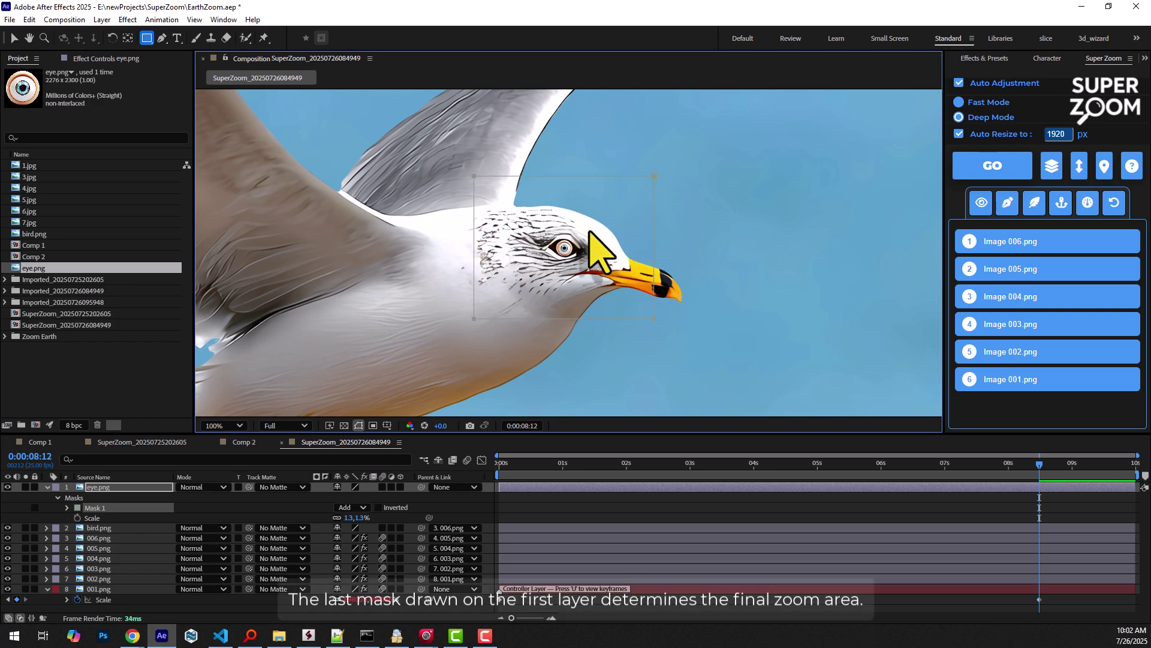
{"action": "left_click", "coordinate": [1063, 204]}
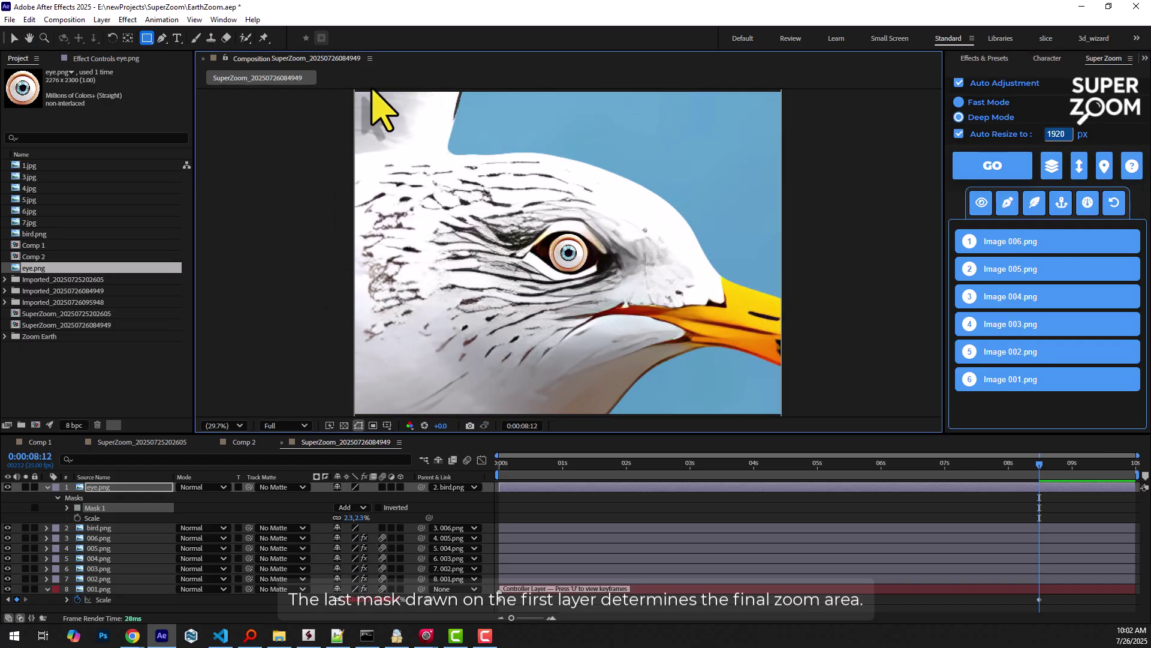
{"action": "left_click_drag", "start_coordinate": [1027, 464], "coordinate": [1060, 496]}
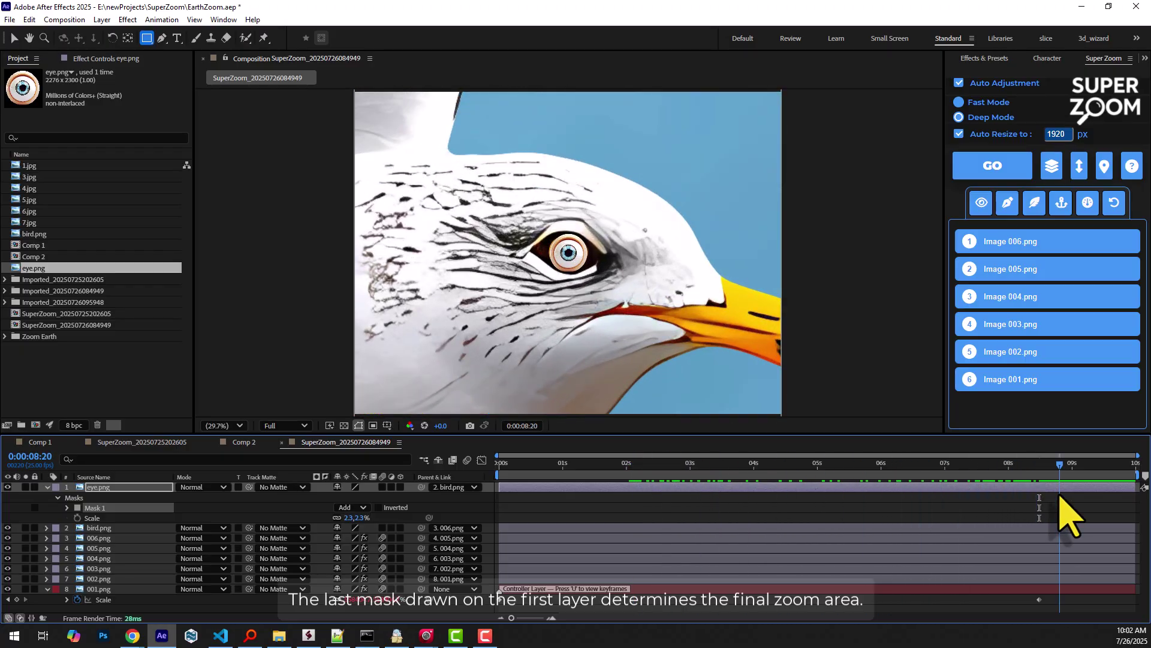
Step: Copy all 15 Earth image layers from the Earth SuperZoom composition
{"action": "double_click", "coordinate": [74, 314]}
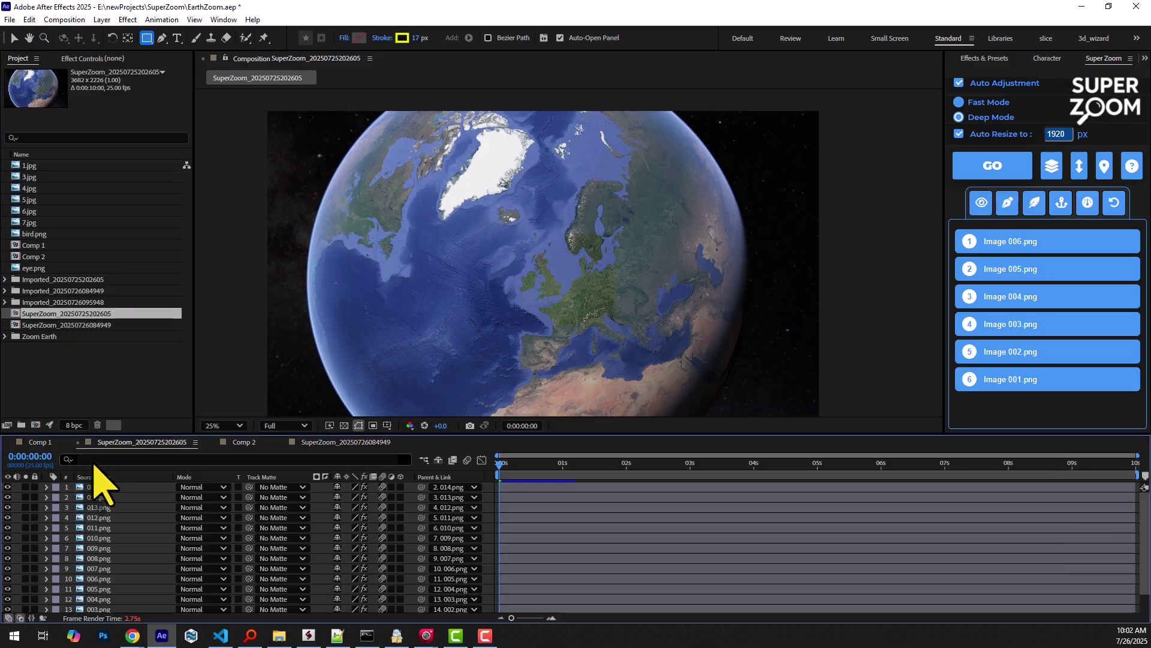
{"action": "left_click", "coordinate": [108, 489]}
{"action": "scroll", "coordinate": [105, 516], "scroll_direction": "down", "scroll_amount": 2}
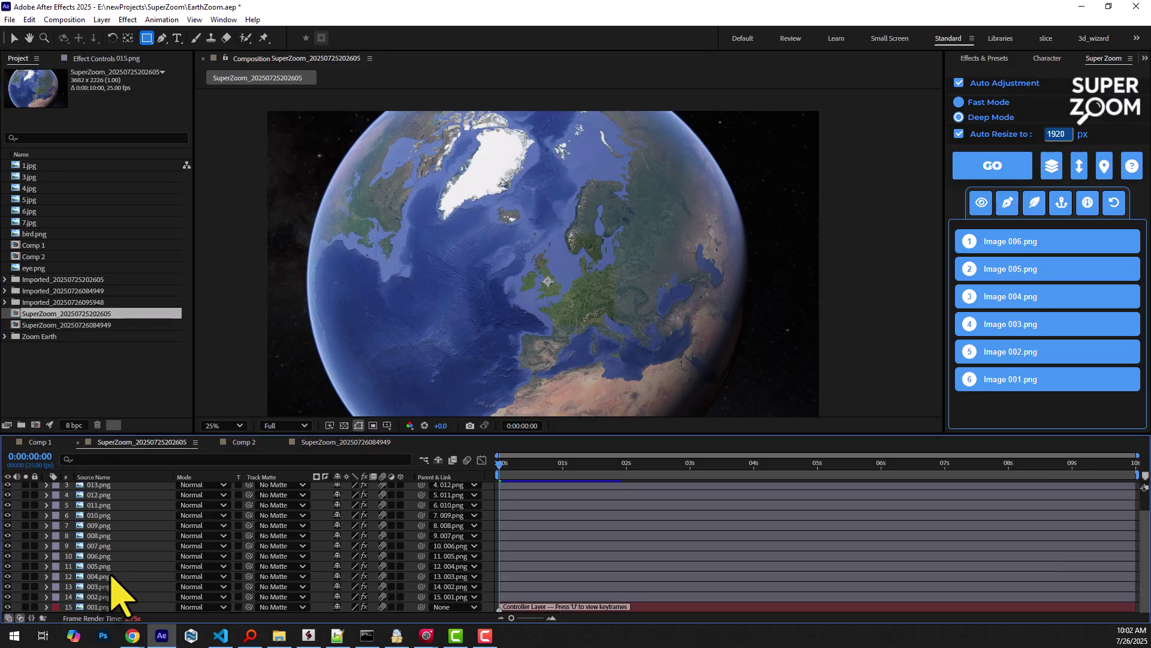
{"action": "left_click", "coordinate": [100, 607], "text": "shift"}
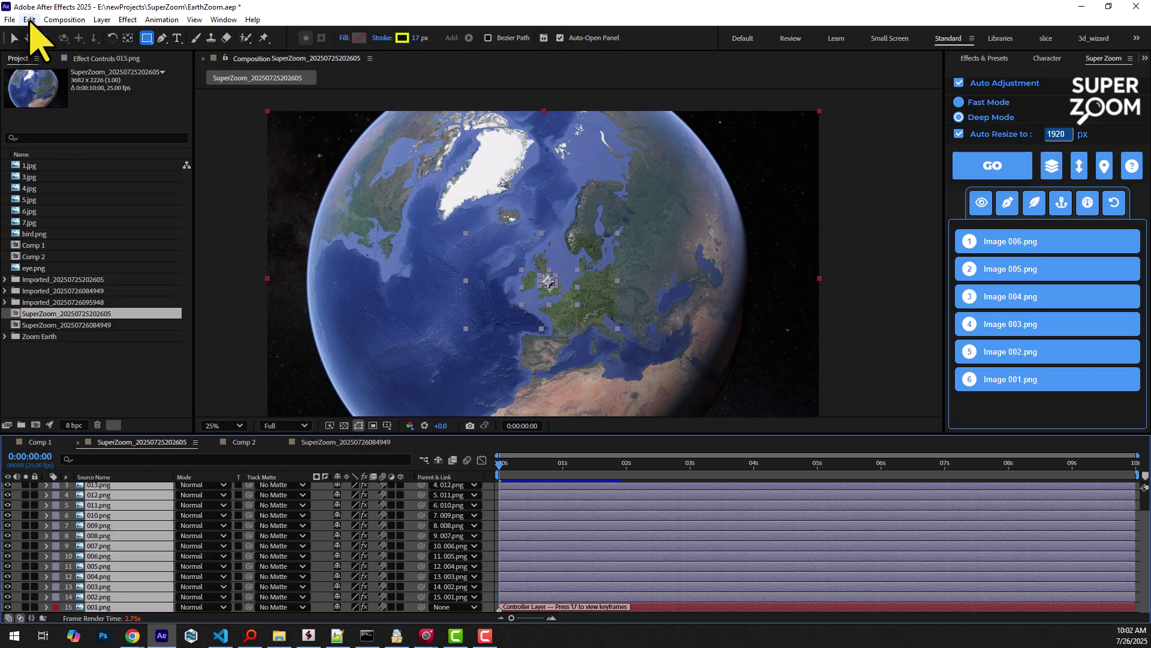
{"action": "left_click", "coordinate": [29, 19]}
{"action": "left_click", "coordinate": [36, 99]}
Step: Paste the Earth layers into the bird-eye SuperZoom comp and select 001.png at the first frame
{"action": "double_click", "coordinate": [74, 325]}
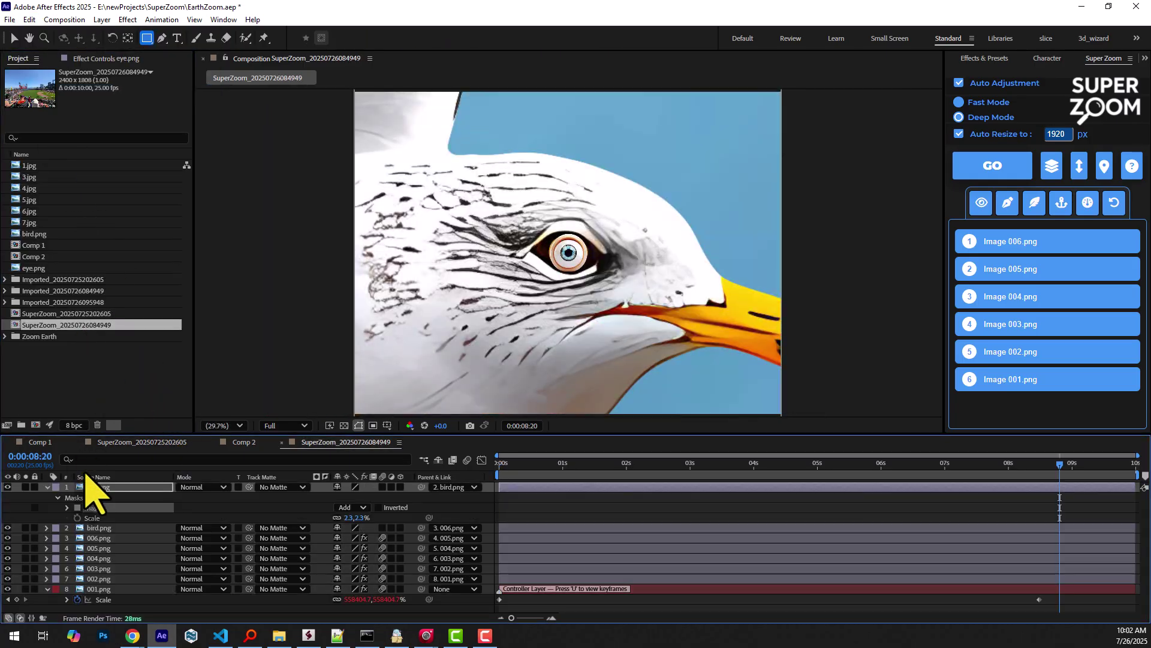
{"action": "left_click", "coordinate": [47, 487]}
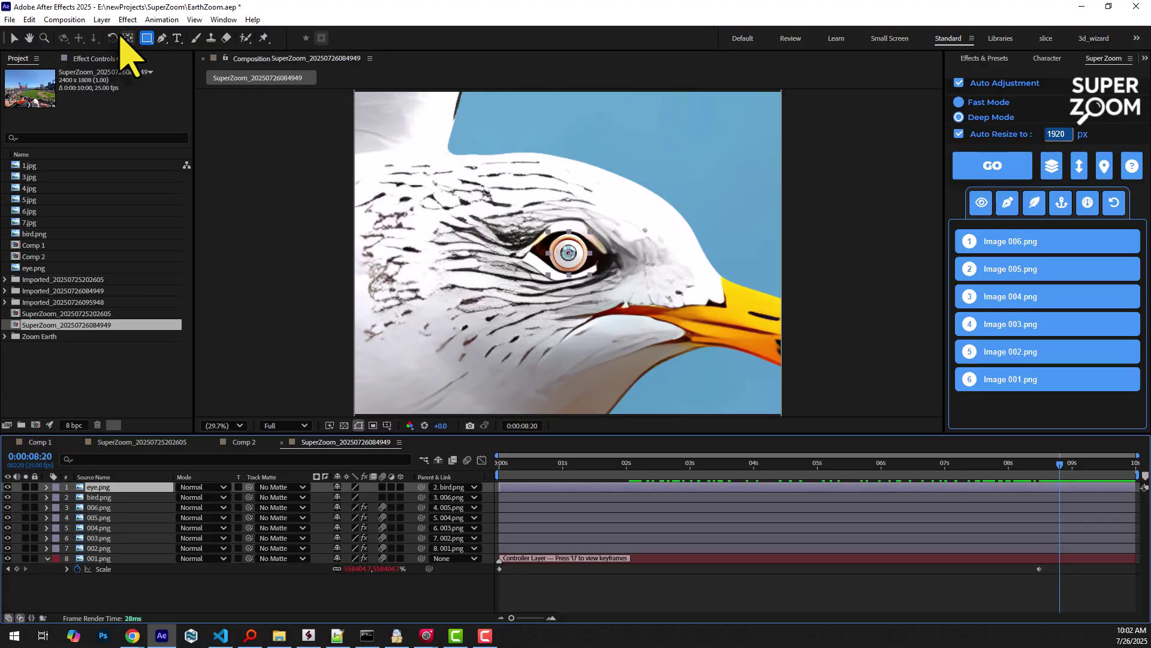
{"action": "left_click", "coordinate": [30, 20]}
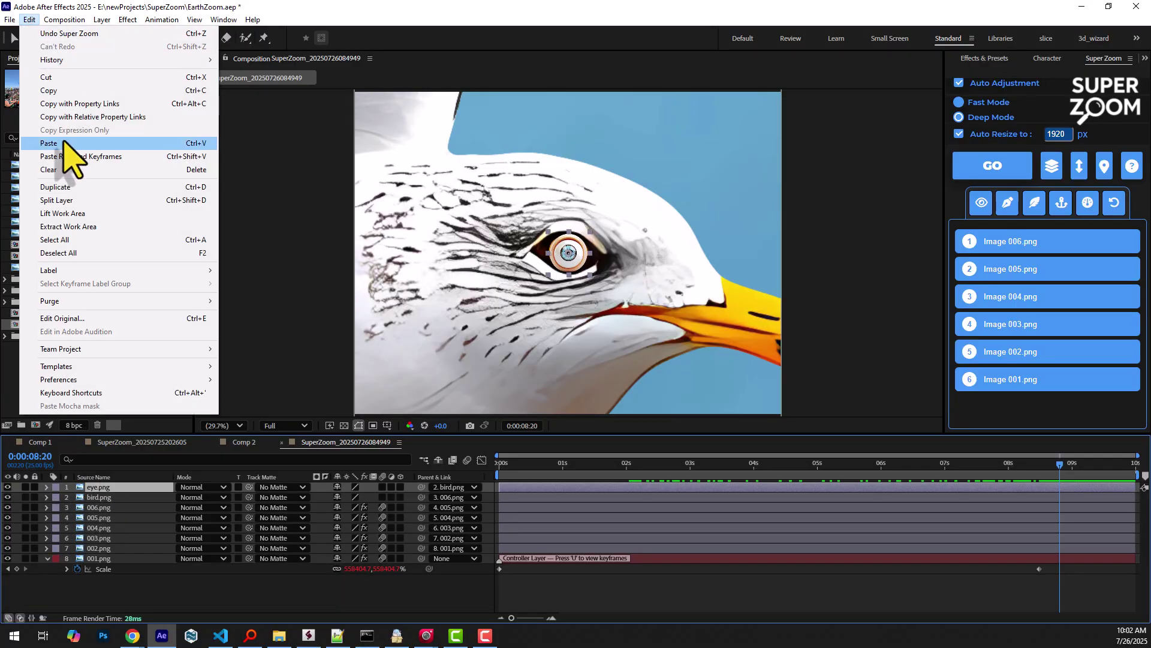
{"action": "left_click", "coordinate": [72, 147]}
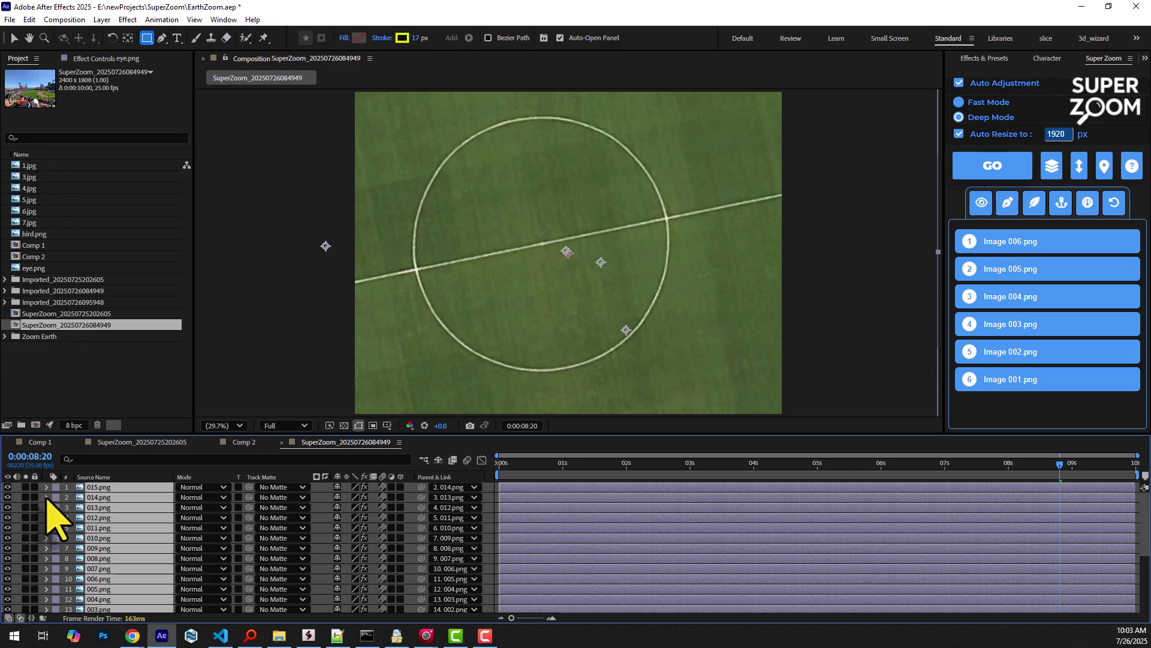
{"action": "scroll", "coordinate": [108, 600], "scroll_direction": "down", "scroll_amount": 2}
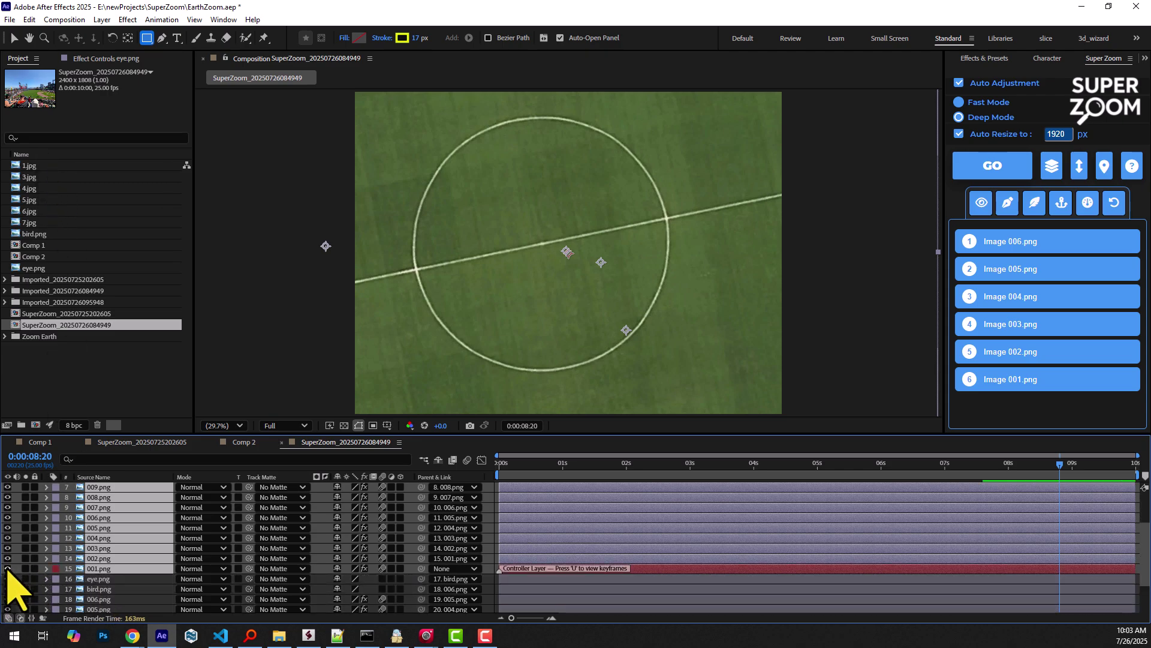
{"action": "left_click_drag", "start_coordinate": [542, 472], "coordinate": [492, 474]}
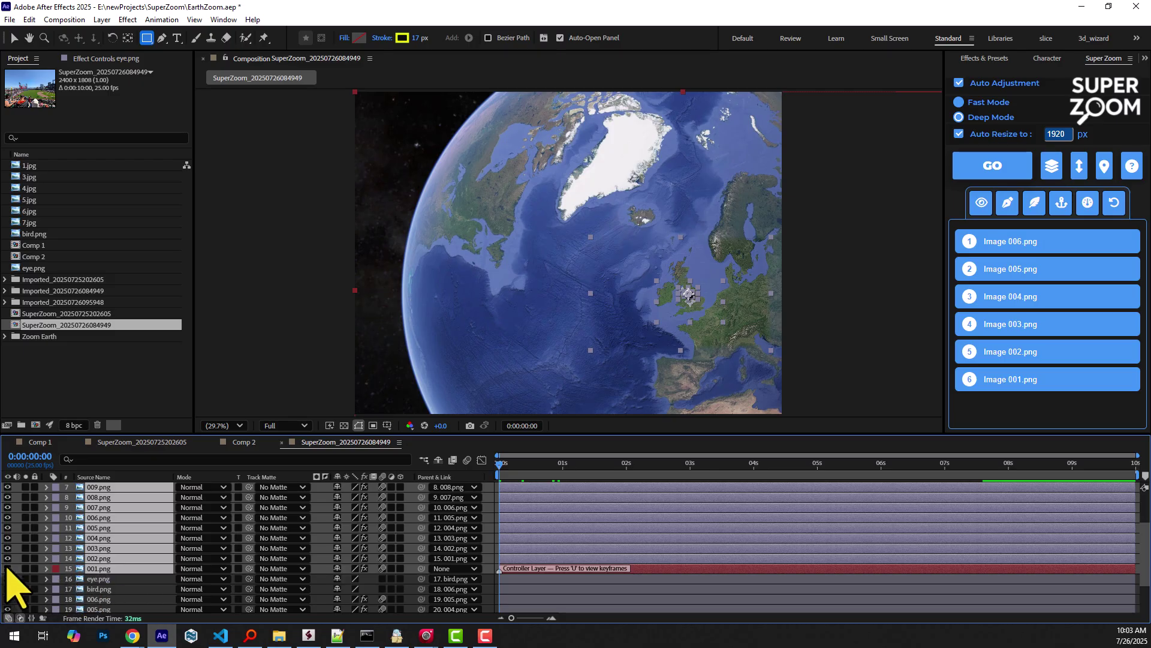
{"action": "left_click", "coordinate": [96, 568]}
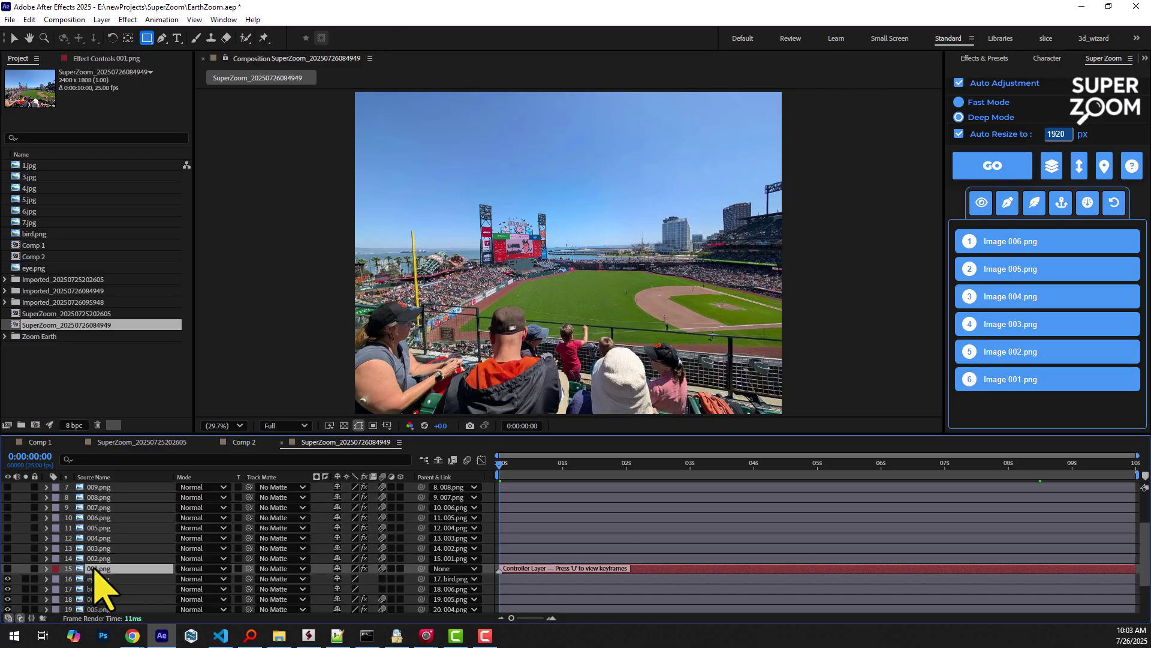
Step: Remove the Scale animation from the 001.png globe layer
{"action": "left_click", "coordinate": [25, 569]}
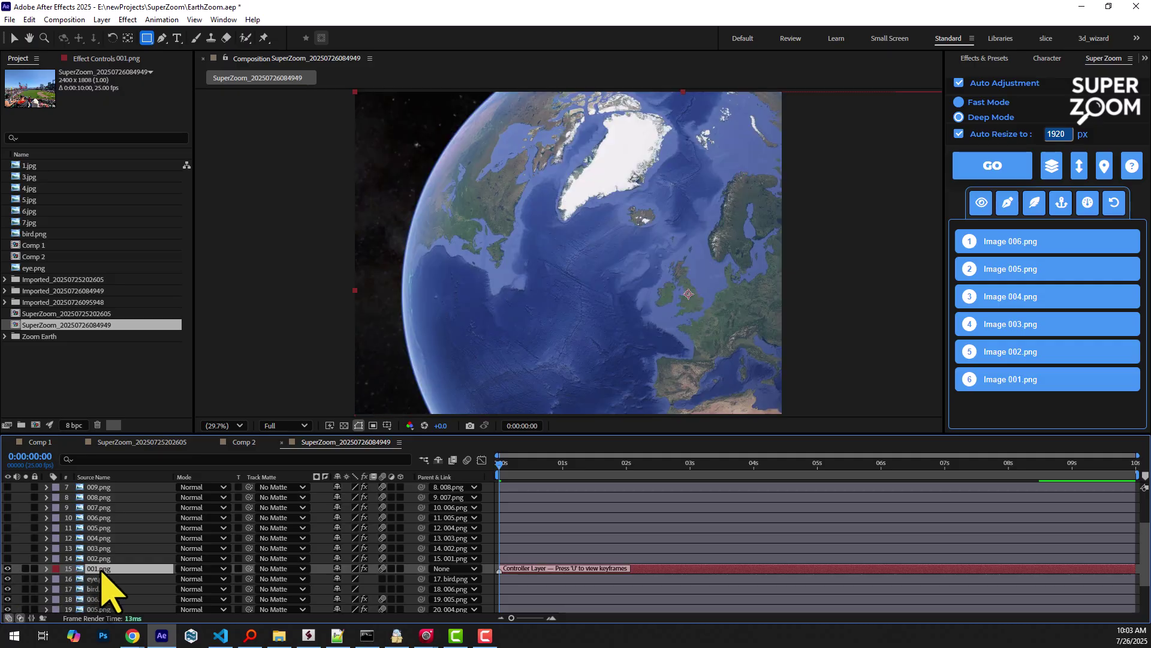
{"action": "key", "text": "u"}
{"action": "left_click", "coordinate": [78, 578]}
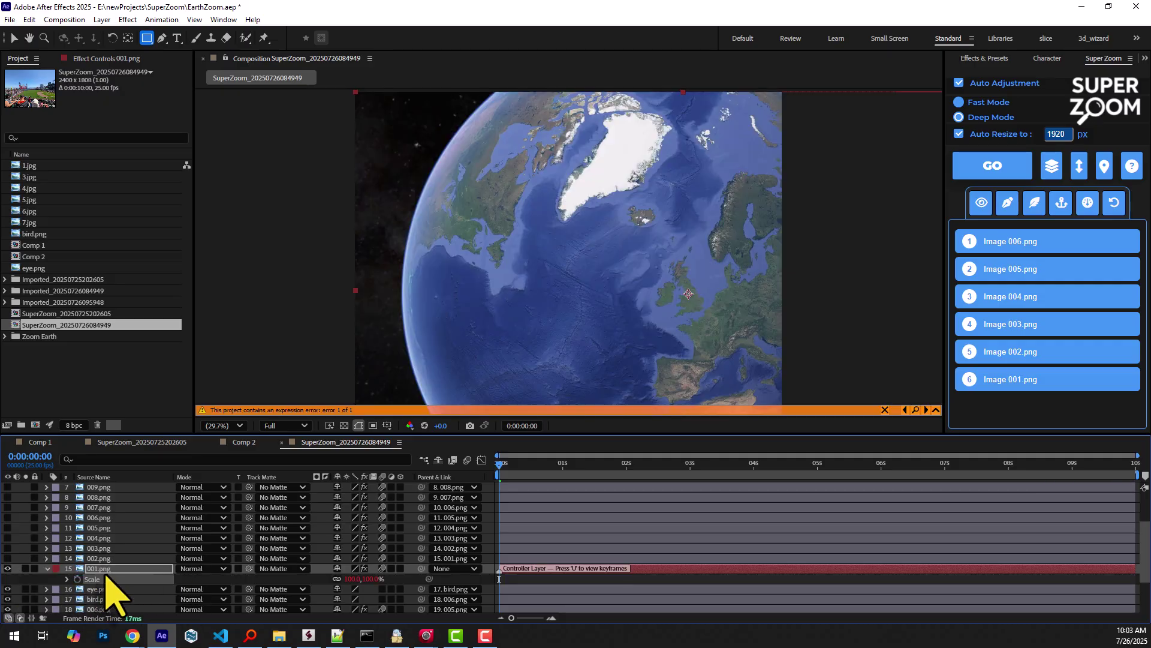
{"action": "left_click", "coordinate": [68, 580]}
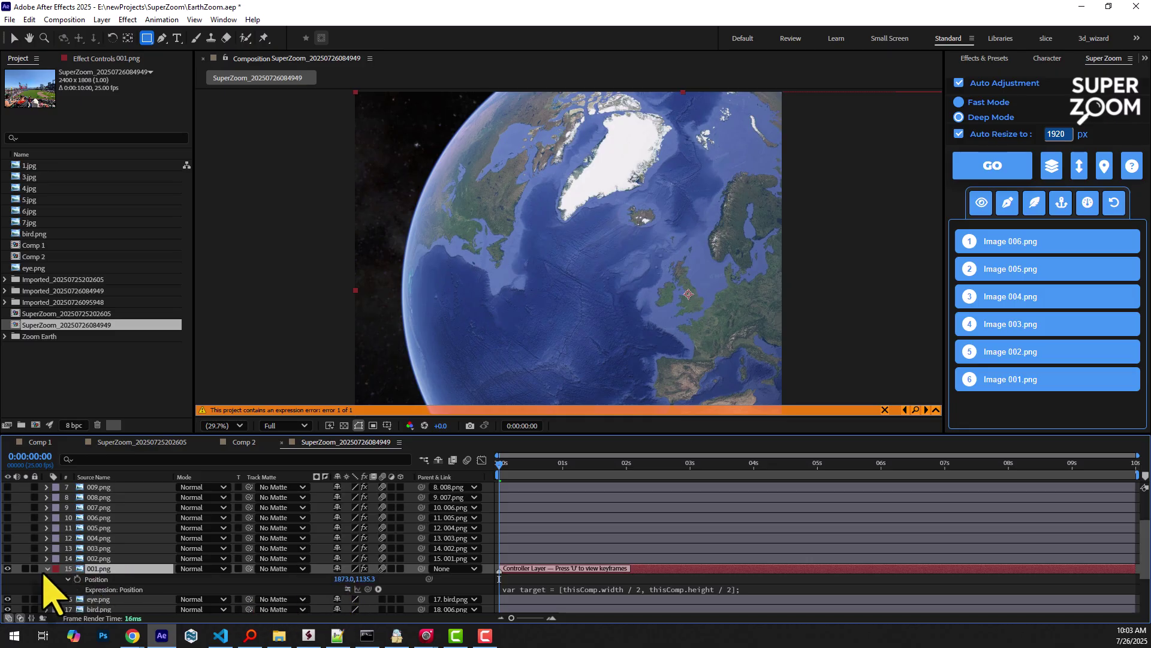
{"action": "left_click", "coordinate": [46, 568]}
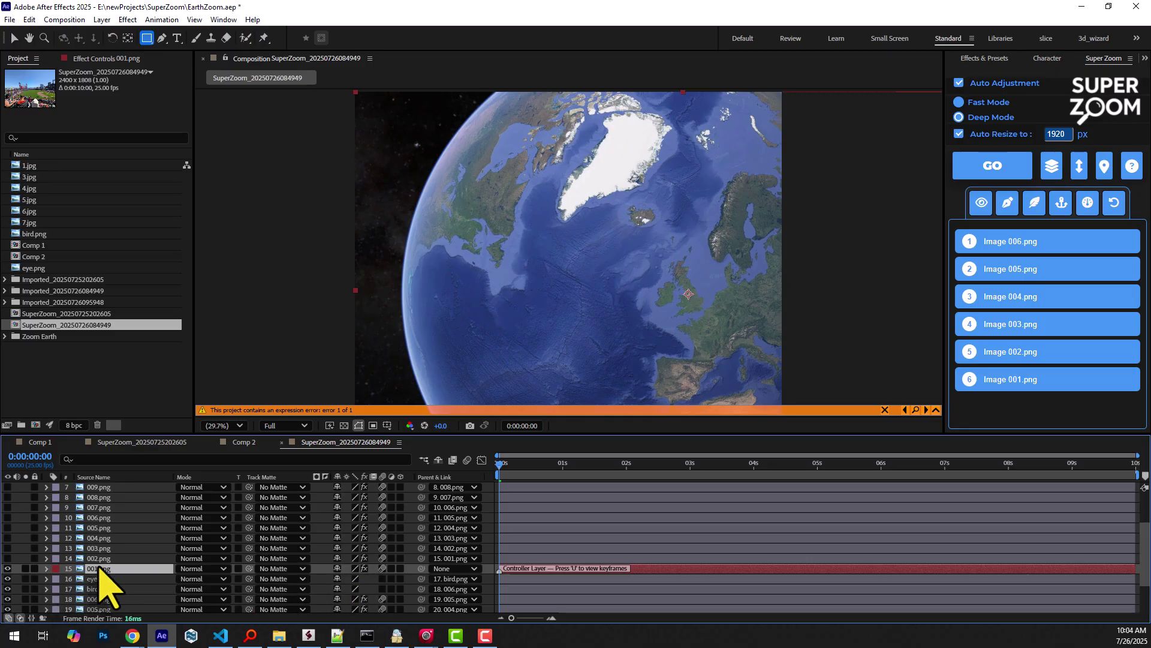
{"action": "key", "text": "u"}
Step: Move and shrink the globe onto the bird's eye at the end frame
{"action": "left_click", "coordinate": [1058, 465]}
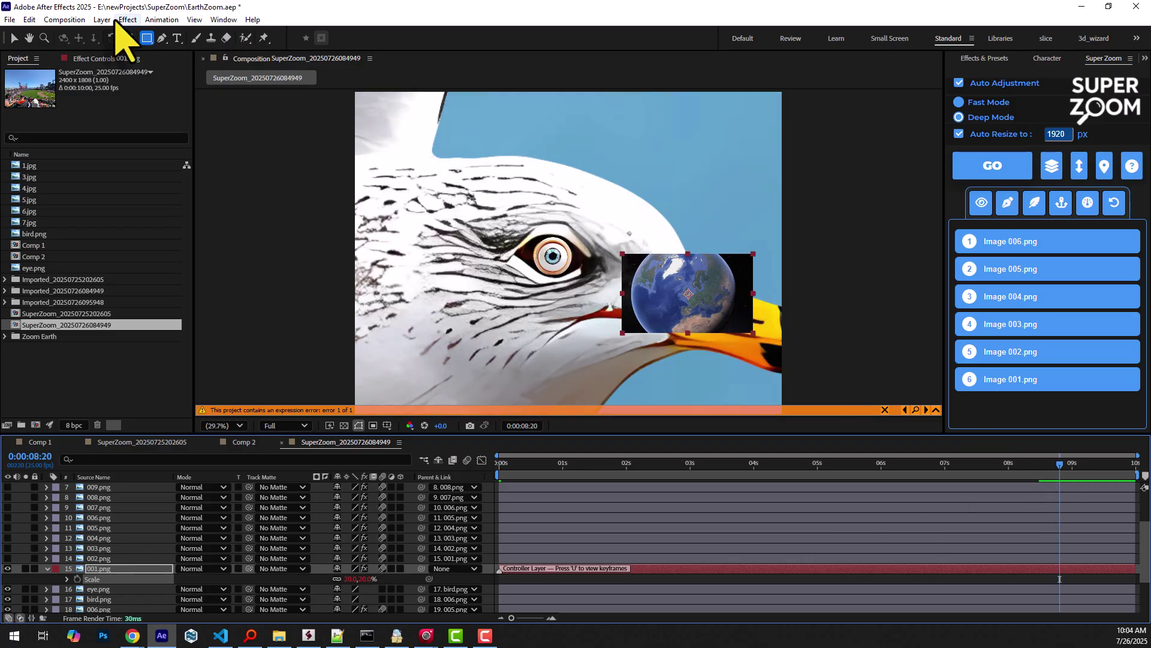
{"action": "key", "text": "v"}
{"action": "left_click_drag", "start_coordinate": [688, 294], "coordinate": [544, 255]}
{"action": "mouse_move", "coordinate": [358, 579]}
{"action": "left_mouse_down"}
{"action": "mouse_move", "coordinate": [321, 579]}
{"action": "mouse_move", "coordinate": [339, 582]}
{"action": "left_mouse_up"}
{"action": "scroll", "coordinate": [456, 342], "scroll_direction": "up", "scroll_amount": 8}
{"action": "scroll", "coordinate": [419, 312], "scroll_direction": "down", "scroll_amount": 2}
{"action": "scroll", "coordinate": [430, 303], "scroll_direction": "up", "scroll_amount": 3}
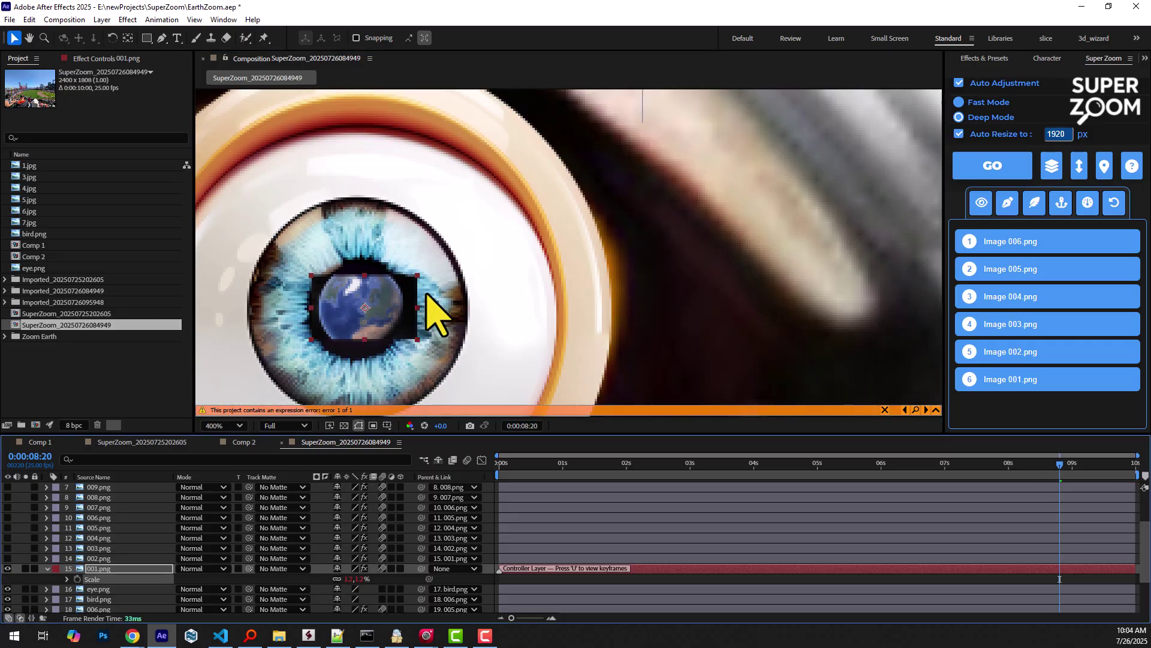
Step: Draw an elliptical mask around the globe and turn the other layers' visibility back on
{"action": "left_click", "coordinate": [151, 40]}
{"action": "left_click", "coordinate": [195, 65]}
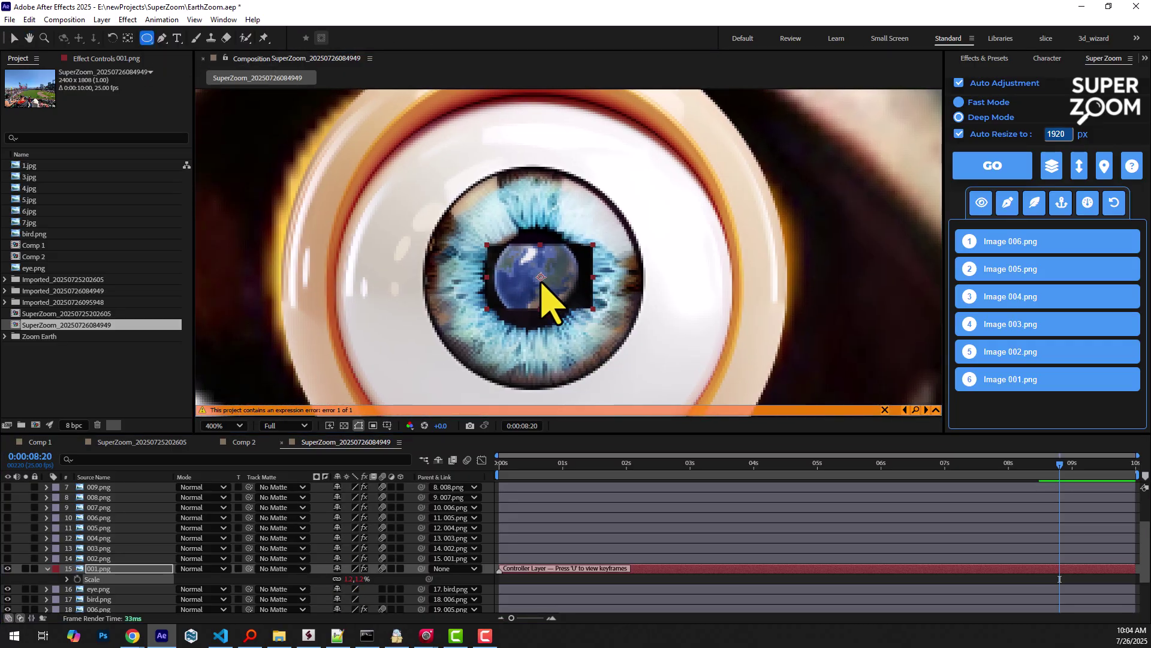
{"action": "mouse_move", "coordinate": [542, 279]}
{"action": "left_mouse_down"}
{"action": "mouse_move", "coordinate": [548, 288]}
{"action": "mouse_move", "coordinate": [600, 252]}
{"action": "left_mouse_up"}
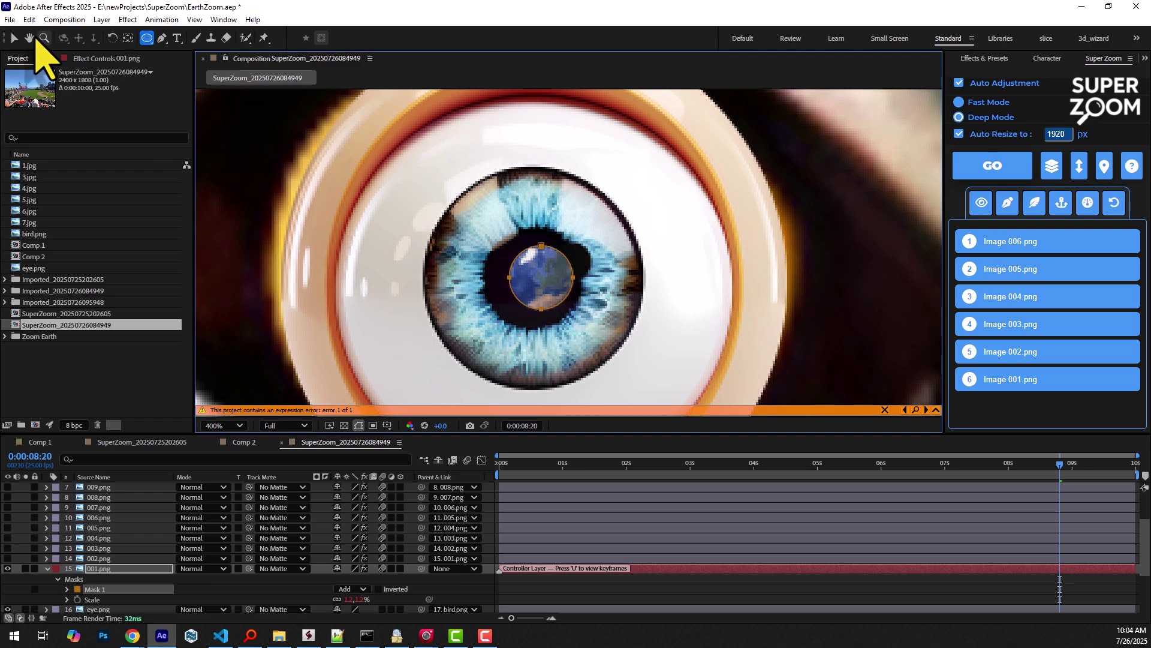
{"action": "left_click", "coordinate": [14, 38]}
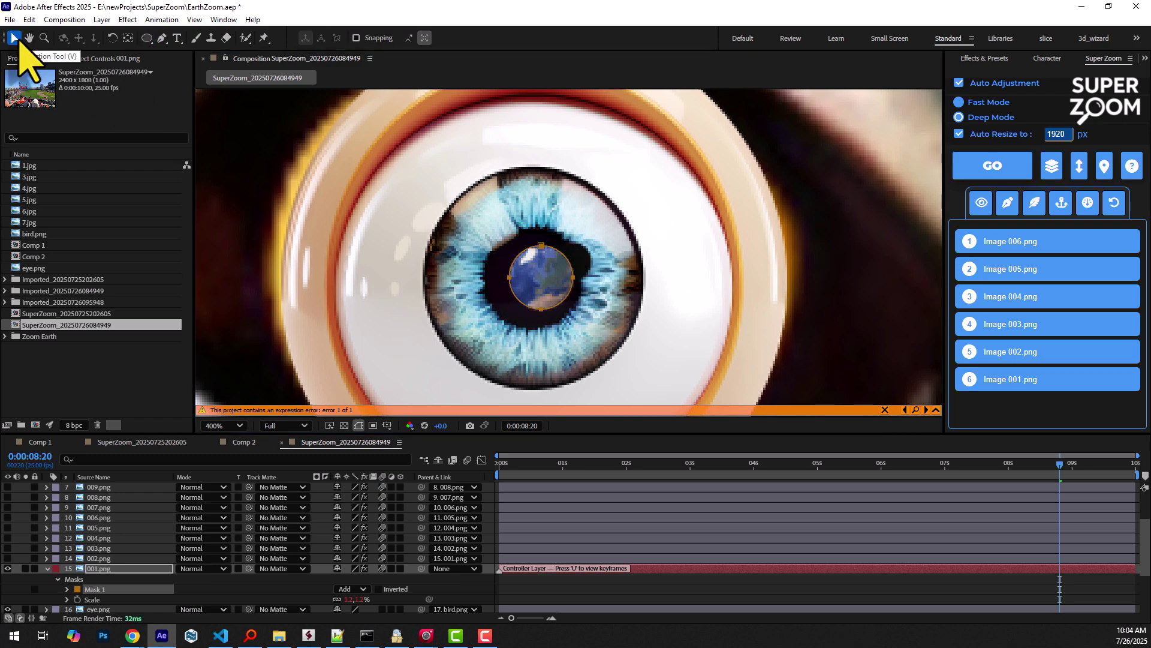
{"action": "left_click", "coordinate": [538, 288]}
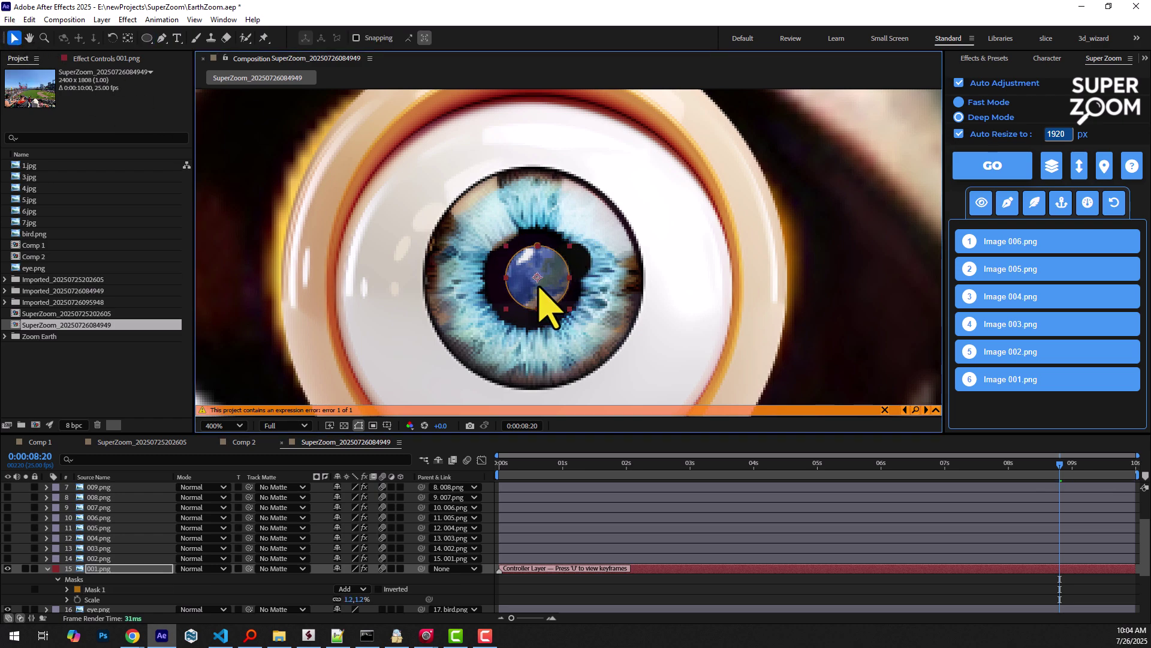
{"action": "left_click", "coordinate": [59, 585]}
{"action": "left_click", "coordinate": [46, 568]}
{"action": "left_click_drag", "start_coordinate": [8, 538], "coordinate": [20, 498]}
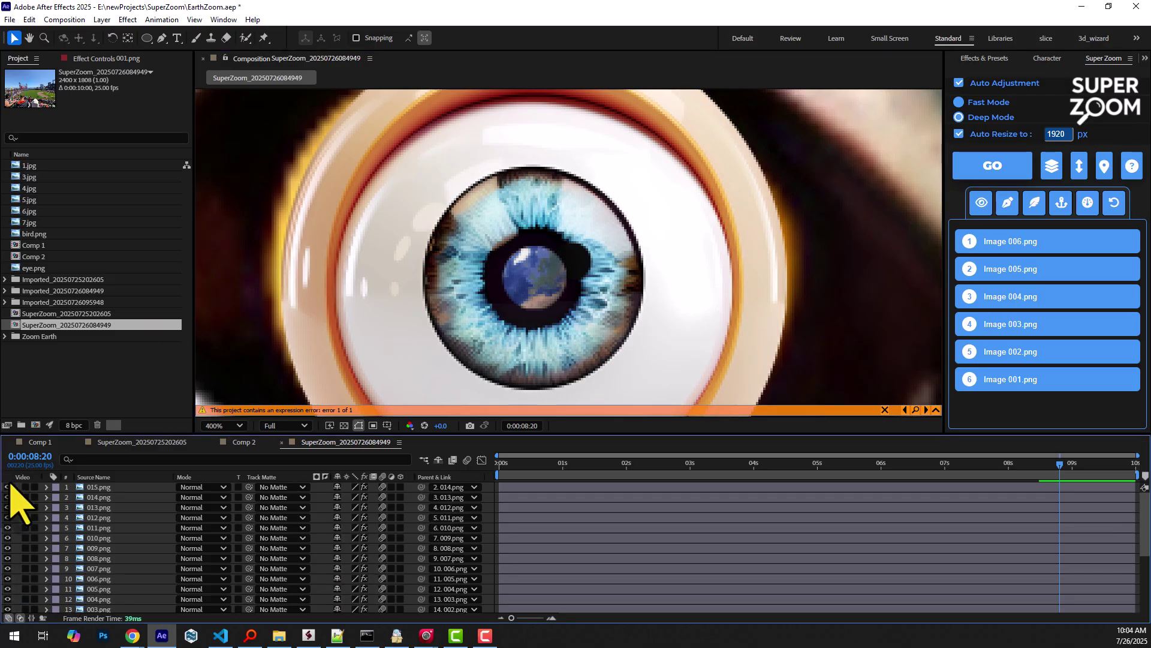
Step: Anchor the zoom layers together and play the zoom preview from an earlier frame
{"action": "left_click", "coordinate": [1060, 204]}
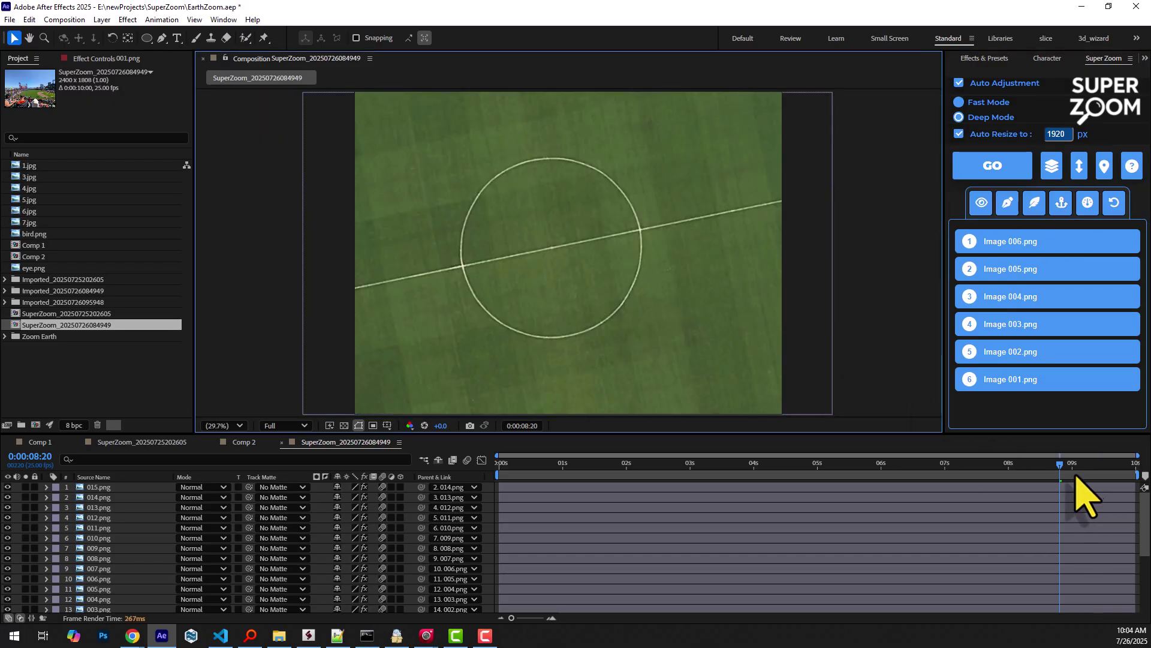
{"action": "left_click_drag", "start_coordinate": [1064, 464], "coordinate": [500, 477]}
{"action": "key", "text": "space"}
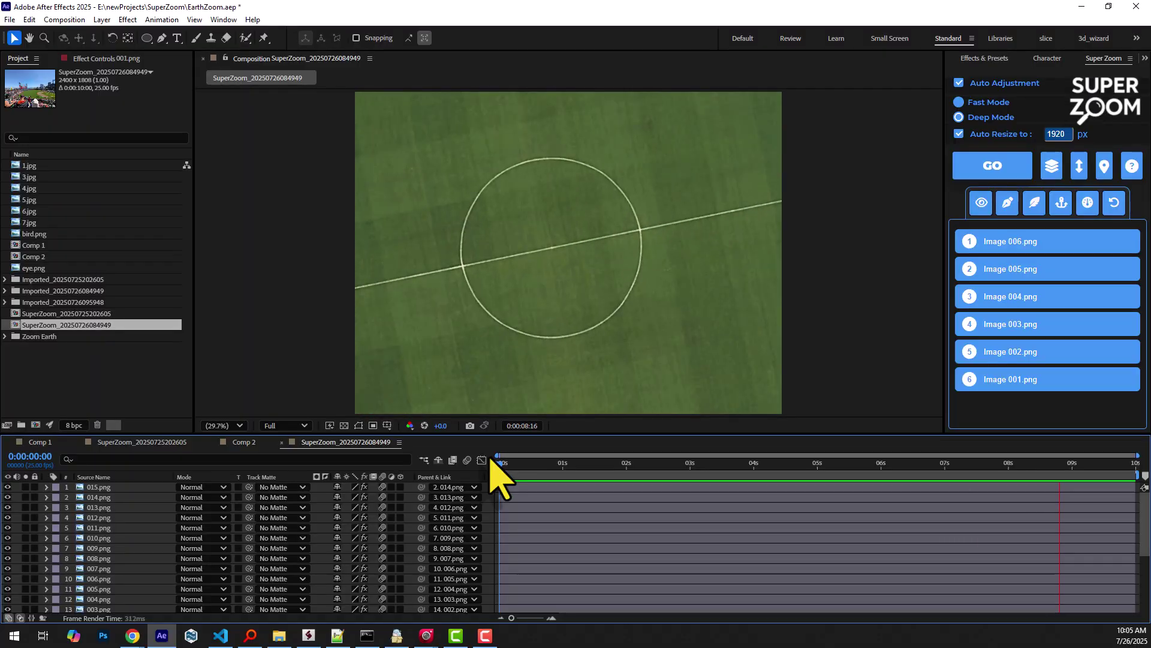
{"action": "key", "text": "space"}
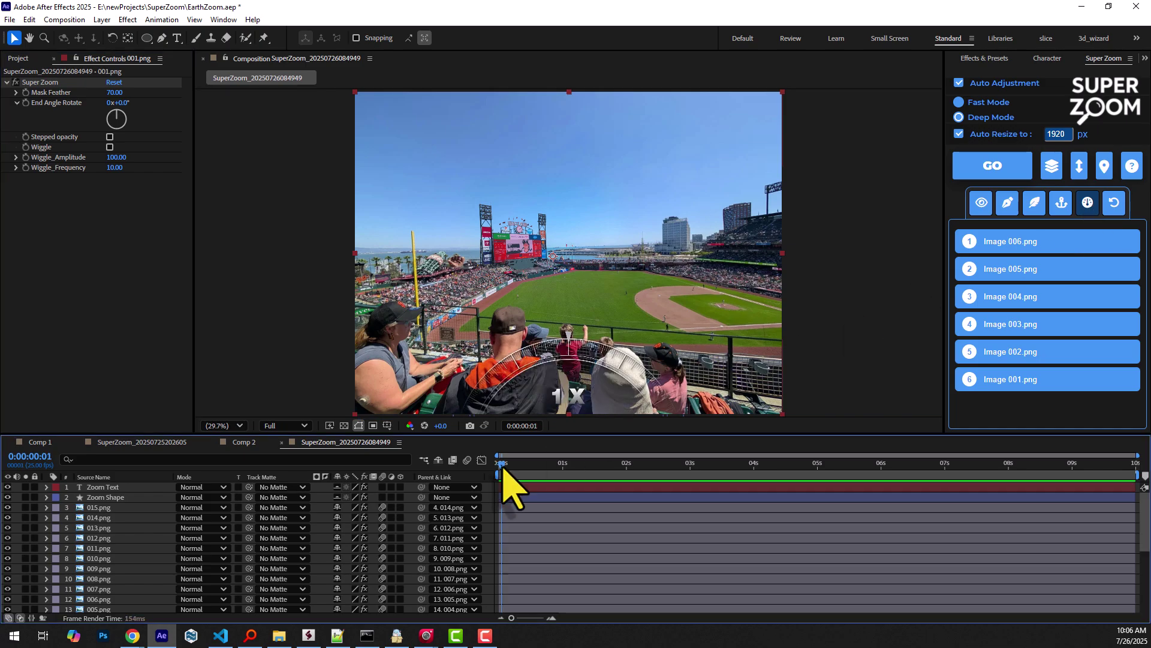
{"action": "left_click_drag", "start_coordinate": [504, 468], "coordinate": [1093, 480]}
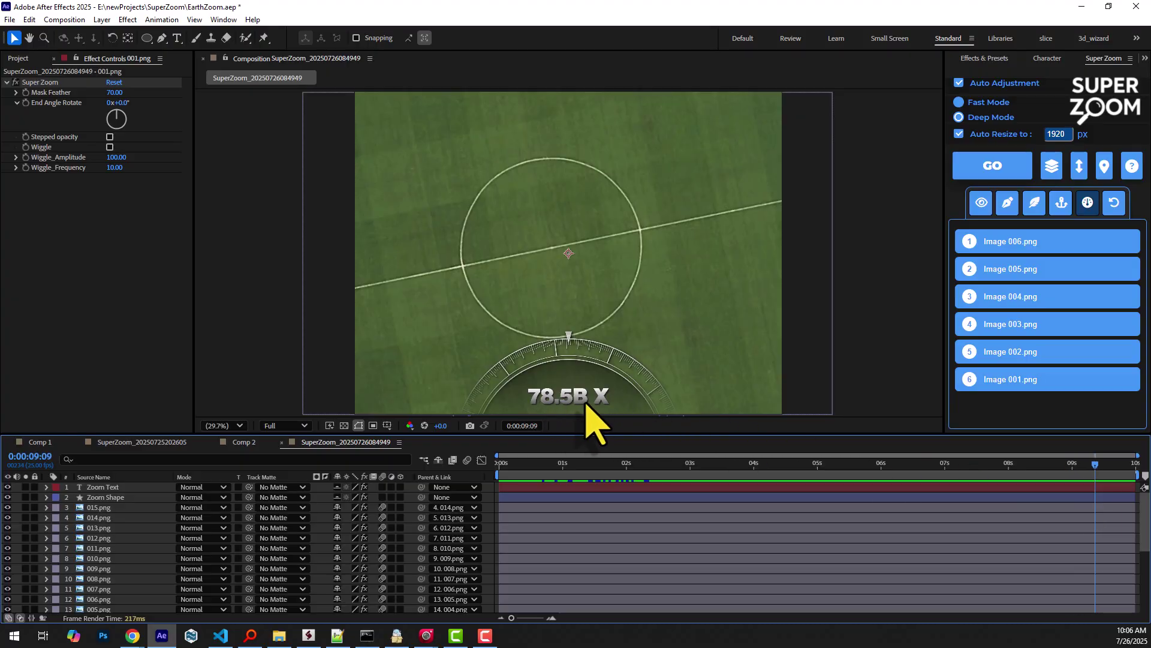
{"action": "left_click", "coordinate": [1094, 206]}
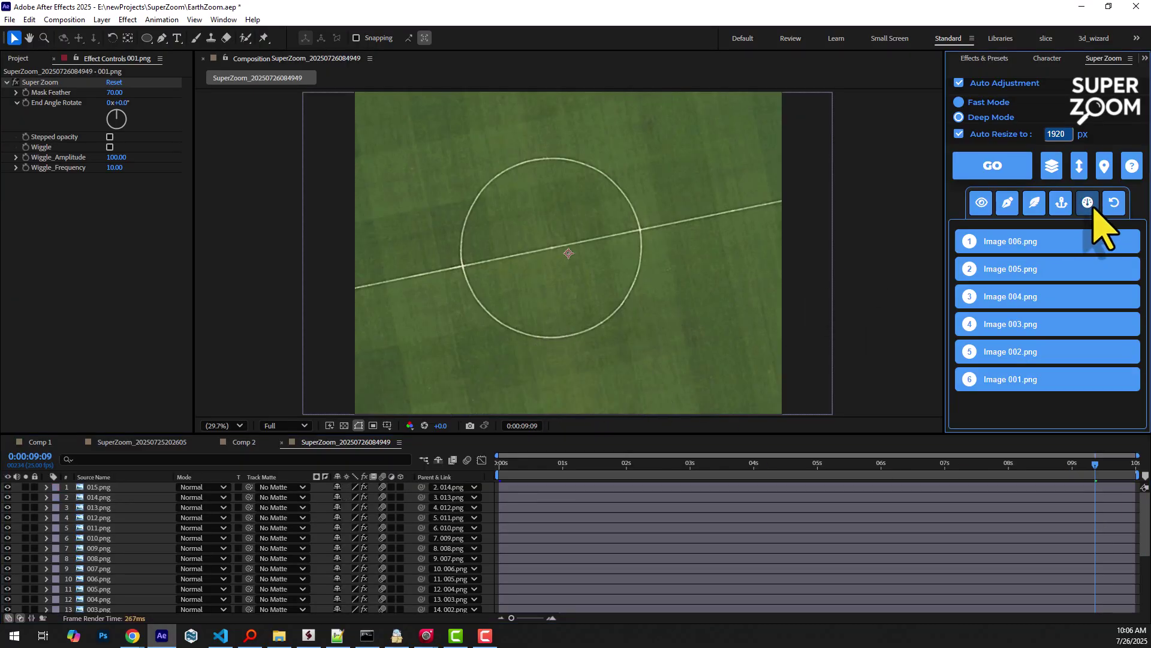
Step: Download Super Zoom satellite images for latitude 53.463493, longitude -2.292279
{"action": "left_click_drag", "start_coordinate": [843, 477], "coordinate": [521, 476]}
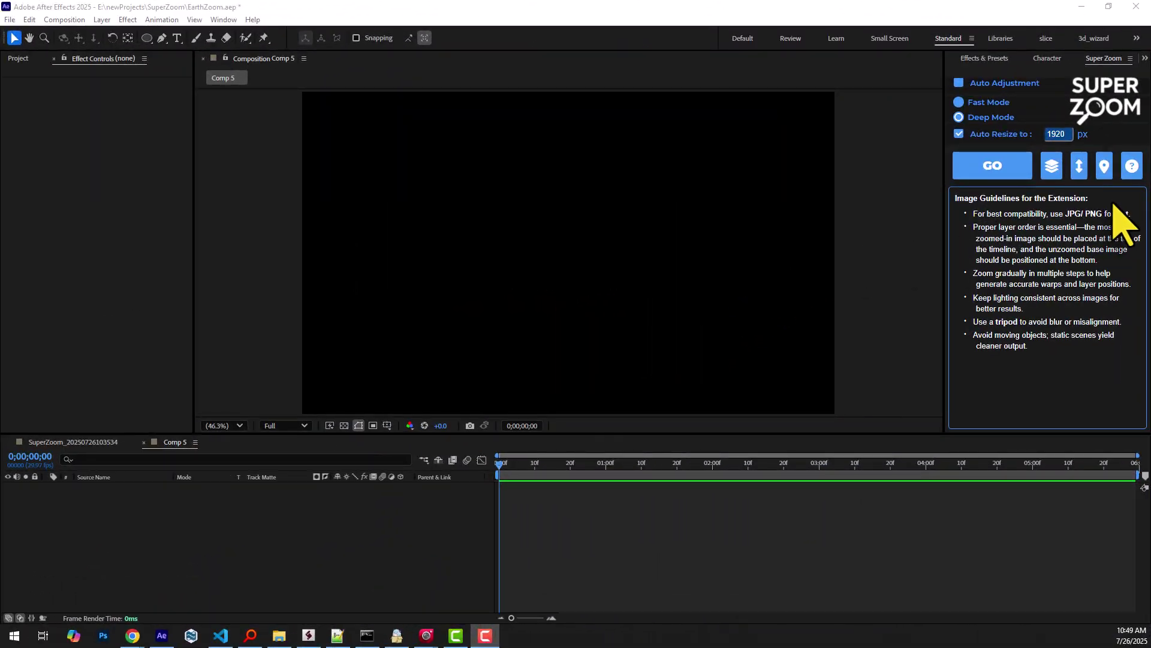
{"action": "left_click", "coordinate": [1106, 166]}
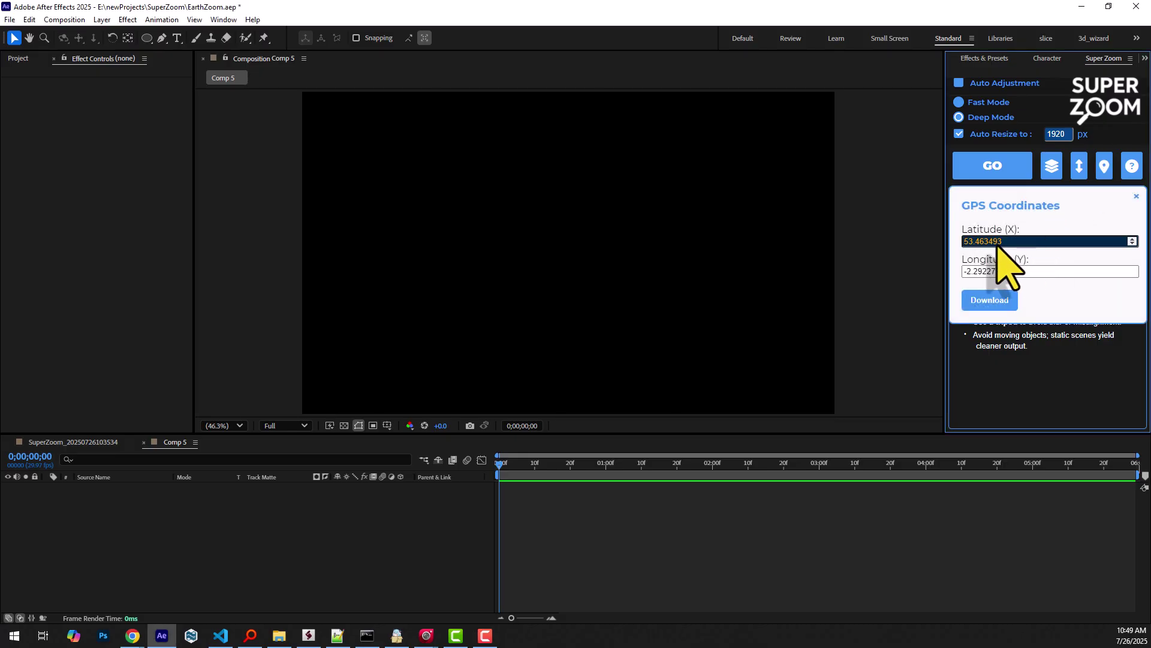
{"action": "left_click", "coordinate": [990, 301]}
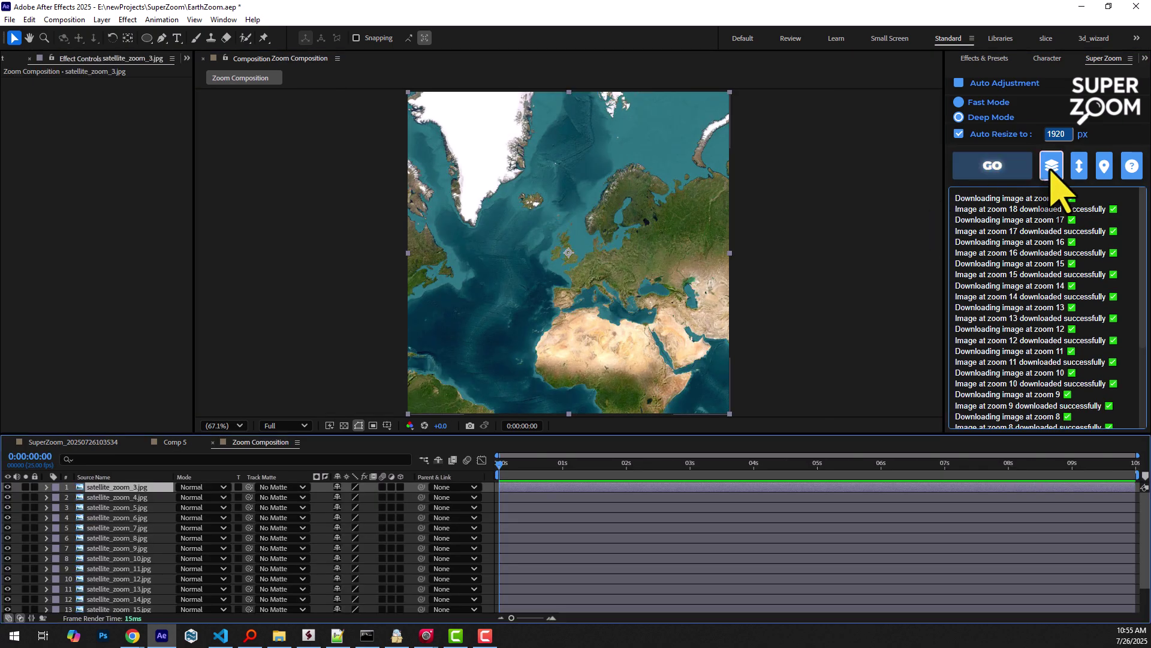
Step: Hide the first six satellite layers, build the Super Zoom with Stepped opacity, and preview it
{"action": "mouse_move", "coordinate": [8, 487]}
{"action": "left_mouse_down"}
{"action": "mouse_move", "coordinate": [11, 527]}
{"action": "mouse_move", "coordinate": [8, 487]}
{"action": "left_mouse_up"}
{"action": "left_click", "coordinate": [959, 174]}
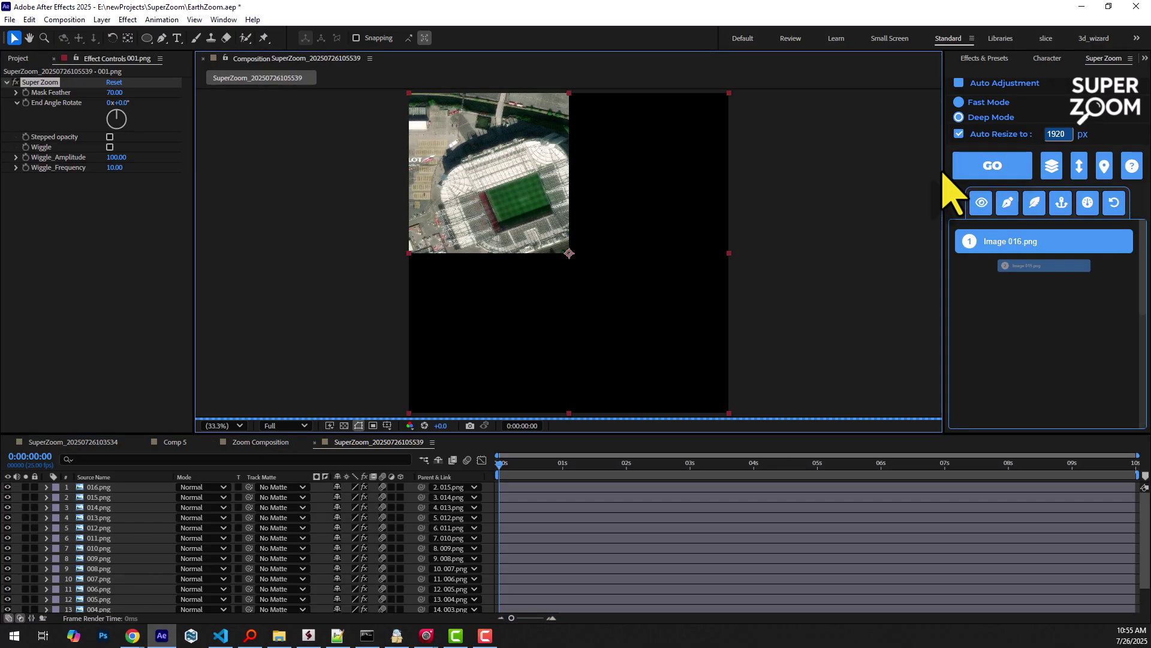
{"action": "mouse_move", "coordinate": [501, 469]}
{"action": "left_mouse_down"}
{"action": "mouse_move", "coordinate": [638, 473]}
{"action": "mouse_move", "coordinate": [521, 487]}
{"action": "mouse_move", "coordinate": [498, 466]}
{"action": "left_mouse_up"}
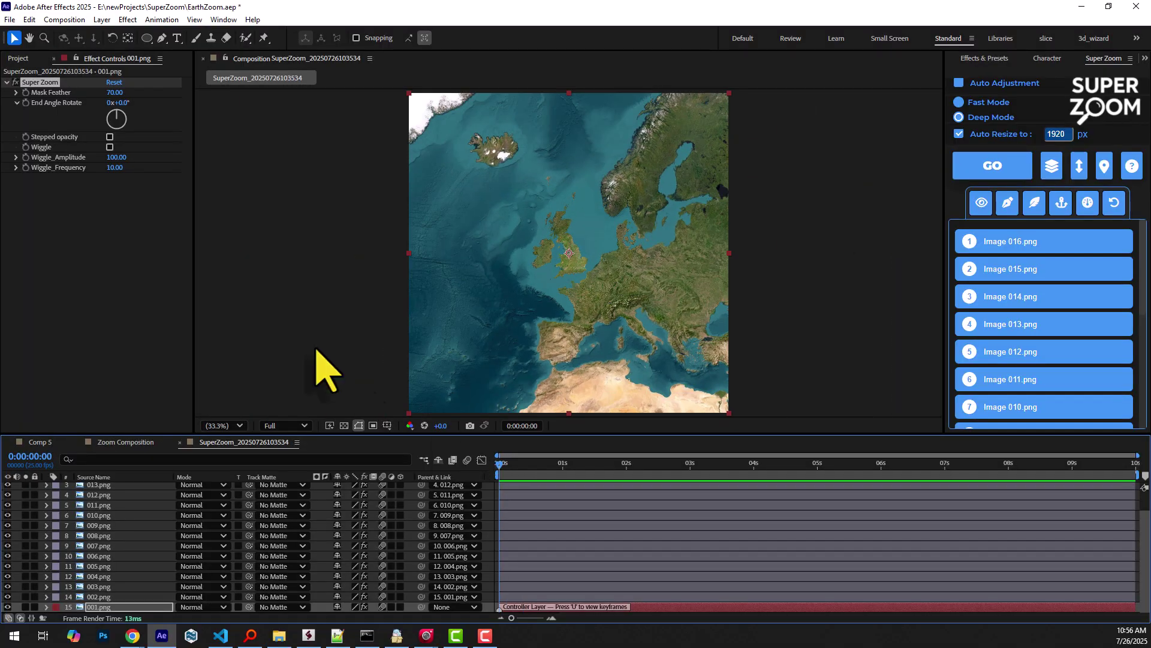
{"action": "left_click", "coordinate": [110, 137]}
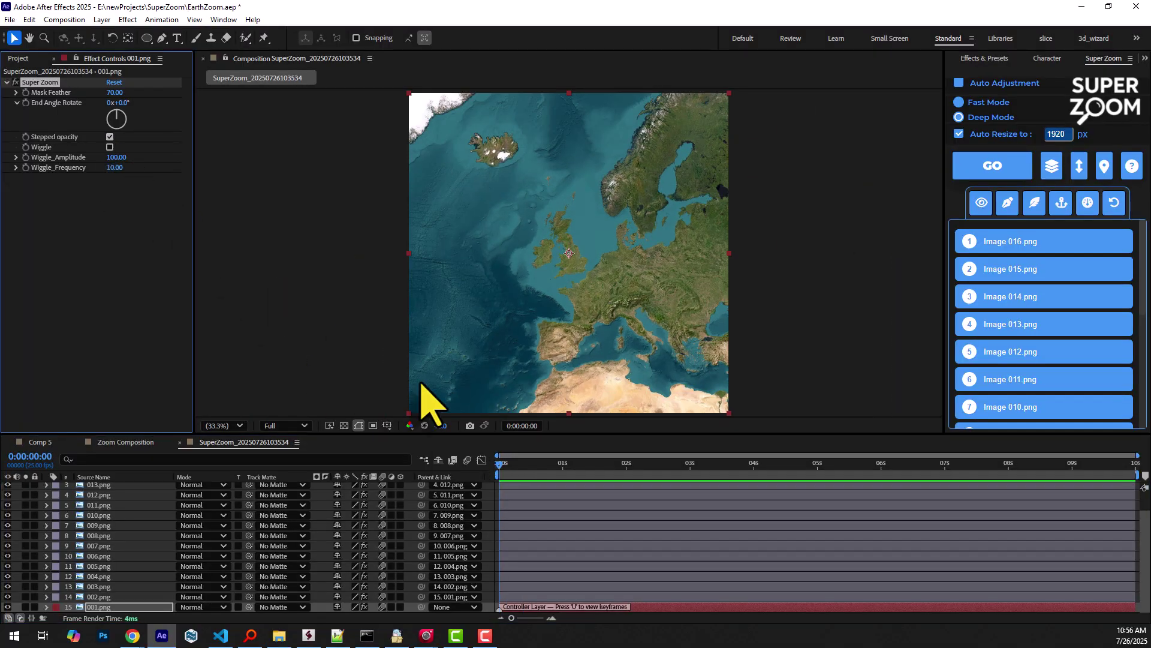
{"action": "left_click", "coordinate": [496, 465]}
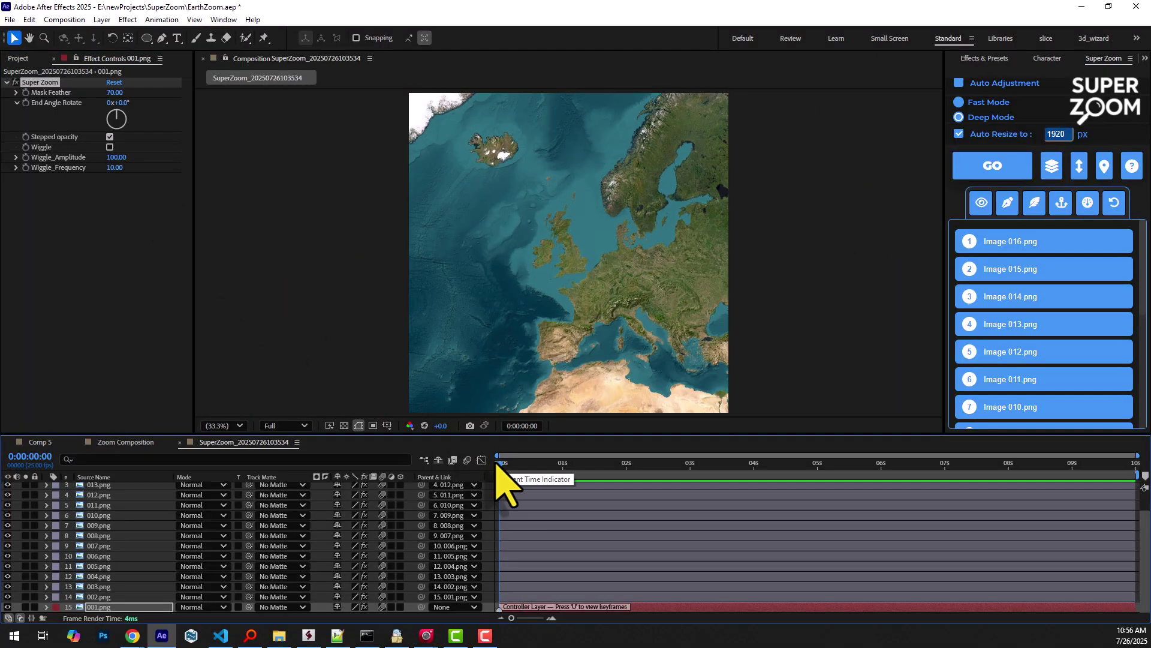
{"action": "key", "text": "space"}
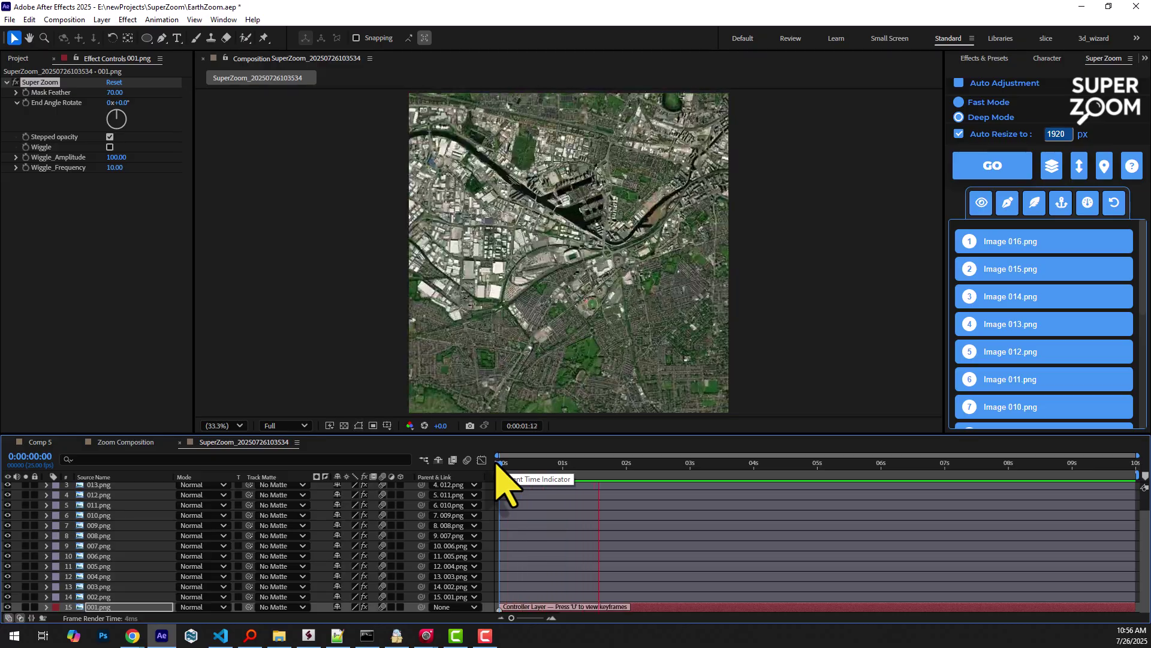